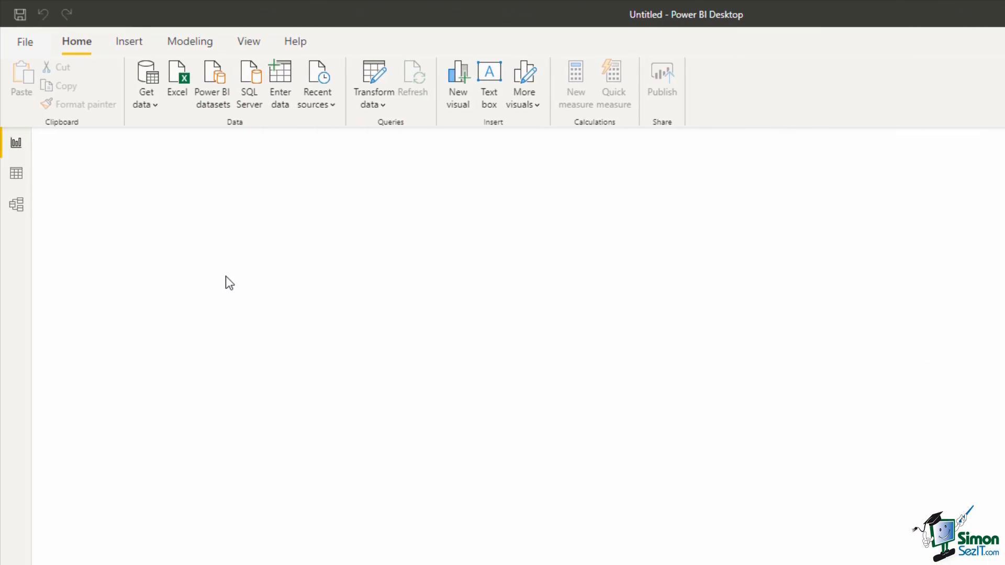
- Look through the empty Data and Model views, and return to the Report view
{"action": "left_click", "coordinate": [24, 177]}
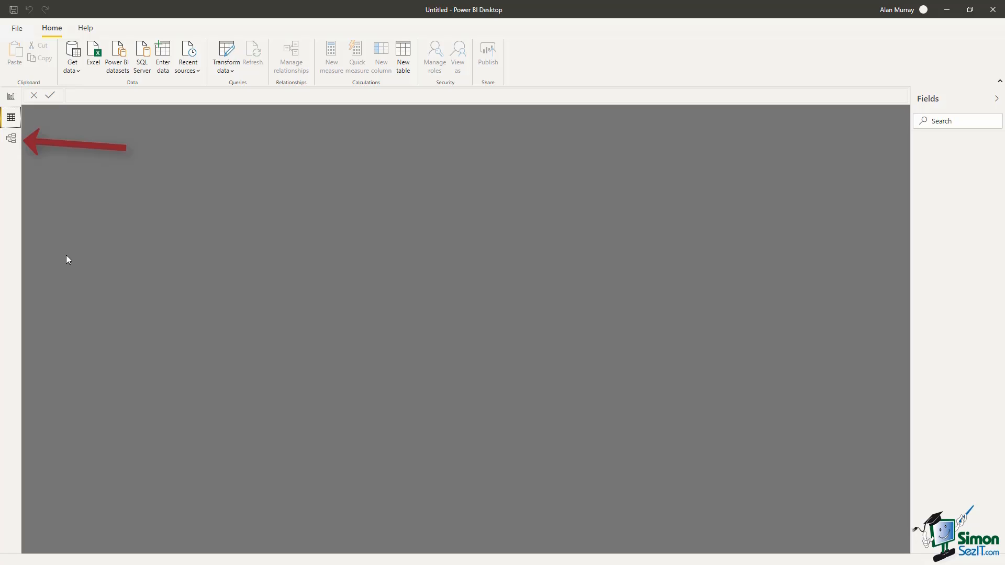
{"action": "left_click", "coordinate": [17, 141]}
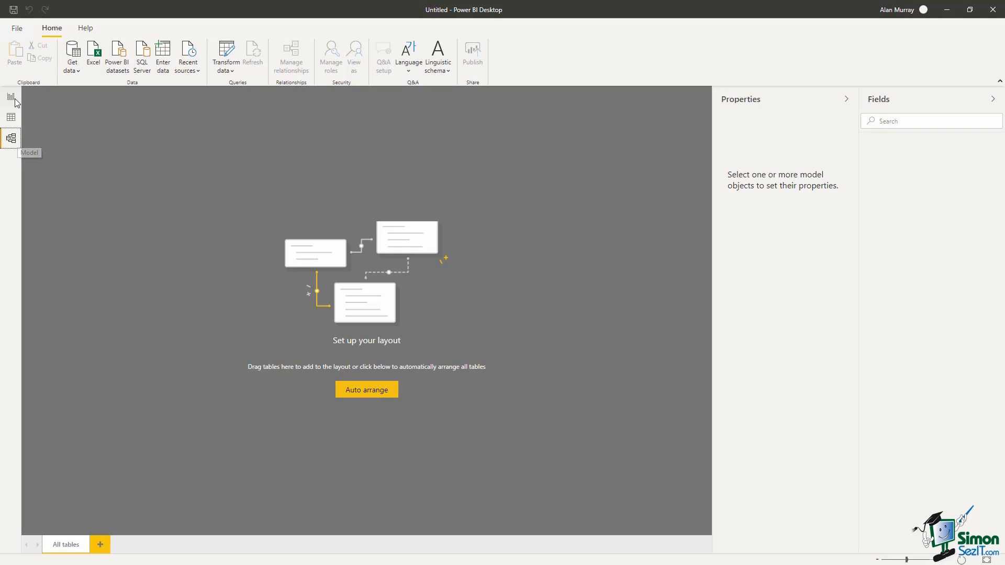
{"action": "left_click", "coordinate": [12, 97]}
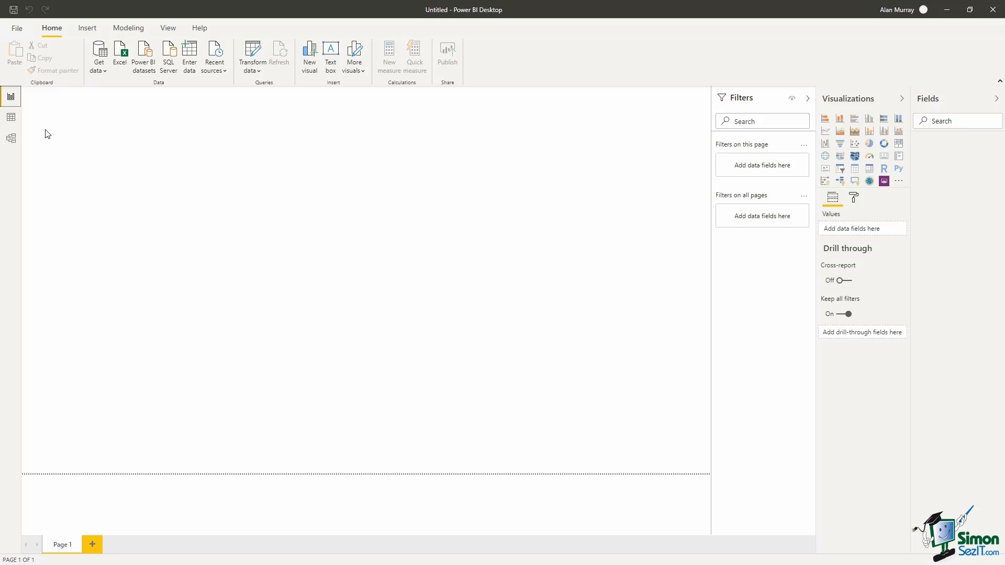
- Save the untitled report as power-bi-course in the Documents folder
{"action": "left_click", "coordinate": [15, 29]}
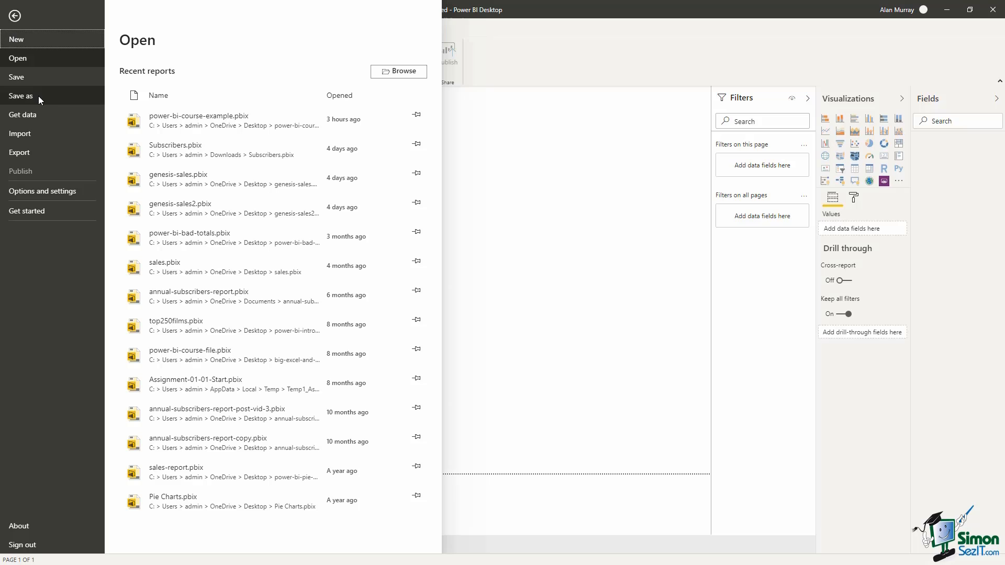
{"action": "left_click", "coordinate": [39, 96]}
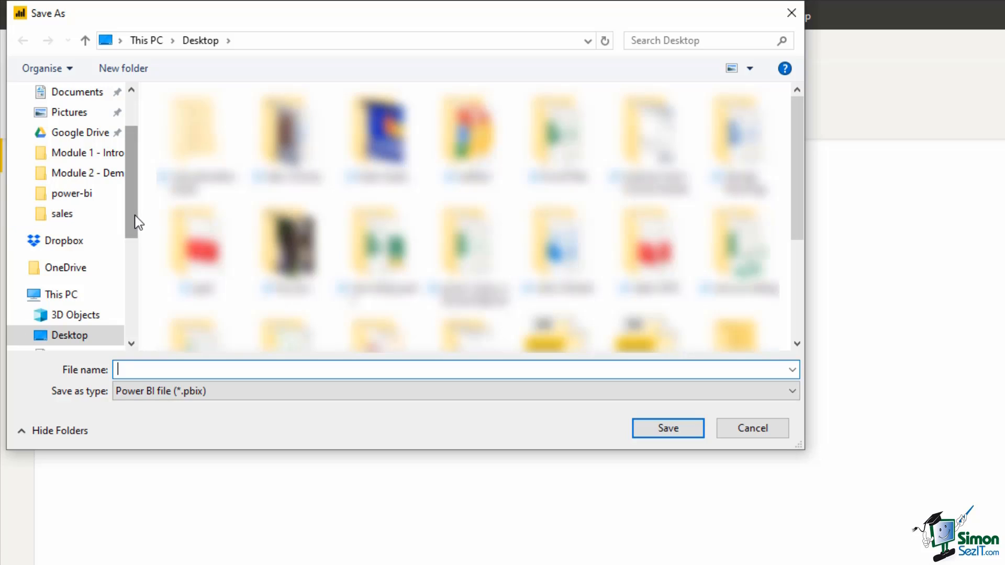
{"action": "scroll", "coordinate": [137, 212], "scroll_direction": "up", "scroll_amount": 3}
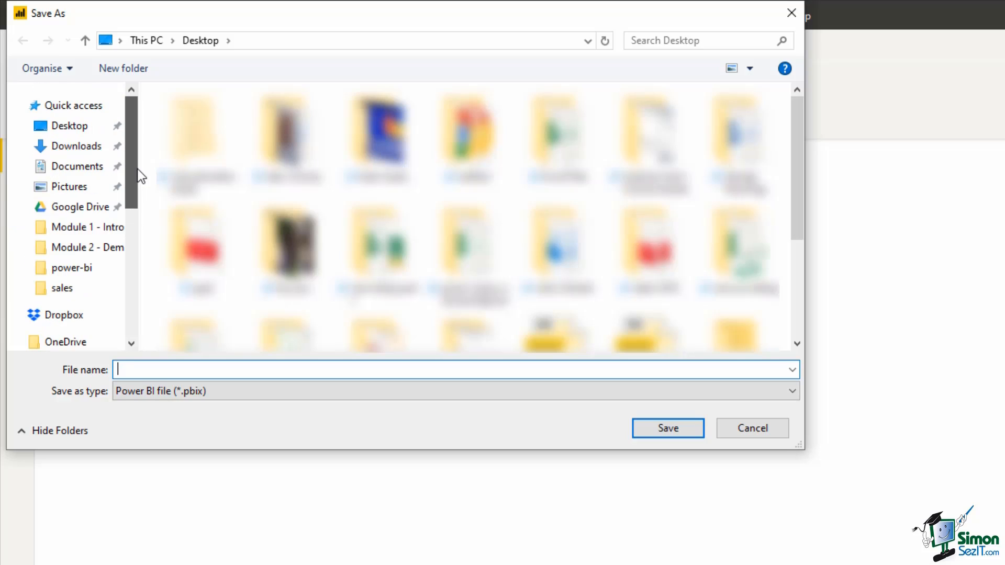
{"action": "left_click", "coordinate": [90, 170]}
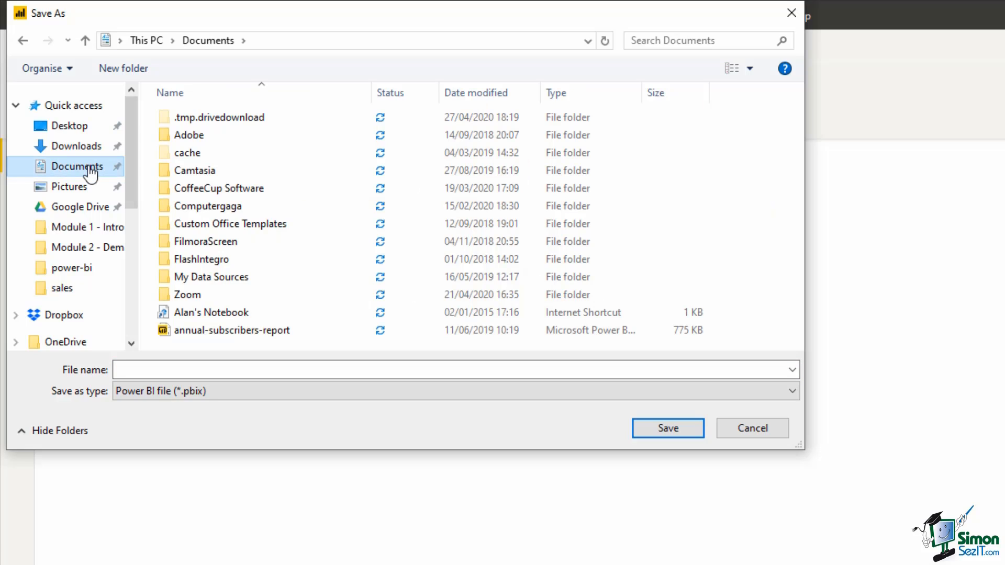
{"action": "left_click", "coordinate": [136, 368]}
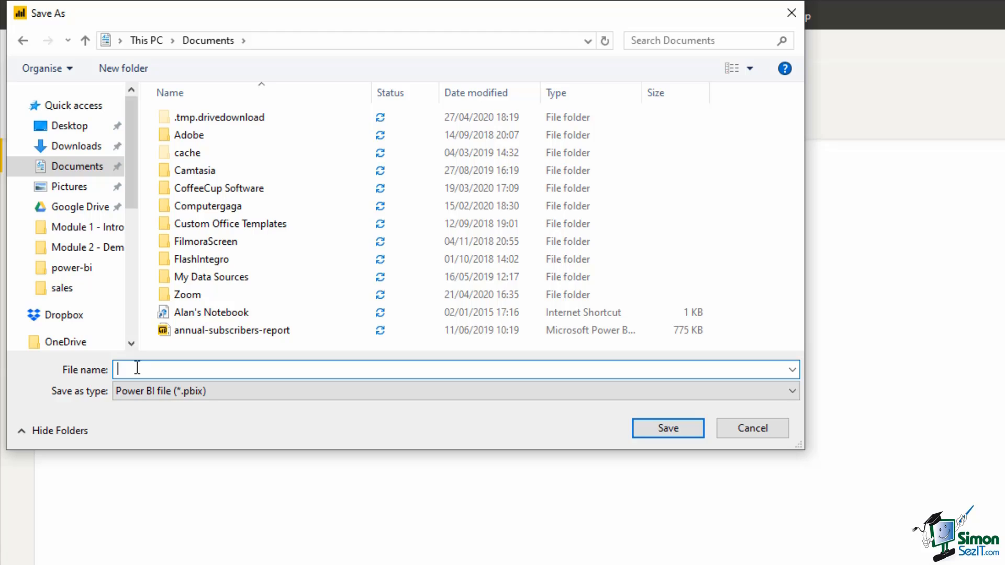
{"action": "type", "text": "power-bi-course"}
{"action": "left_click", "coordinate": [652, 433]}
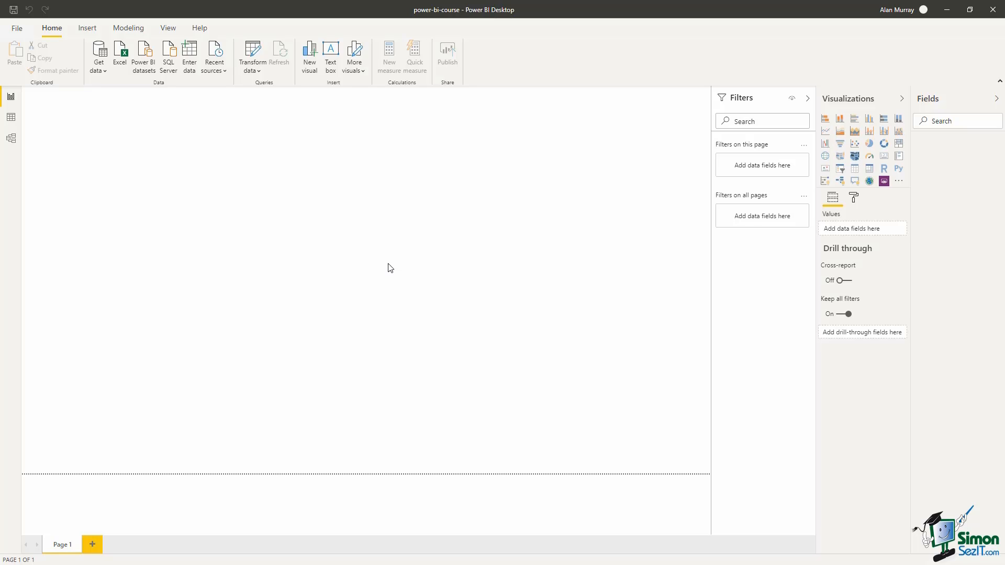
- Open the program options and review the available global preview features
{"action": "left_click", "coordinate": [17, 28]}
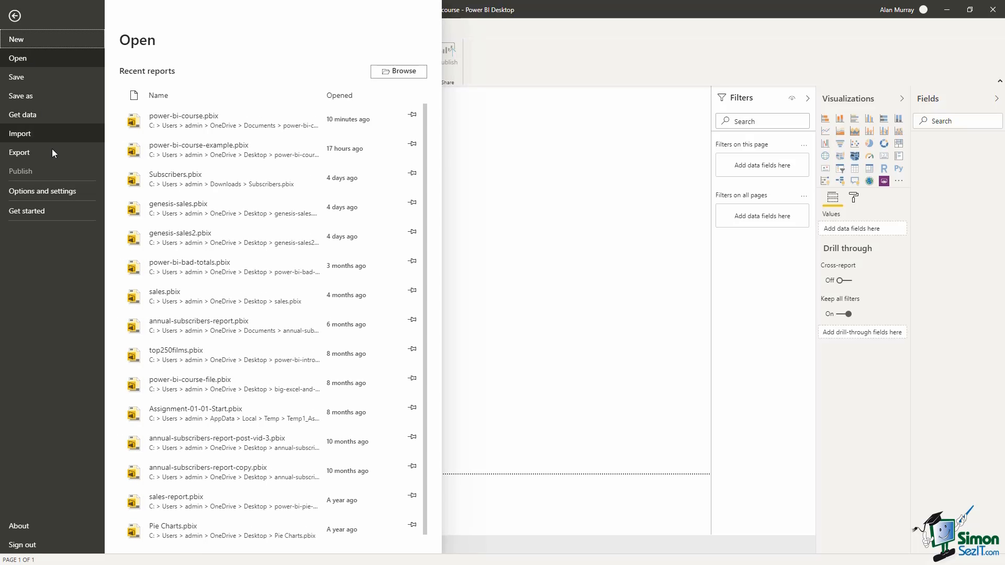
{"action": "left_click", "coordinate": [61, 190]}
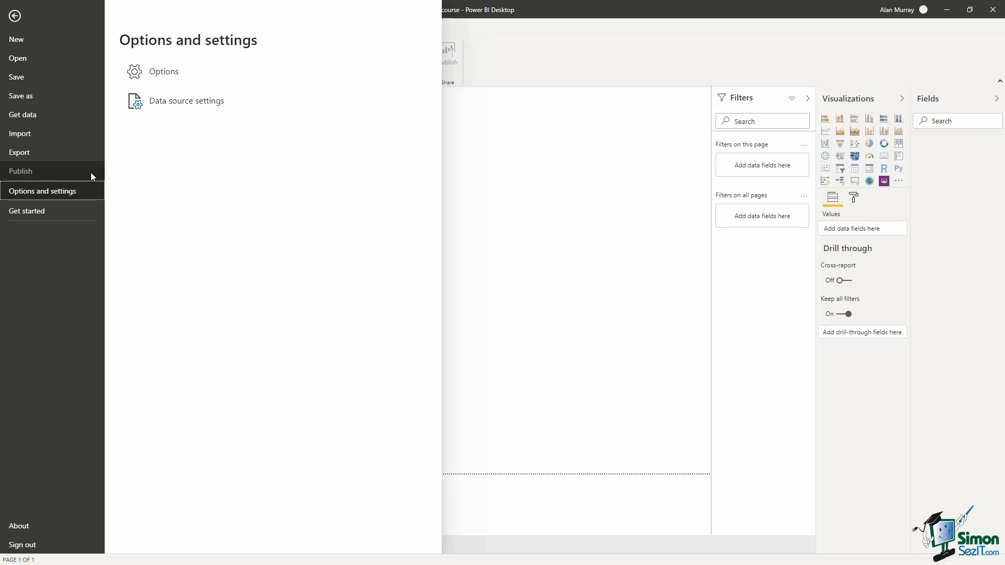
{"action": "left_click", "coordinate": [173, 83]}
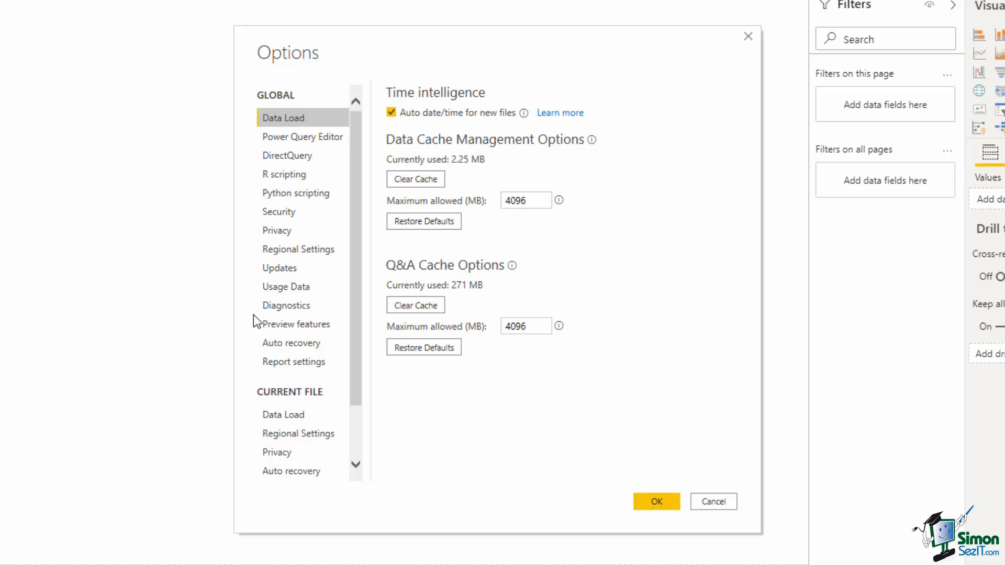
{"action": "left_click", "coordinate": [272, 323]}
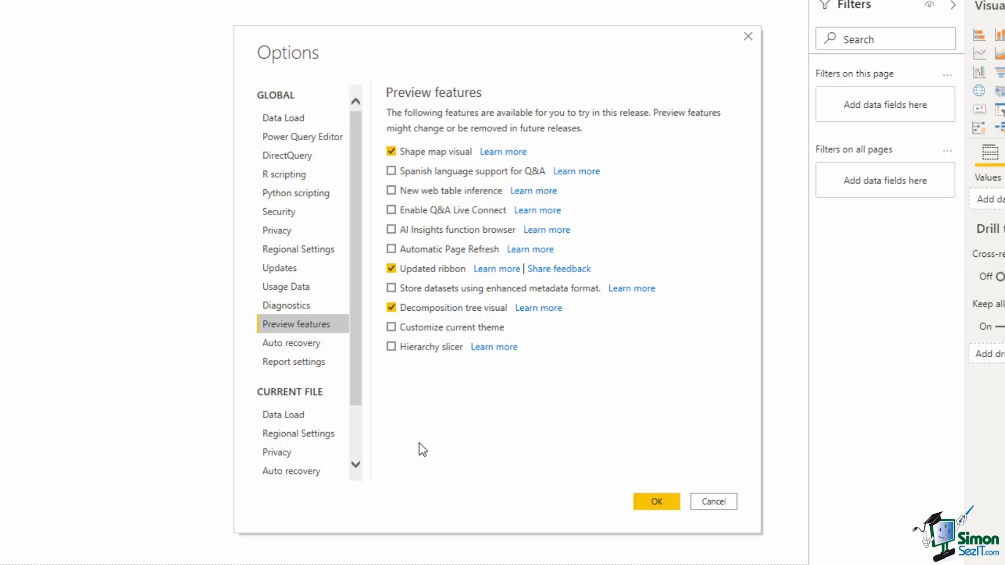
- Turn off autodetection of new relationships after data is loaded for the current file, check its import locale, and apply the options
{"action": "left_click_drag", "start_coordinate": [357, 399], "coordinate": [359, 473]}
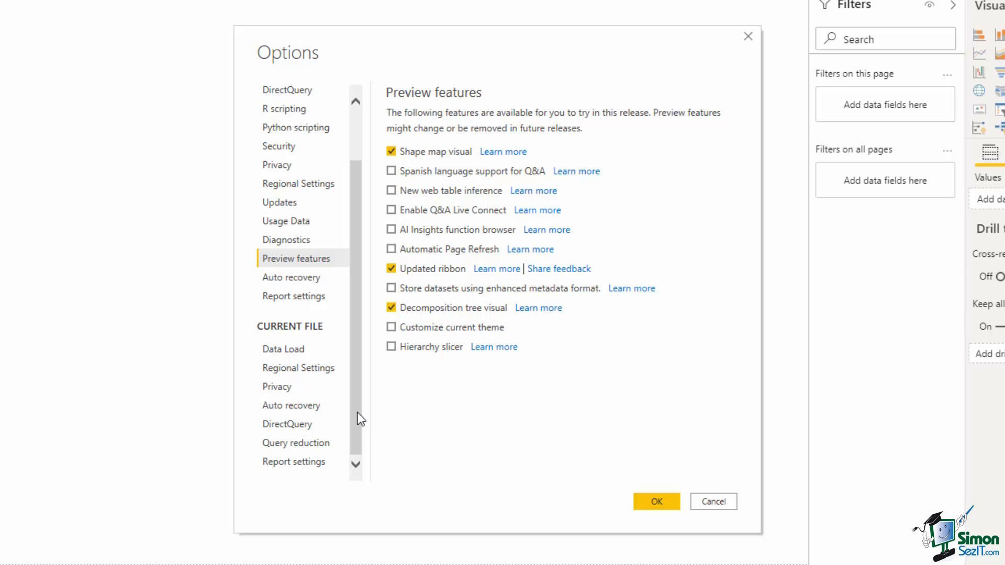
{"action": "left_click", "coordinate": [296, 349]}
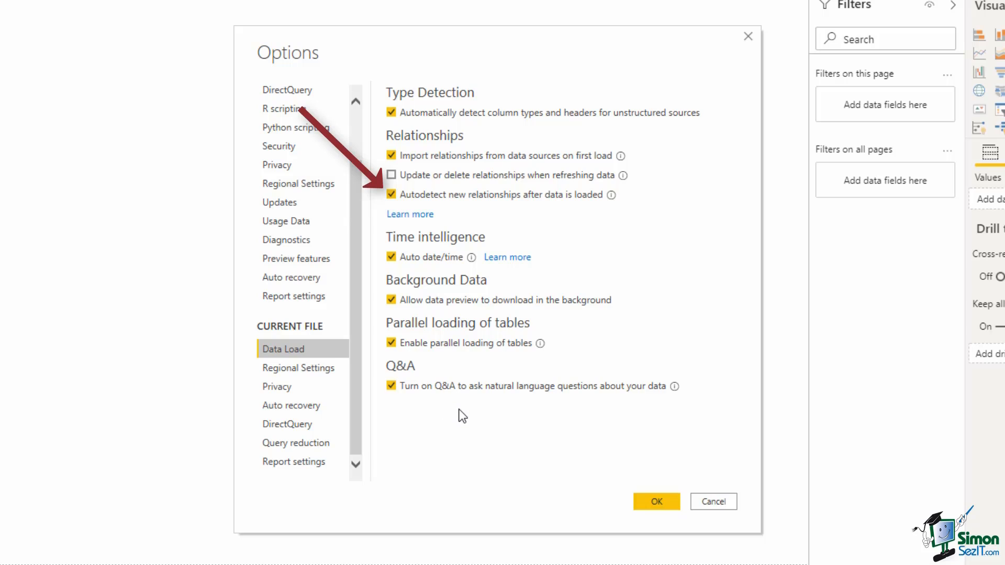
{"action": "left_click", "coordinate": [390, 195]}
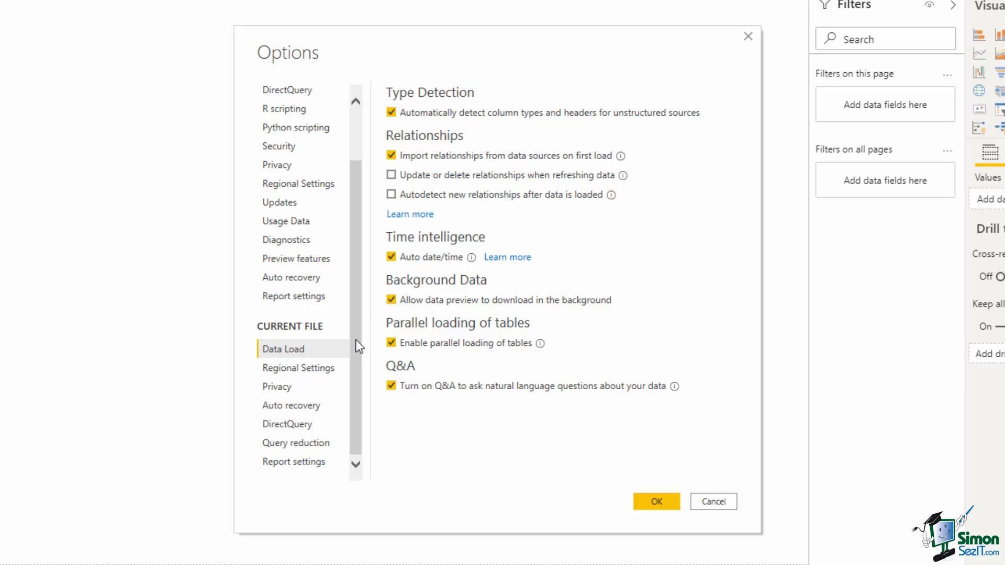
{"action": "left_click", "coordinate": [327, 368]}
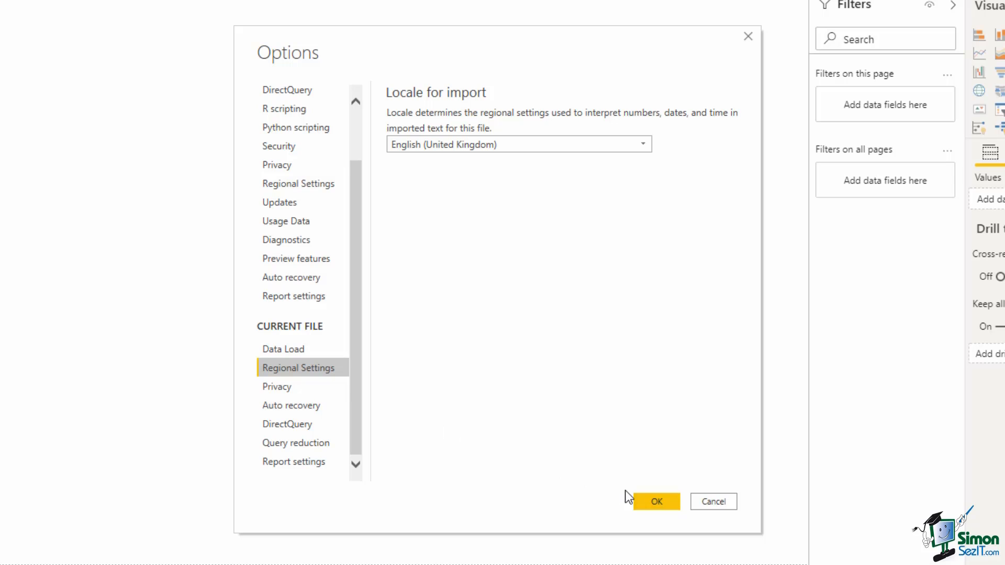
{"action": "left_click", "coordinate": [654, 502]}
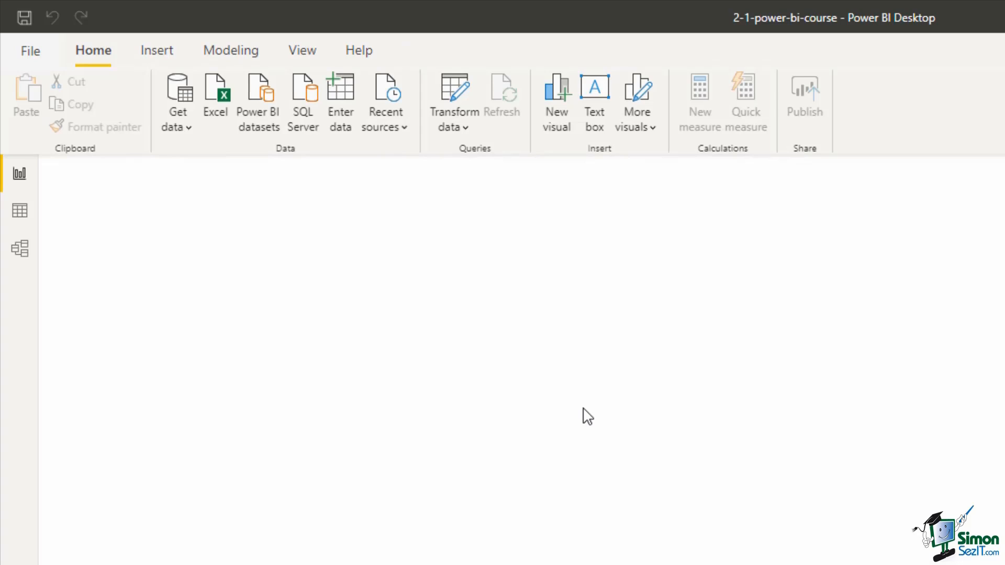
- Browse the full list of data source connectors and start a connection of the Folder type
{"action": "left_click", "coordinate": [187, 128]}
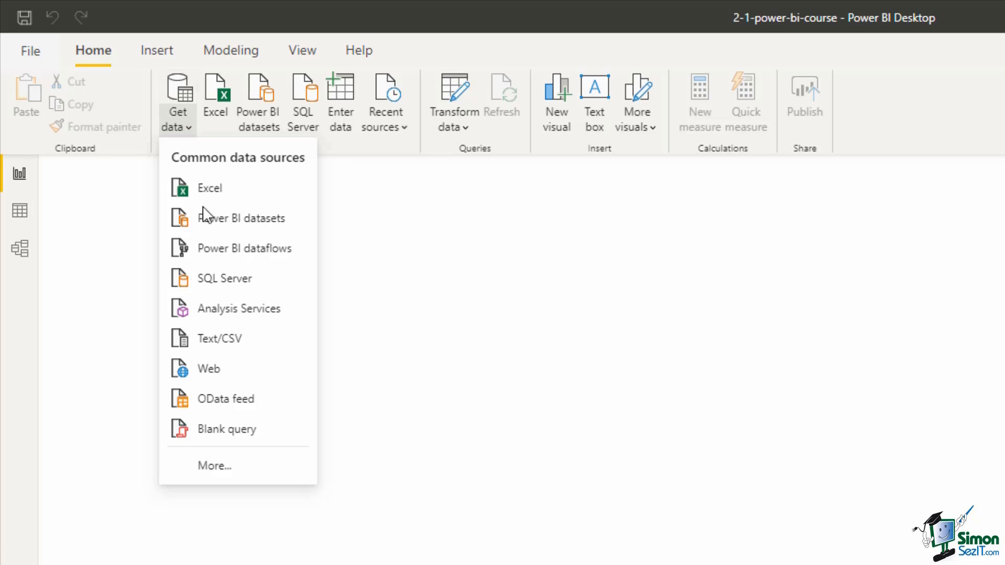
{"action": "left_click", "coordinate": [216, 464]}
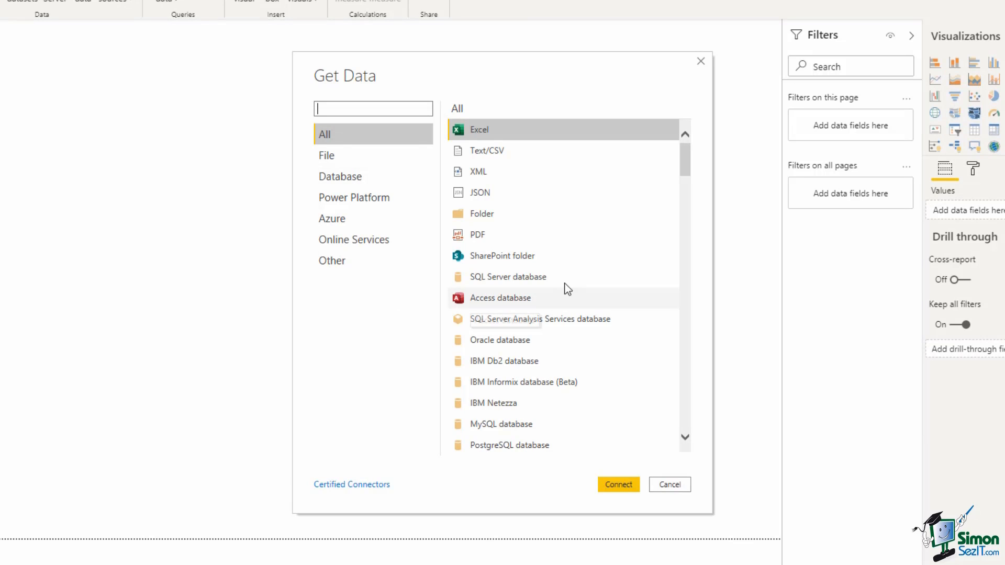
{"action": "left_click", "coordinate": [687, 161]}
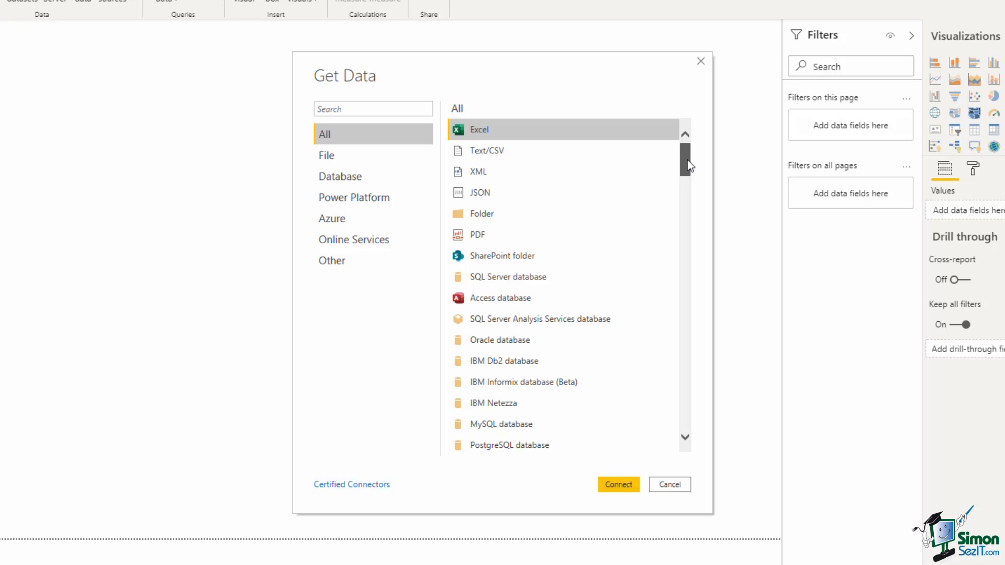
{"action": "left_click_drag", "start_coordinate": [689, 166], "coordinate": [692, 266]}
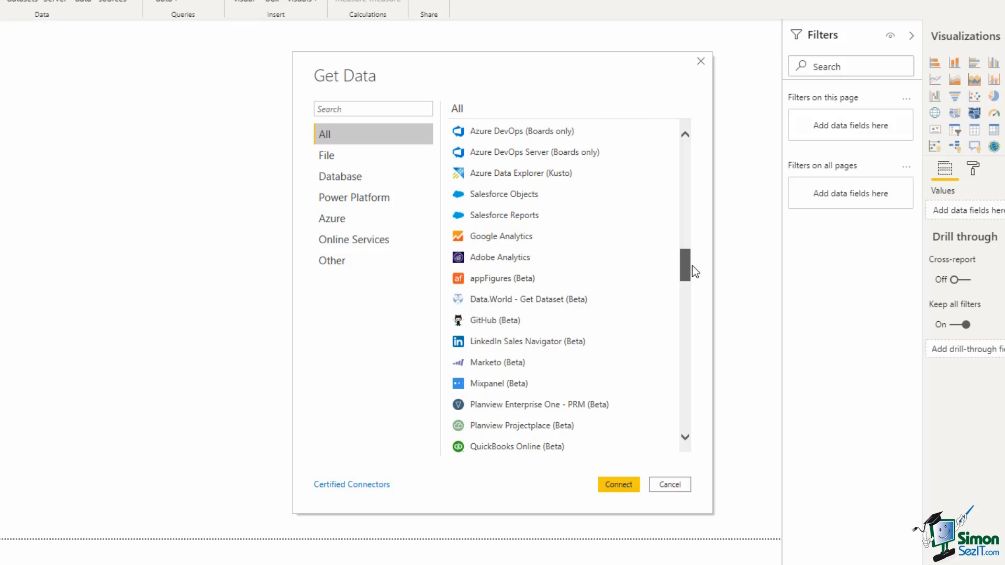
{"action": "left_click_drag", "start_coordinate": [694, 271], "coordinate": [687, 423]}
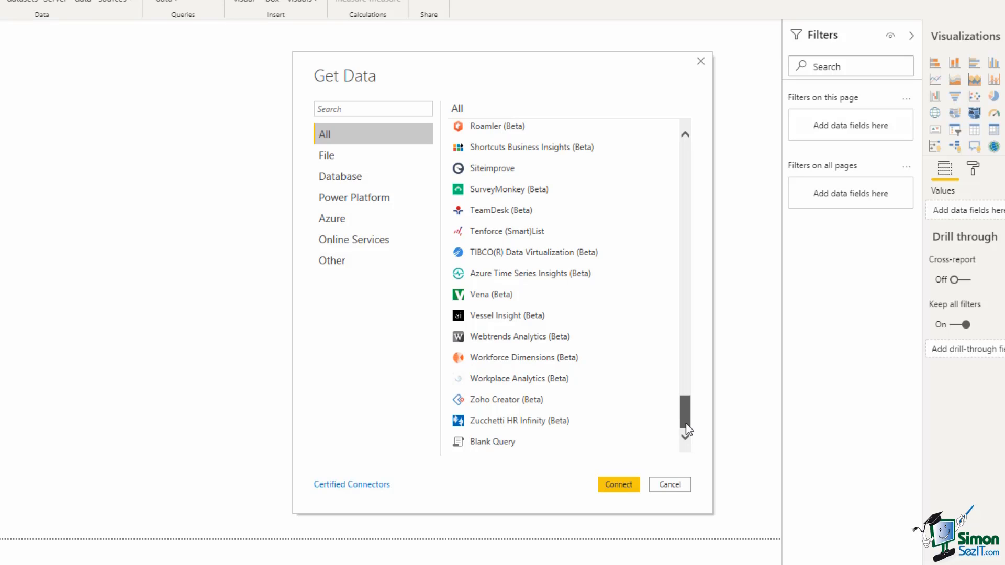
{"action": "left_click_drag", "start_coordinate": [688, 429], "coordinate": [684, 142]}
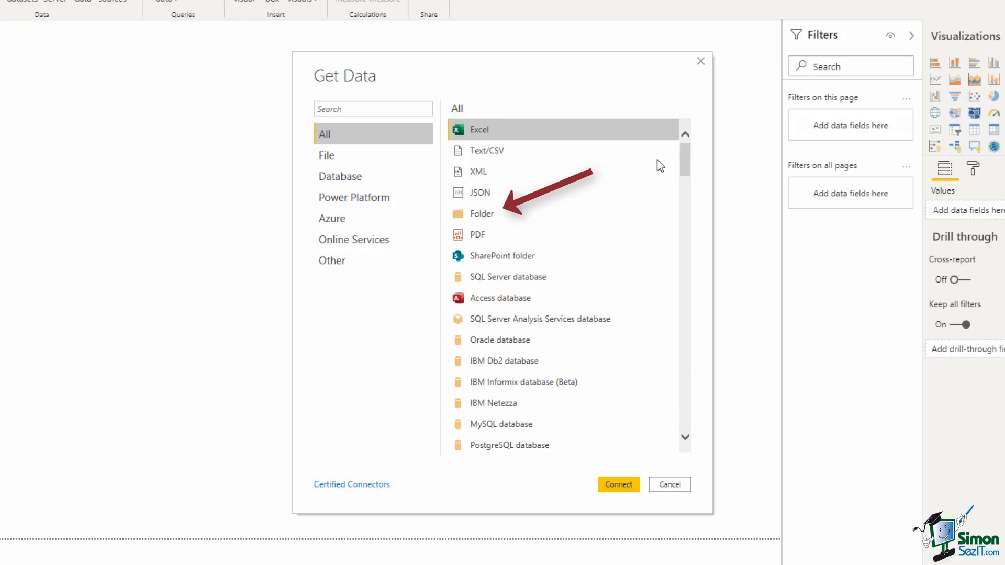
{"action": "left_click", "coordinate": [477, 217]}
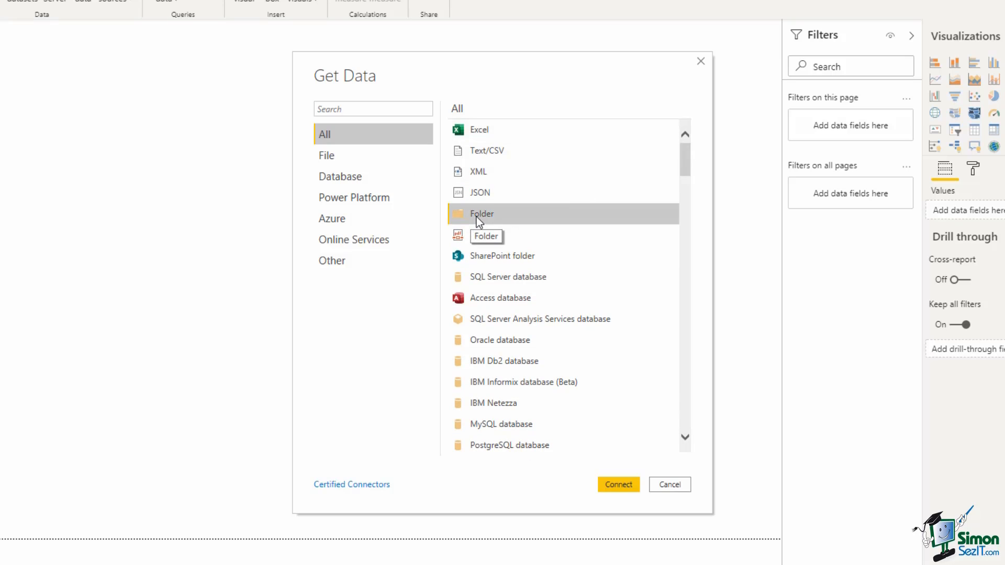
{"action": "left_click", "coordinate": [610, 486]}
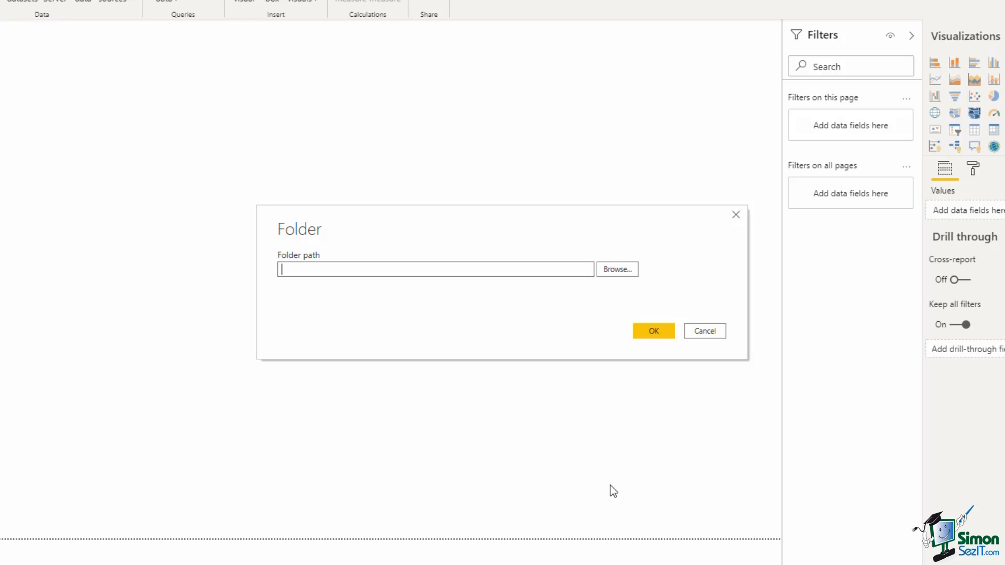
- Choose the sales folder inside the Documents library as the folder path and confirm the connection
{"action": "left_click", "coordinate": [623, 270]}
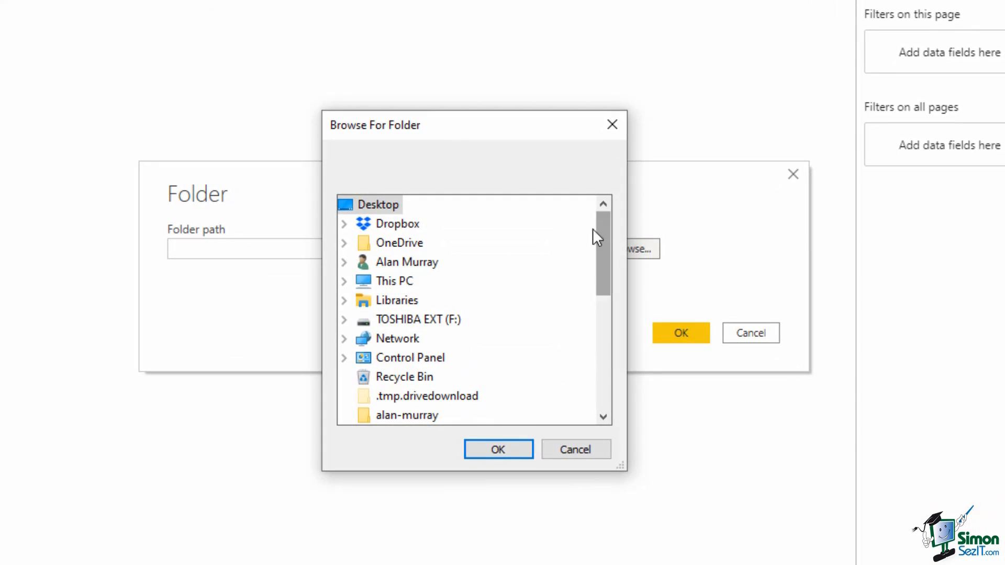
{"action": "left_click", "coordinate": [344, 300]}
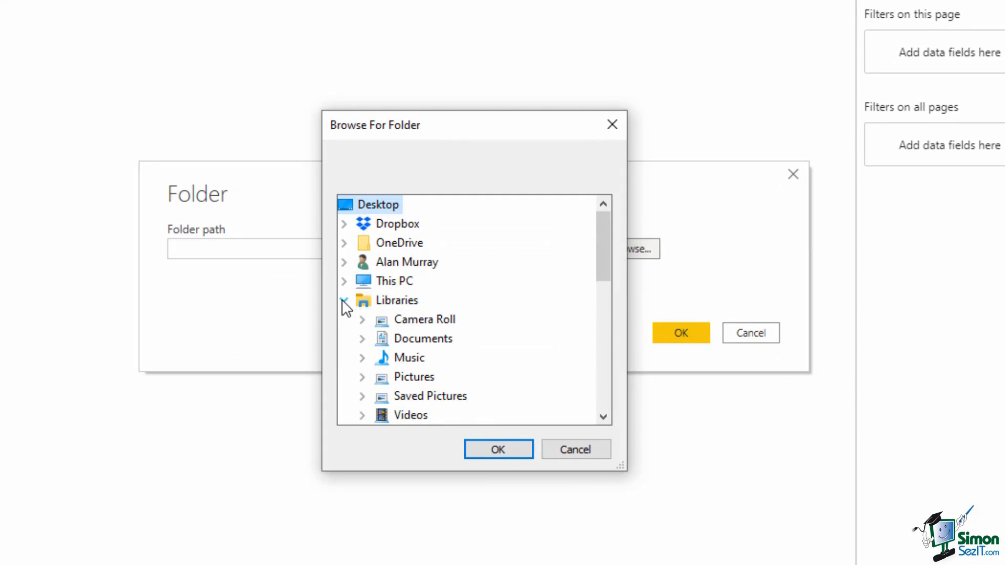
{"action": "double_click", "coordinate": [408, 342]}
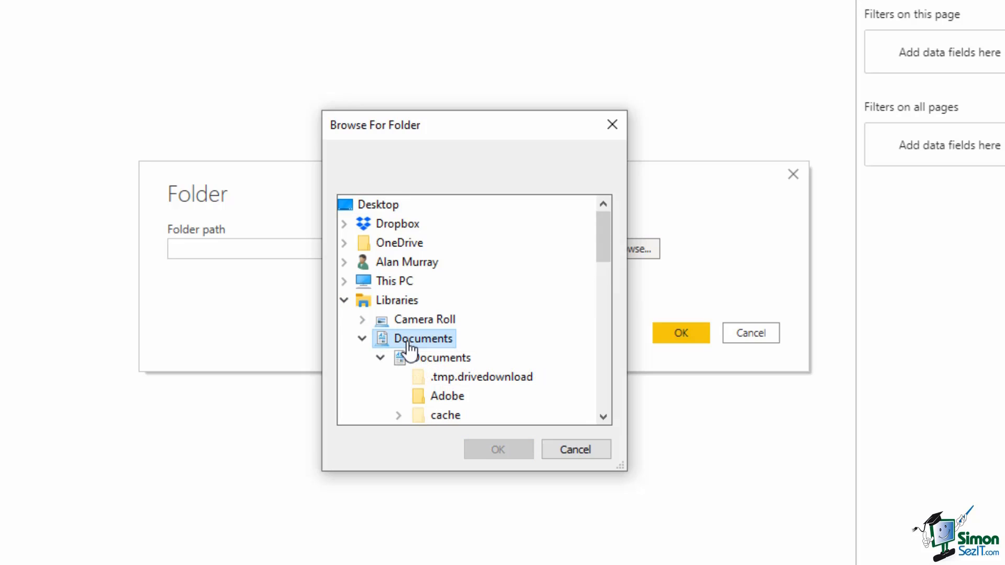
{"action": "left_click_drag", "start_coordinate": [601, 246], "coordinate": [603, 288]}
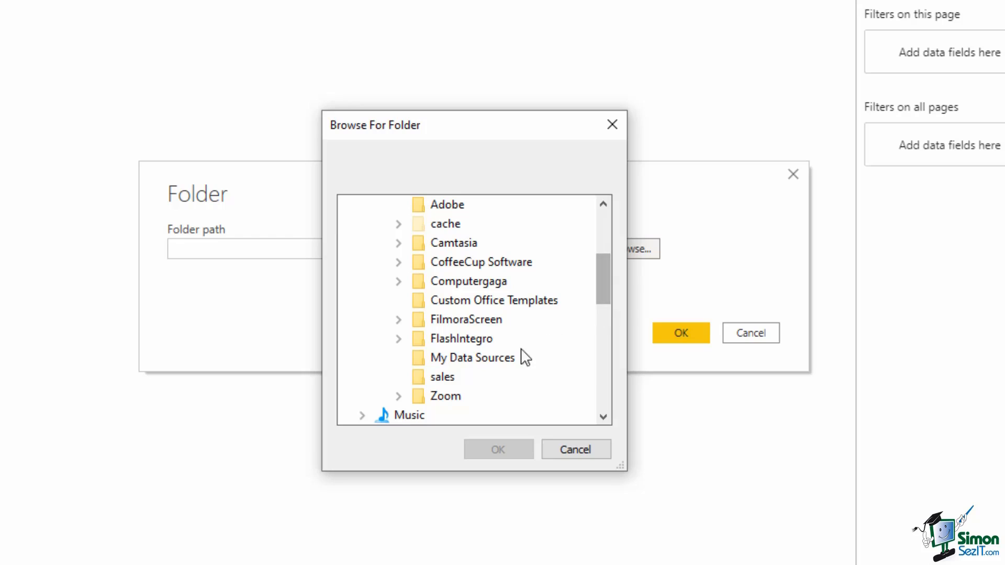
{"action": "left_click", "coordinate": [449, 379]}
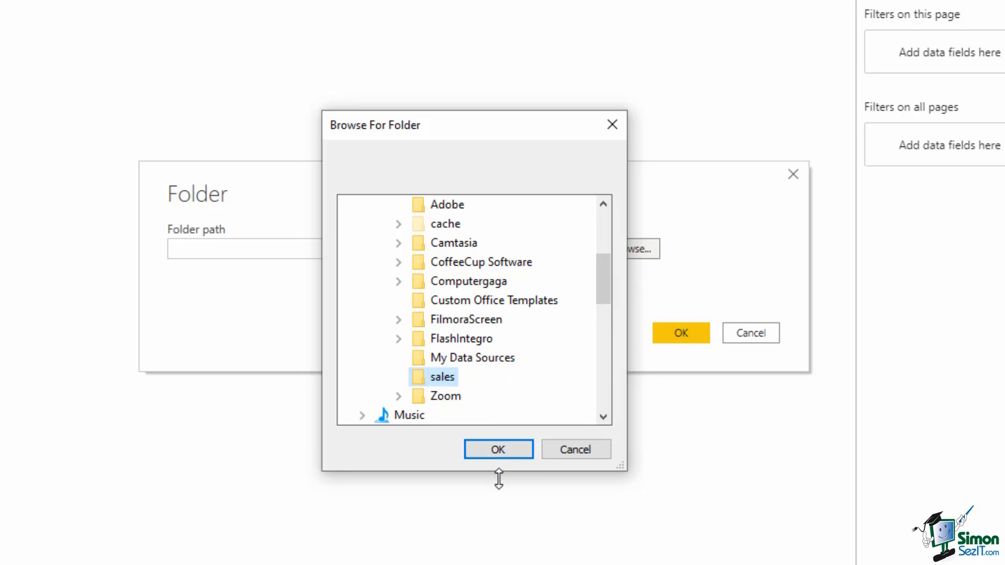
{"action": "left_click", "coordinate": [494, 445]}
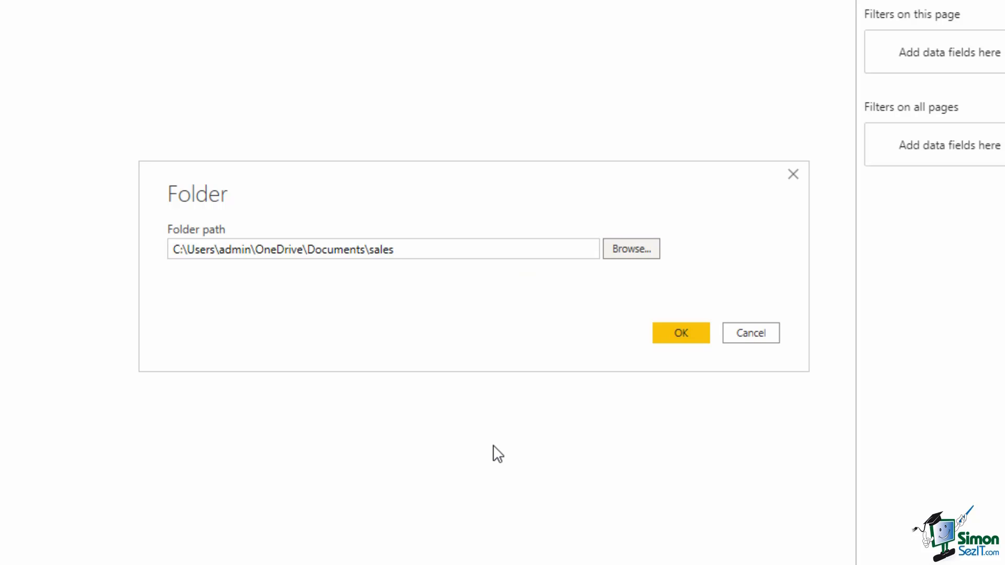
{"action": "left_click", "coordinate": [675, 341]}
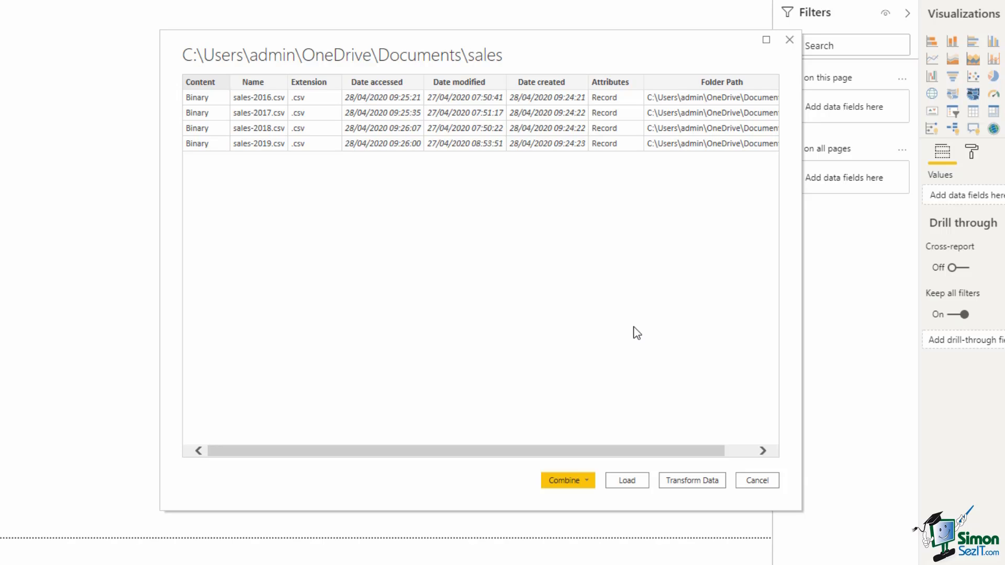
- Open the folder's file list for transforming, combine the sales files with the first file as sample, and remove the Source.Name column
{"action": "left_click", "coordinate": [692, 481]}
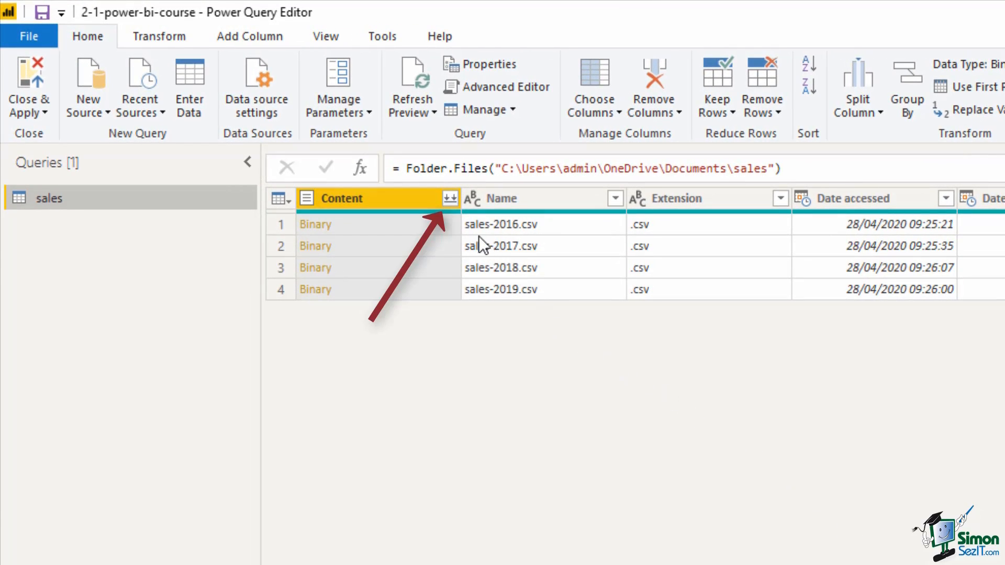
{"action": "left_click", "coordinate": [450, 199]}
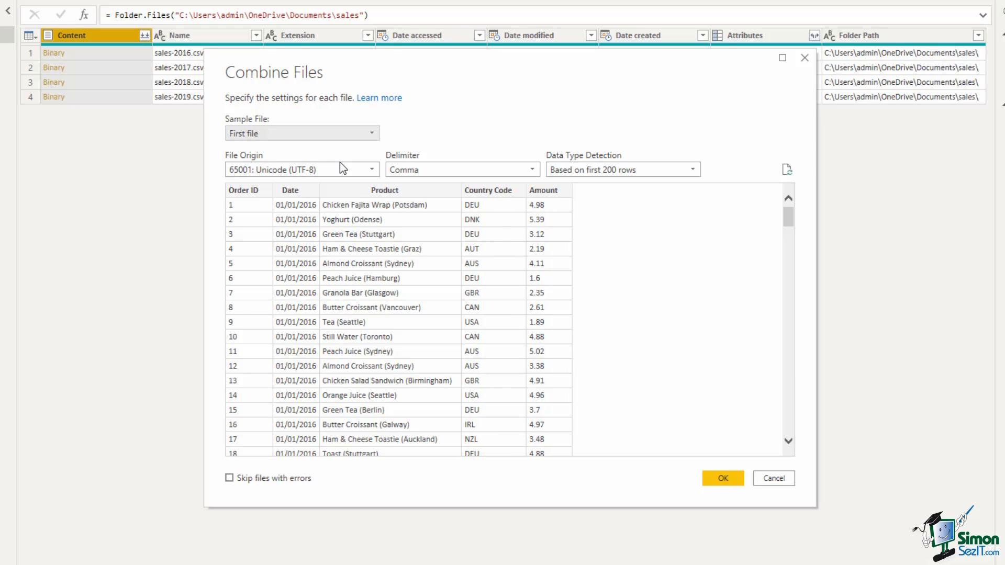
{"action": "left_click", "coordinate": [712, 478]}
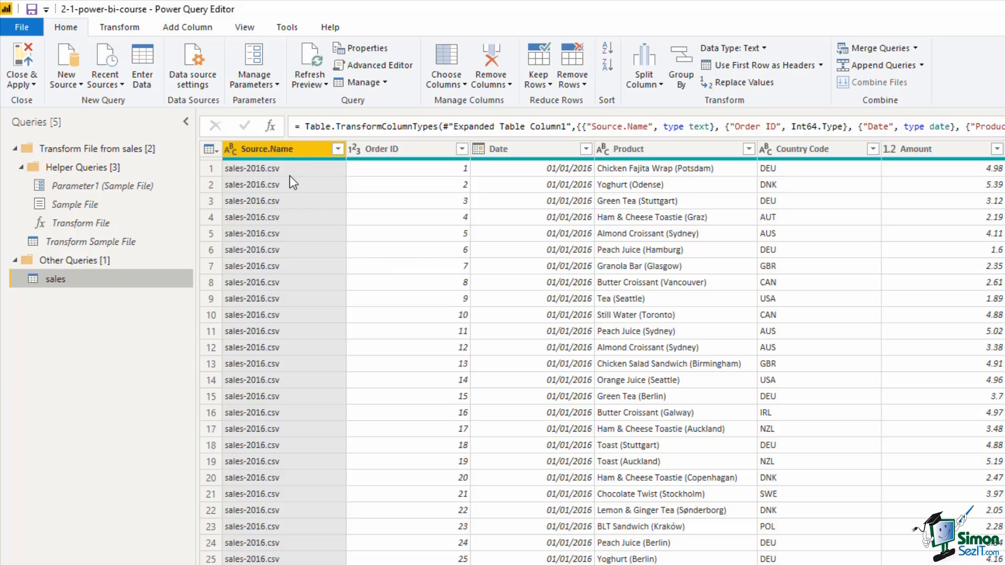
{"action": "right_click", "coordinate": [290, 152]}
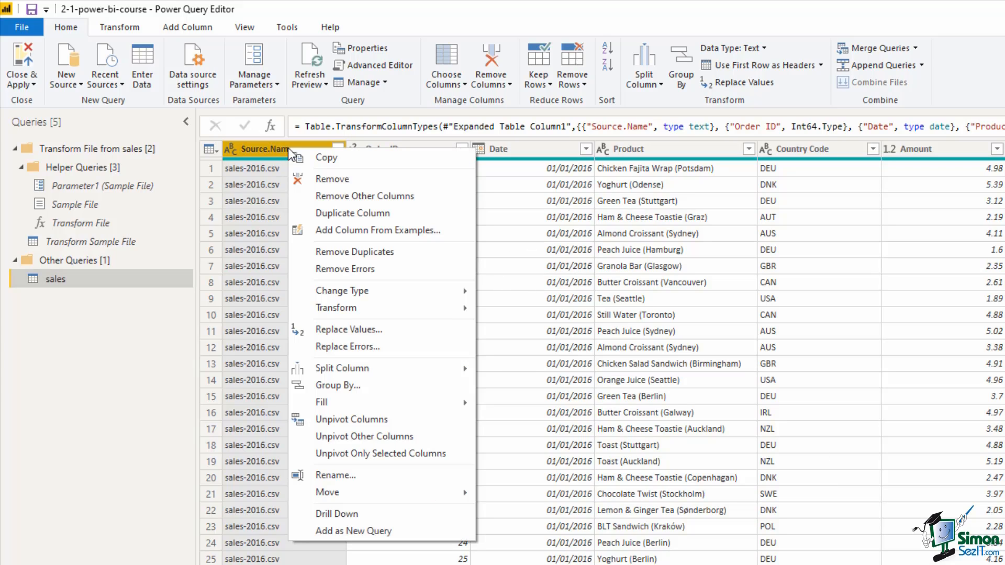
{"action": "left_click", "coordinate": [320, 180]}
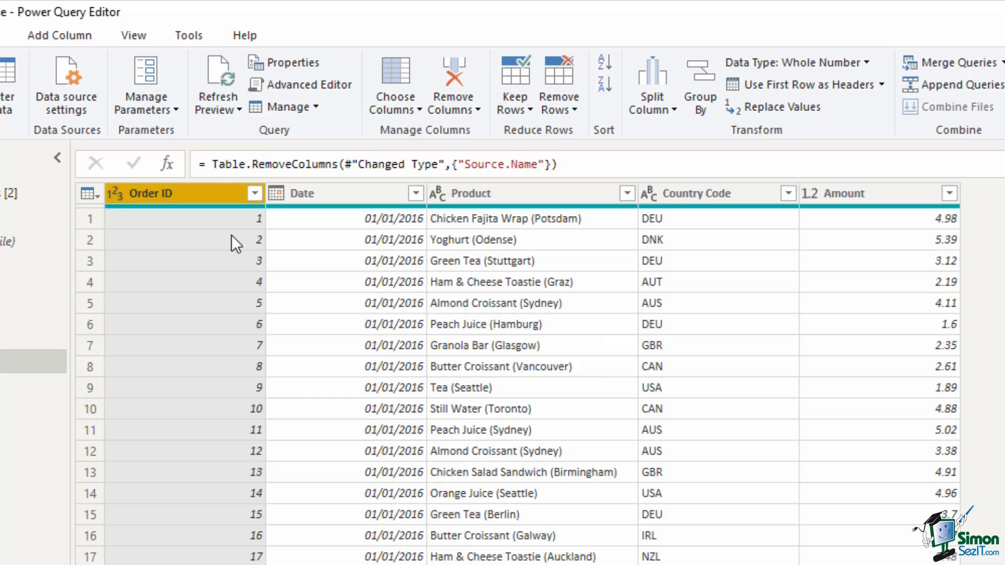
- Split the Product column by the custom delimiter " (", with a leading space, at the right-most delimiter
{"action": "left_click", "coordinate": [504, 196]}
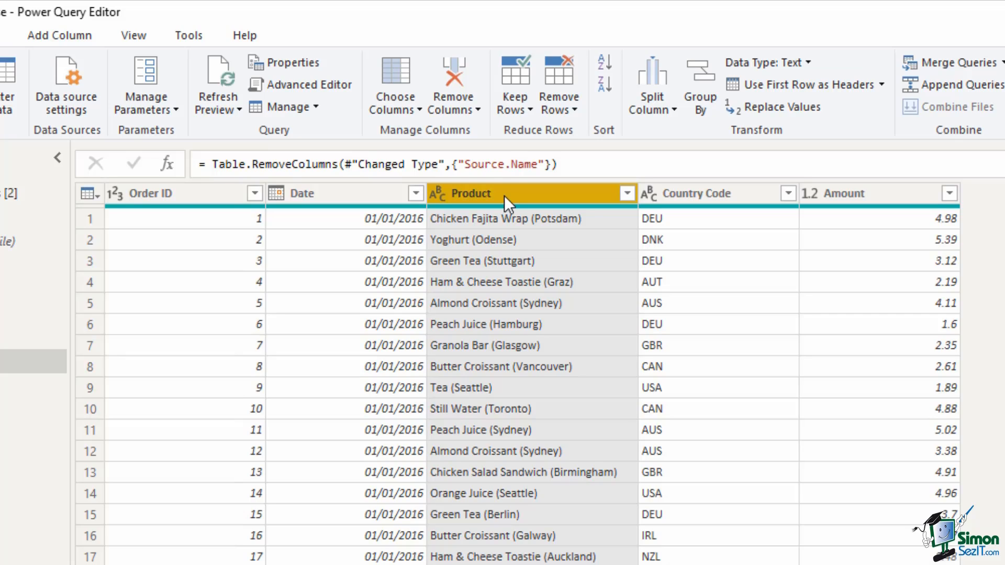
{"action": "left_click", "coordinate": [658, 112]}
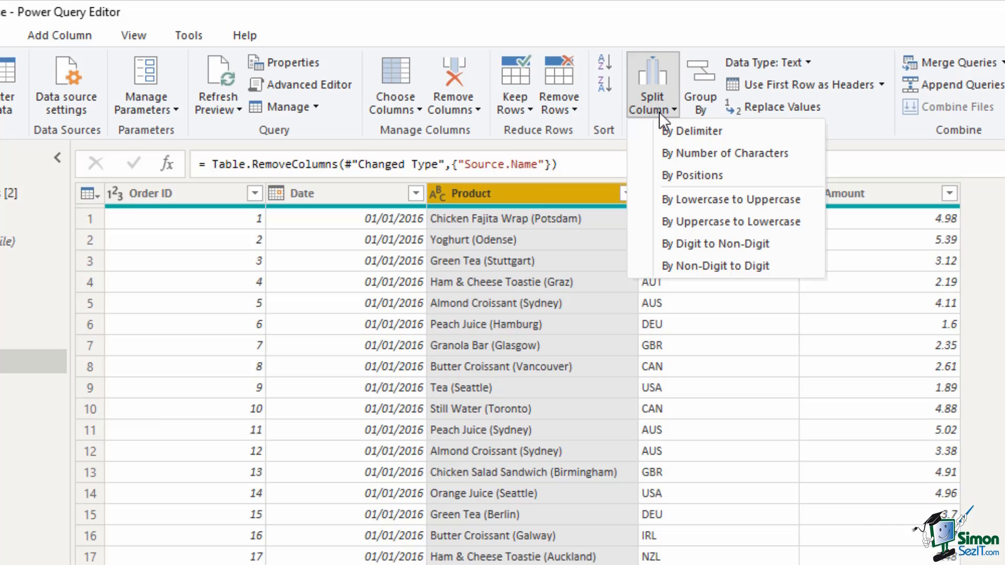
{"action": "left_click", "coordinate": [681, 134]}
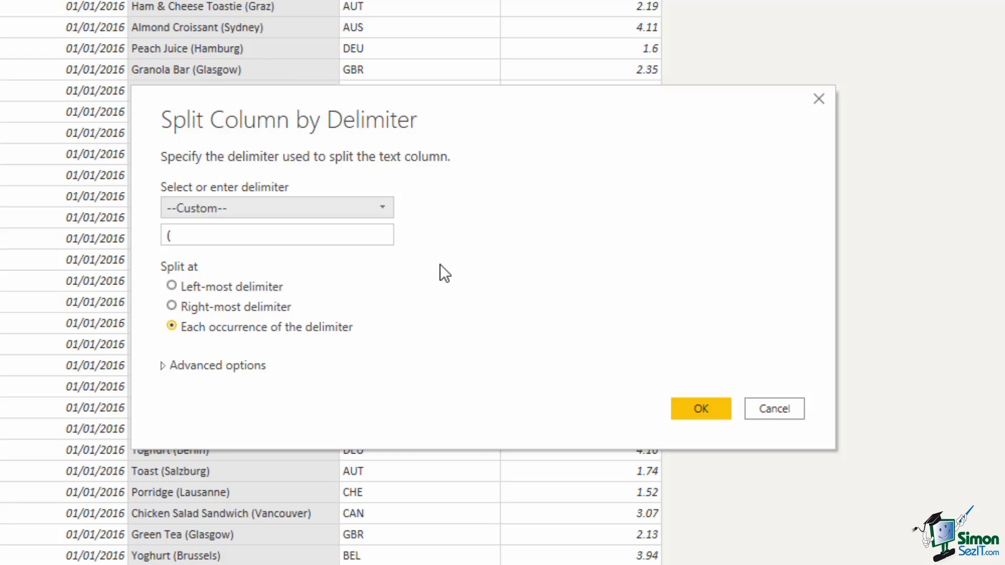
{"action": "left_click", "coordinate": [168, 236]}
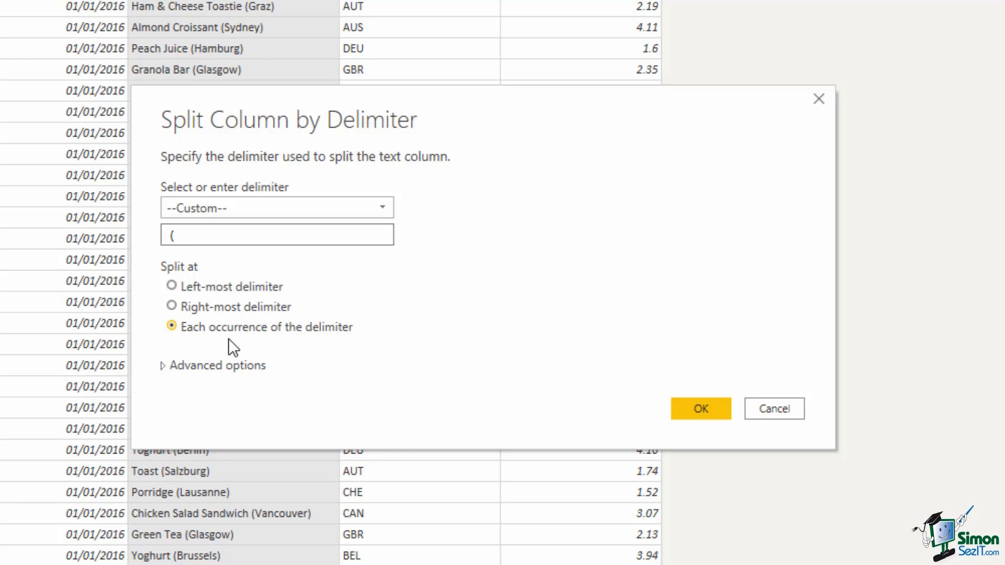
{"action": "left_click", "coordinate": [175, 306]}
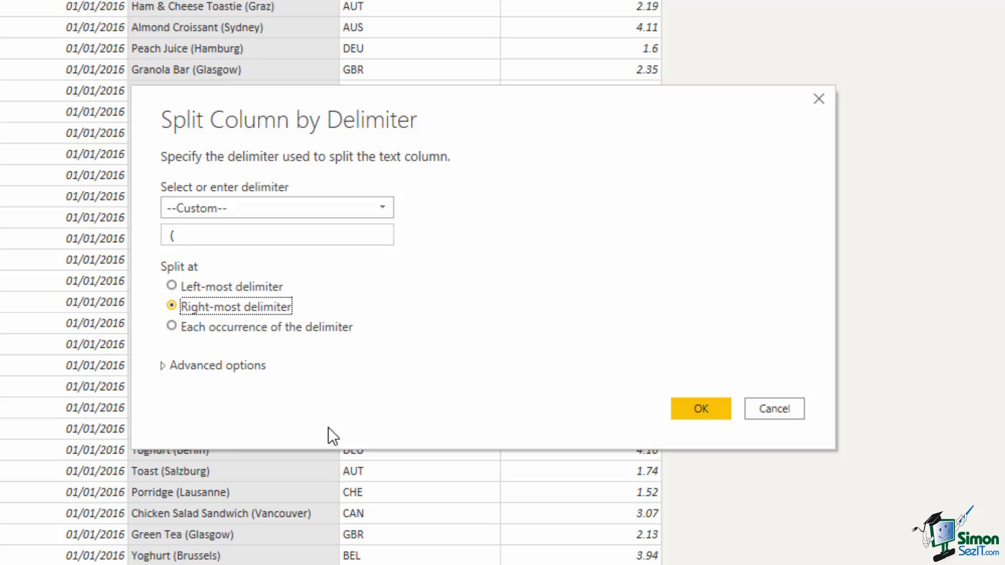
{"action": "left_click", "coordinate": [696, 408]}
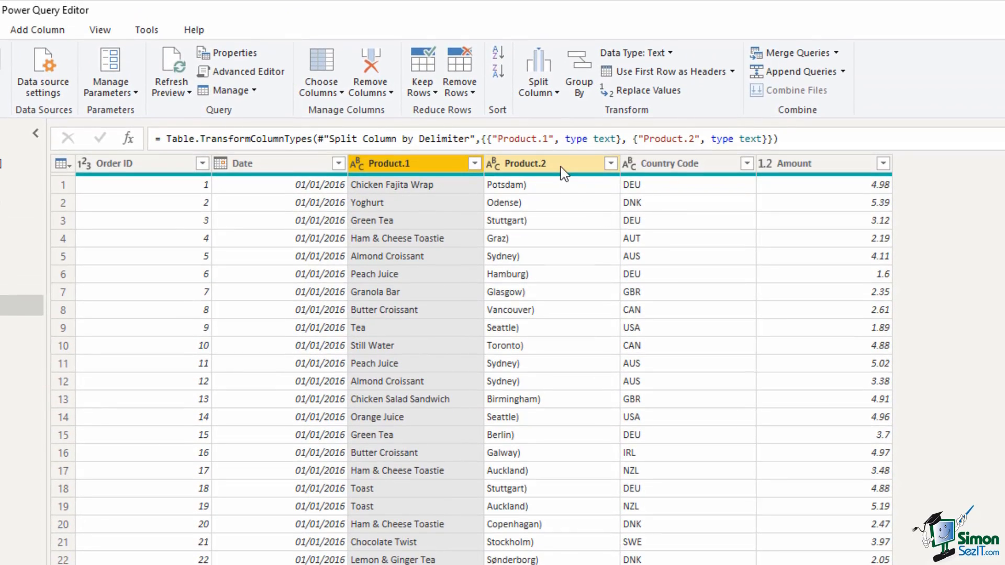
- Replace the closing bracket ")" with nothing in the Product.2 column
{"action": "left_click", "coordinate": [561, 168]}
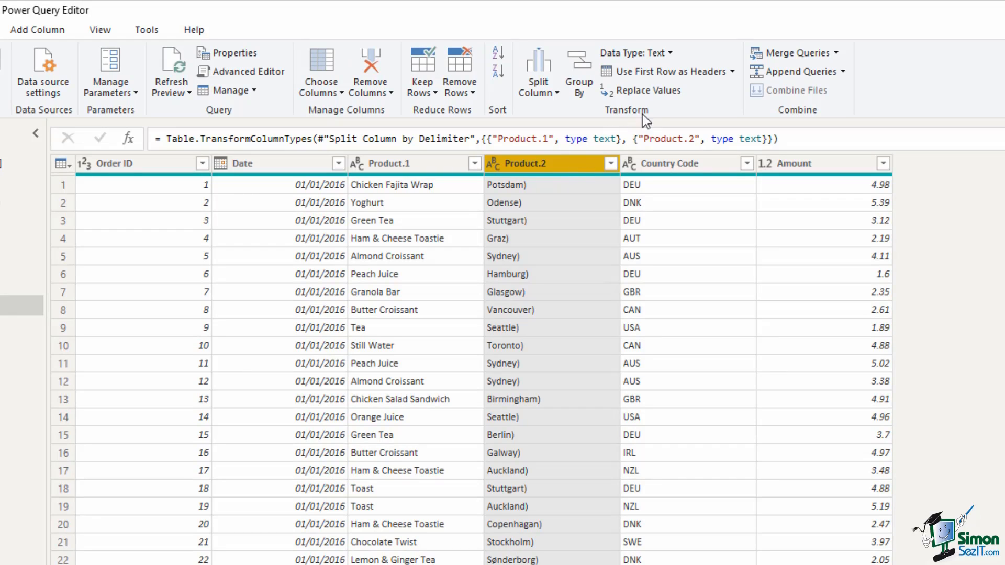
{"action": "left_click", "coordinate": [663, 93]}
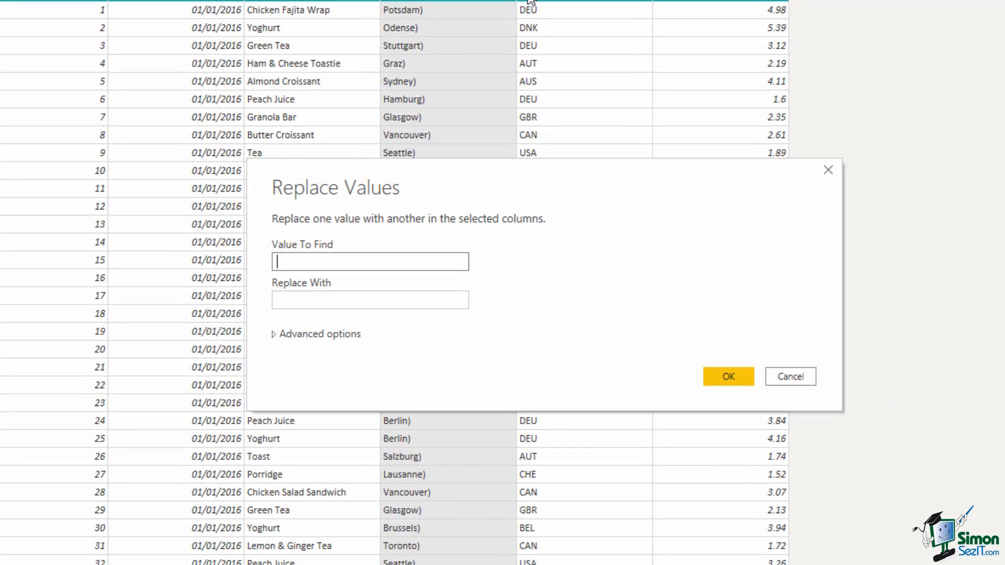
{"action": "type", "text": ")"}
{"action": "left_click", "coordinate": [712, 374]}
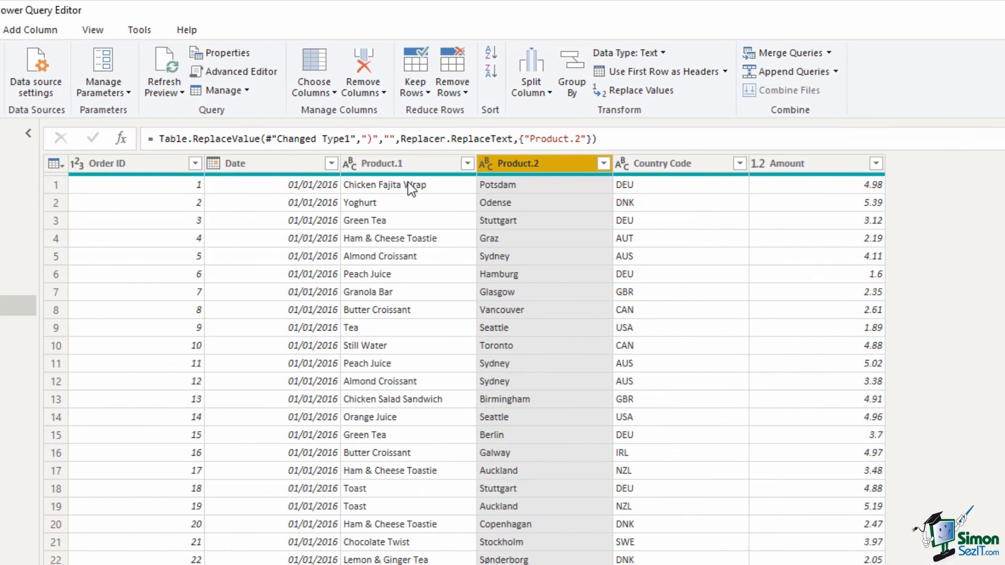
- Rename the Product.1 and Product.2 columns to Product and Location, and set the Amount column's data type to fixed decimal number
{"action": "double_click", "coordinate": [398, 164]}
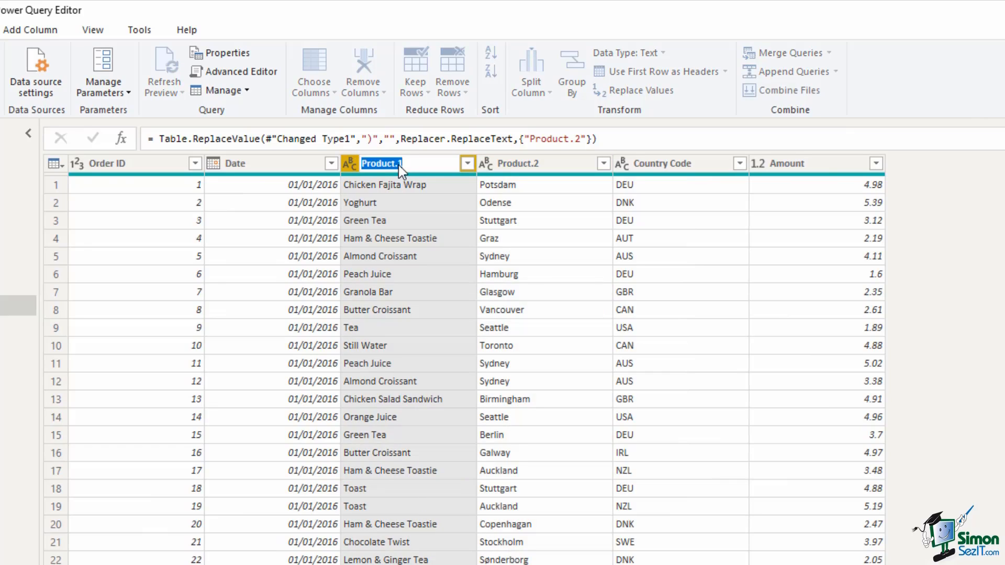
{"action": "type", "text": "Product"}
{"action": "key", "text": "Return"}
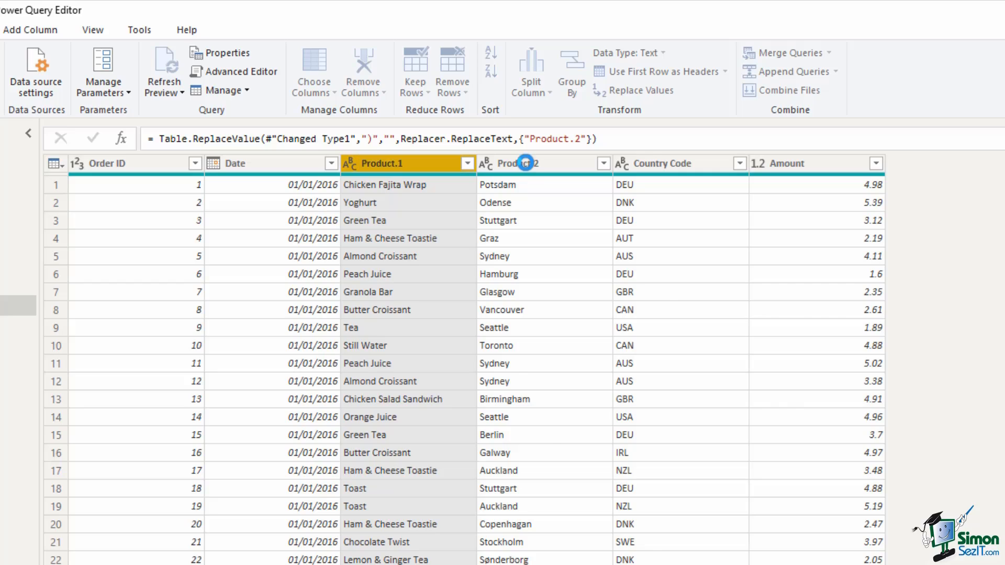
{"action": "double_click", "coordinate": [568, 166]}
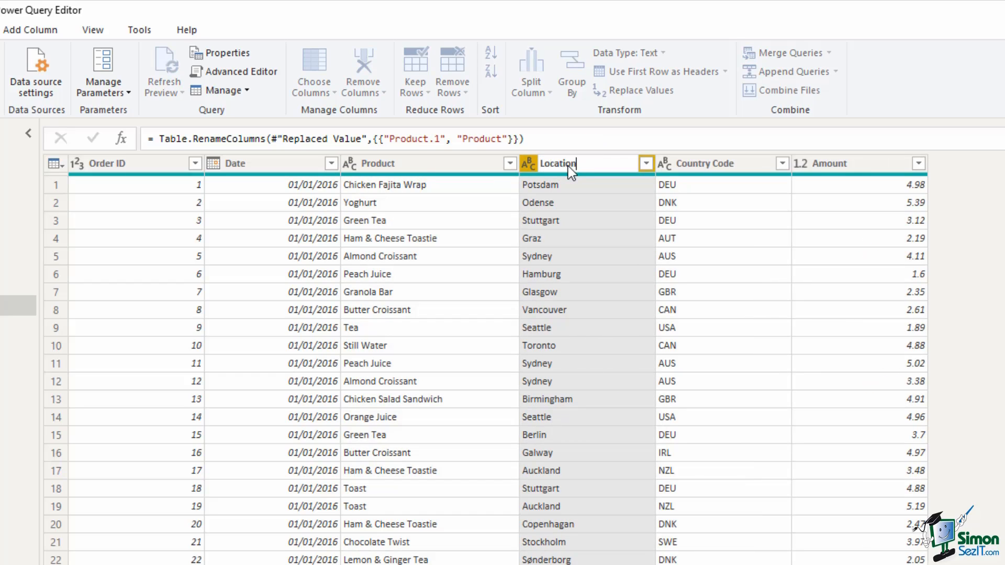
{"action": "key", "text": "Return"}
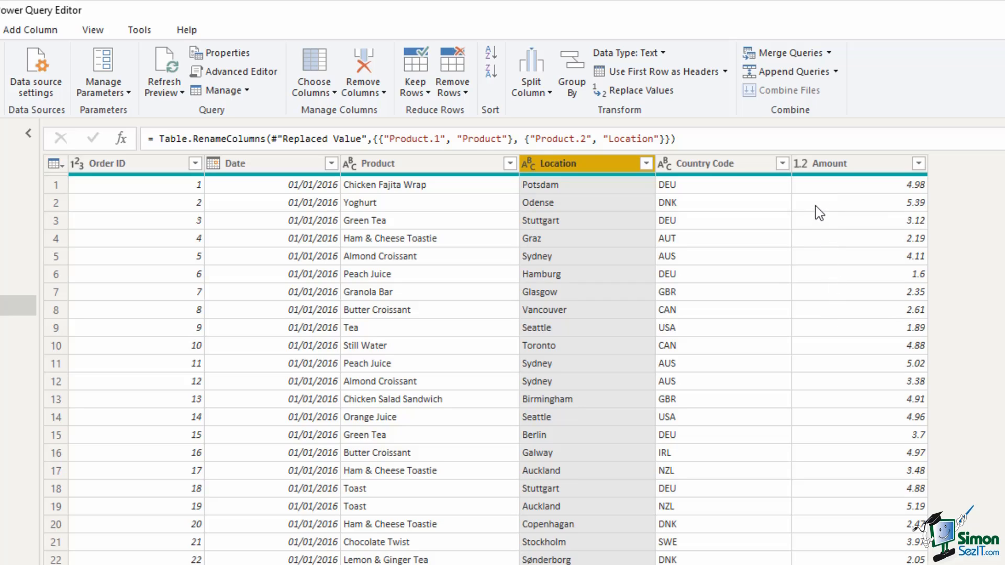
{"action": "left_click", "coordinate": [802, 167]}
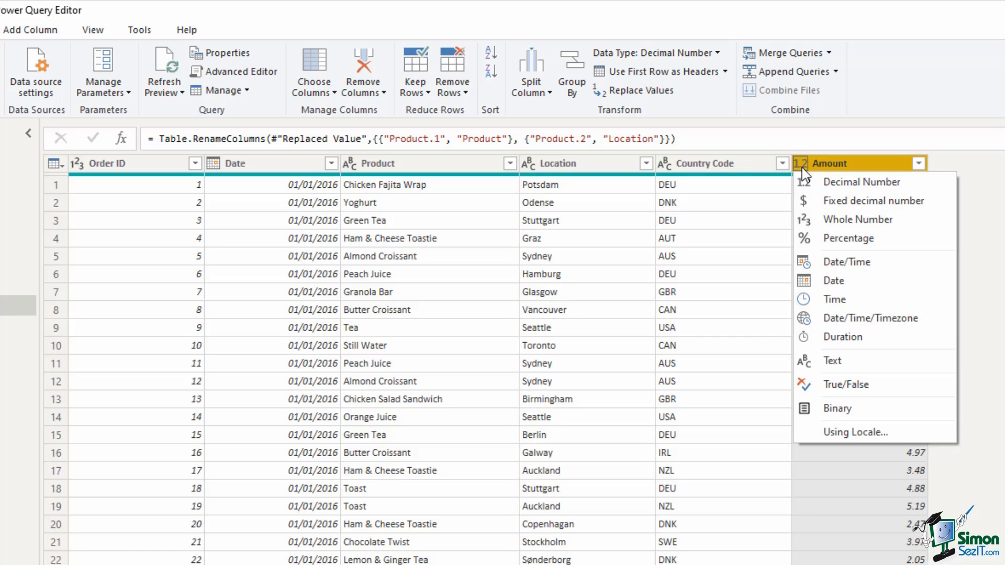
{"action": "left_click", "coordinate": [814, 201]}
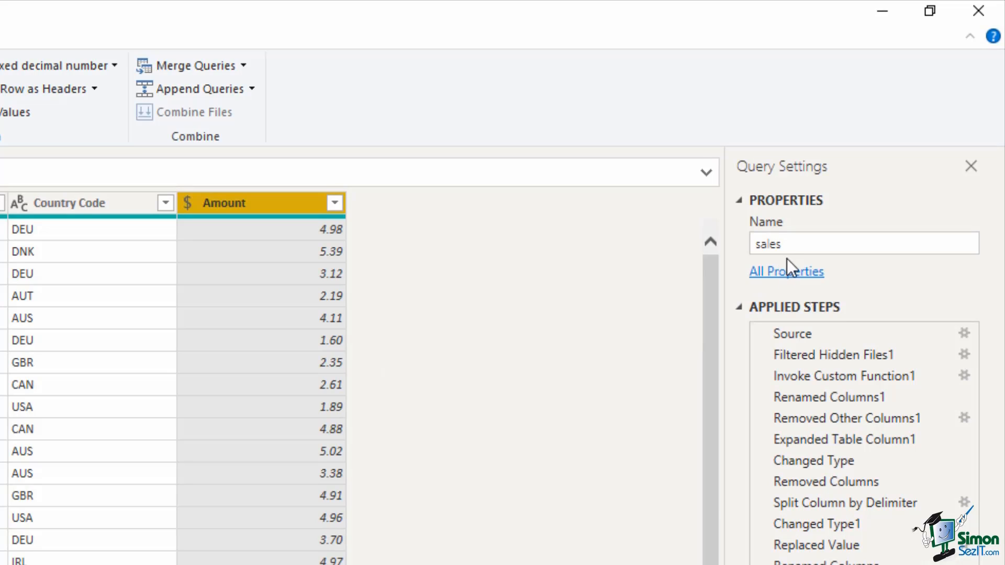
- Rename the sales query to SalesPrep
{"action": "left_click", "coordinate": [793, 245]}
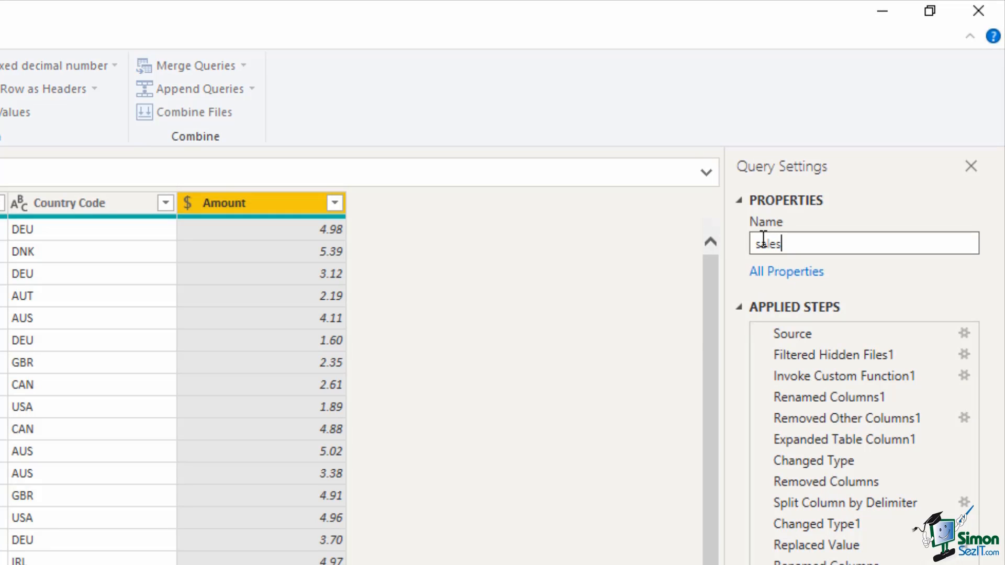
{"action": "type", "text": "S"}
{"action": "left_click", "coordinate": [806, 244]}
{"action": "type", "text": "Prep"}
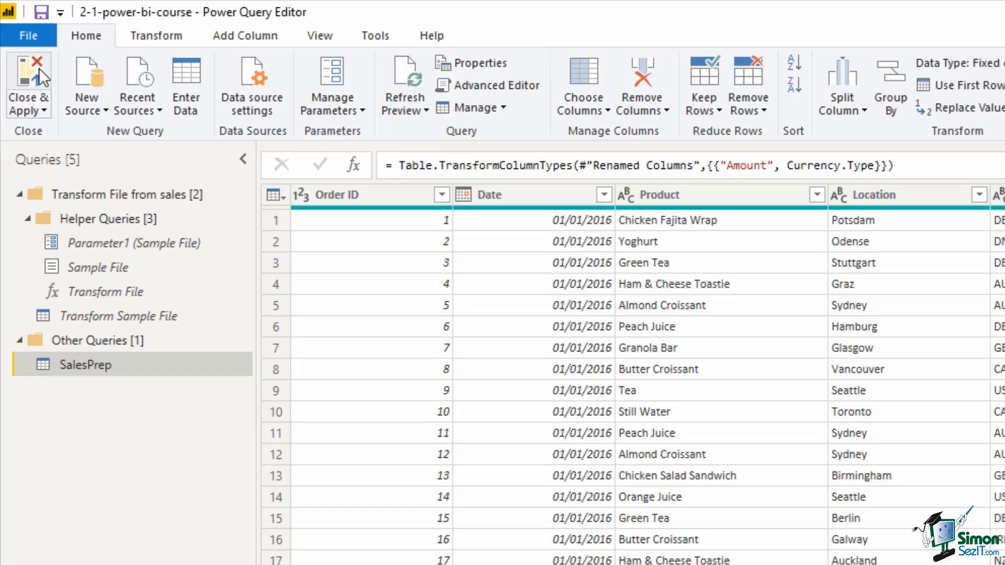
- Close the query editor applying the changes, and add a card visual showing the Order ID field to the report page
{"action": "left_click", "coordinate": [33, 73]}
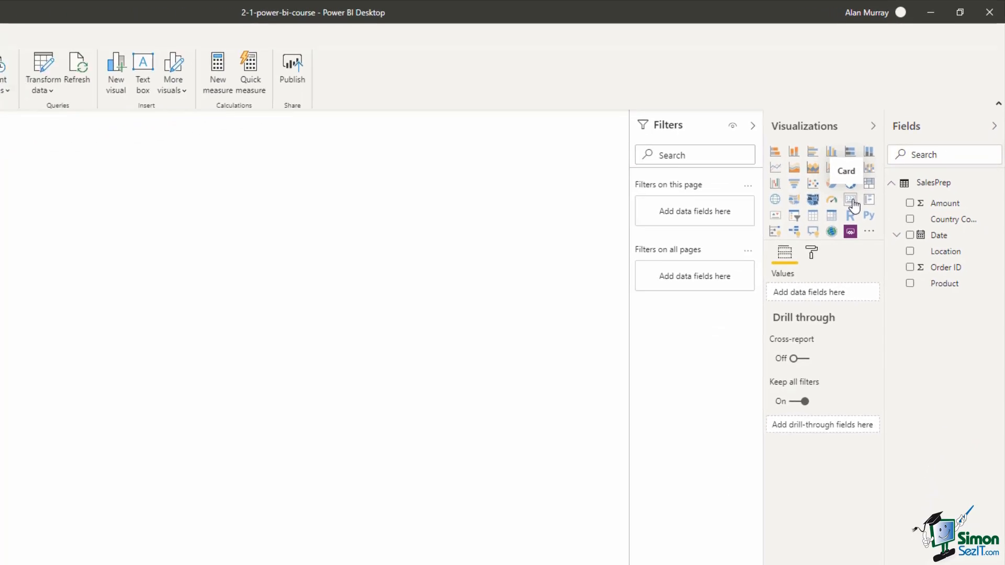
{"action": "left_click", "coordinate": [852, 202]}
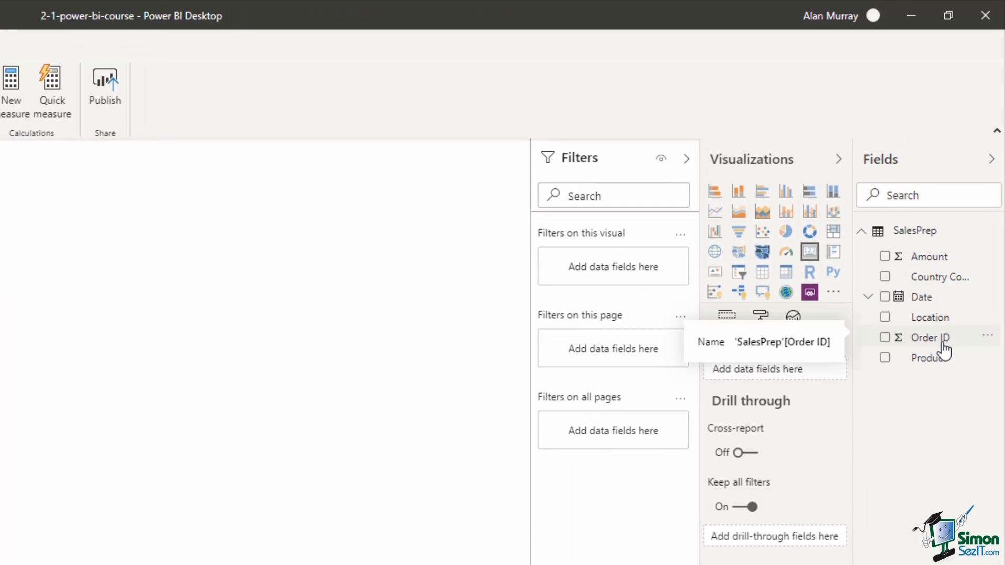
{"action": "left_click_drag", "start_coordinate": [944, 349], "coordinate": [794, 386]}
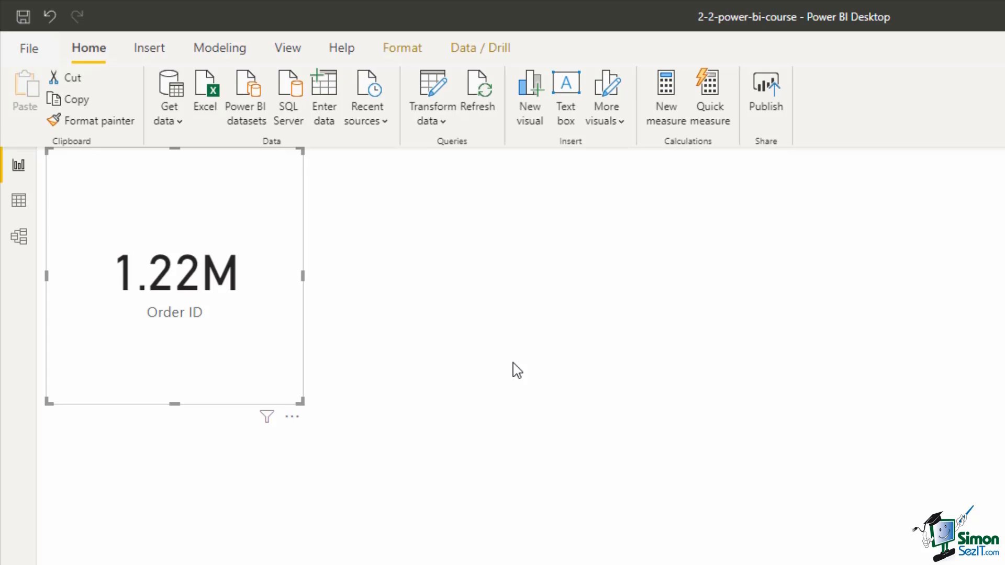
- Start importing the countries Excel workbook from the Documents folder
{"action": "left_click", "coordinate": [213, 94]}
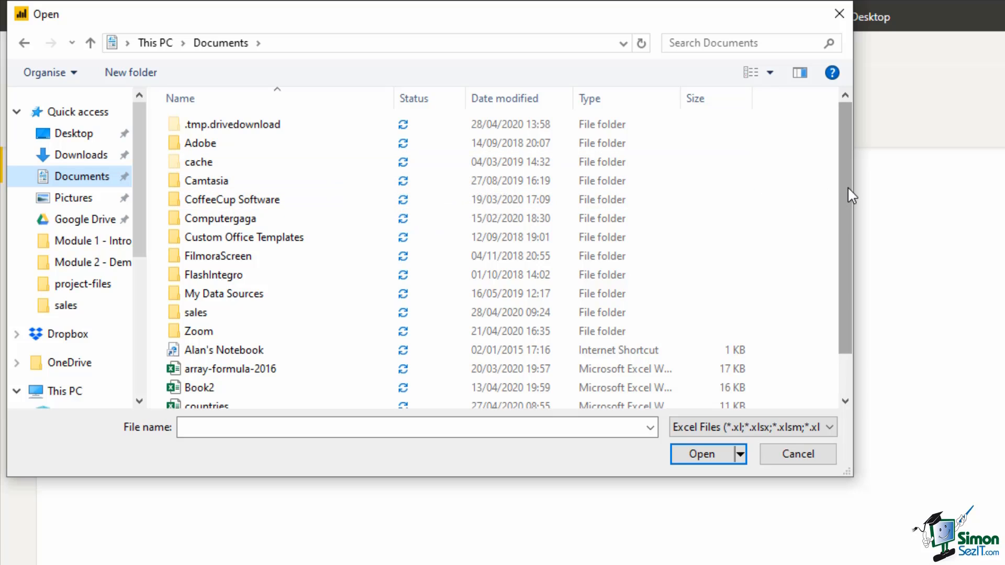
{"action": "left_click_drag", "start_coordinate": [848, 186], "coordinate": [849, 228]}
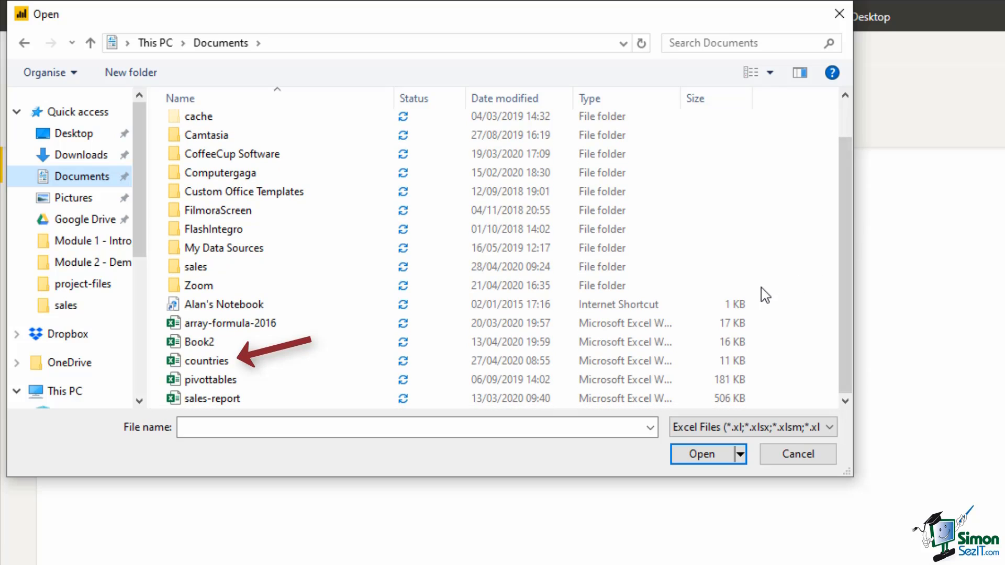
{"action": "left_click", "coordinate": [233, 362]}
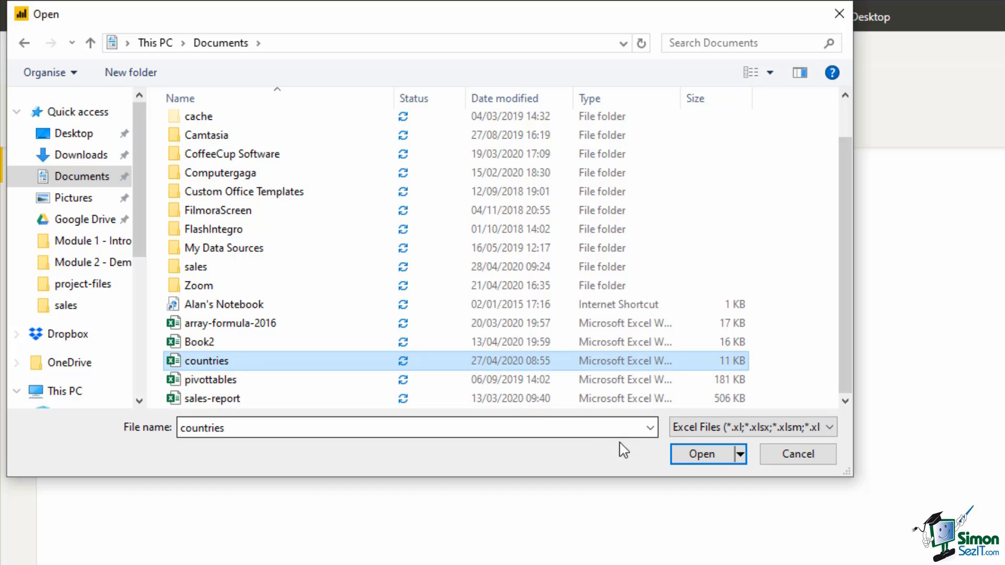
{"action": "left_click", "coordinate": [692, 455]}
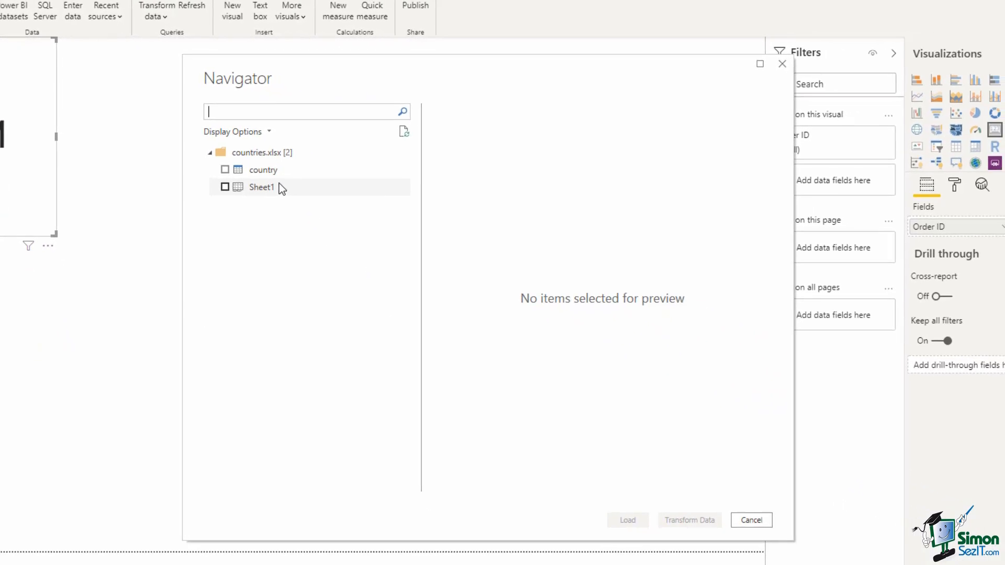
- Compare the previews of the country table and Sheet1, and send only the country table to the query editor for transforming
{"action": "left_click", "coordinate": [274, 172]}
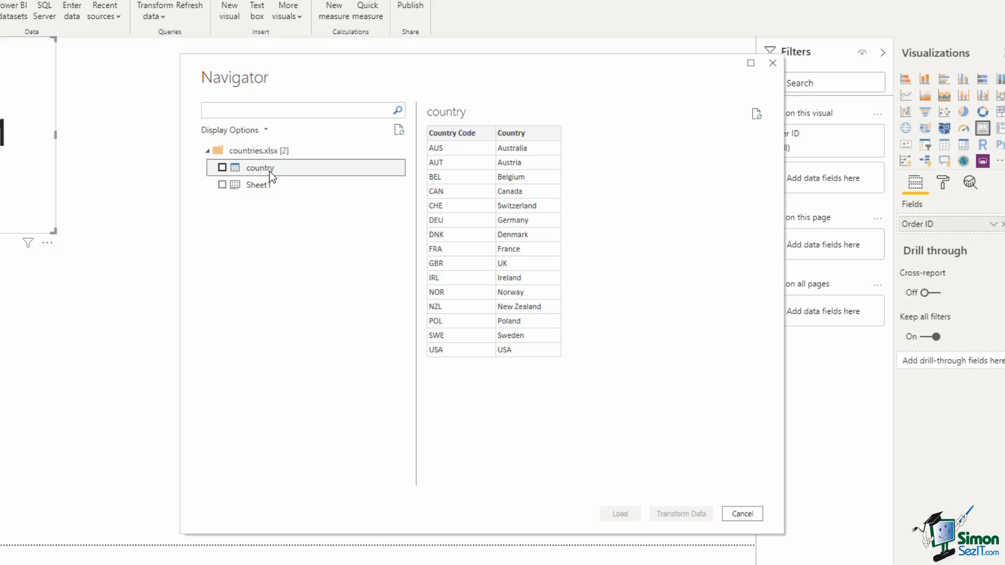
{"action": "left_click", "coordinate": [271, 189]}
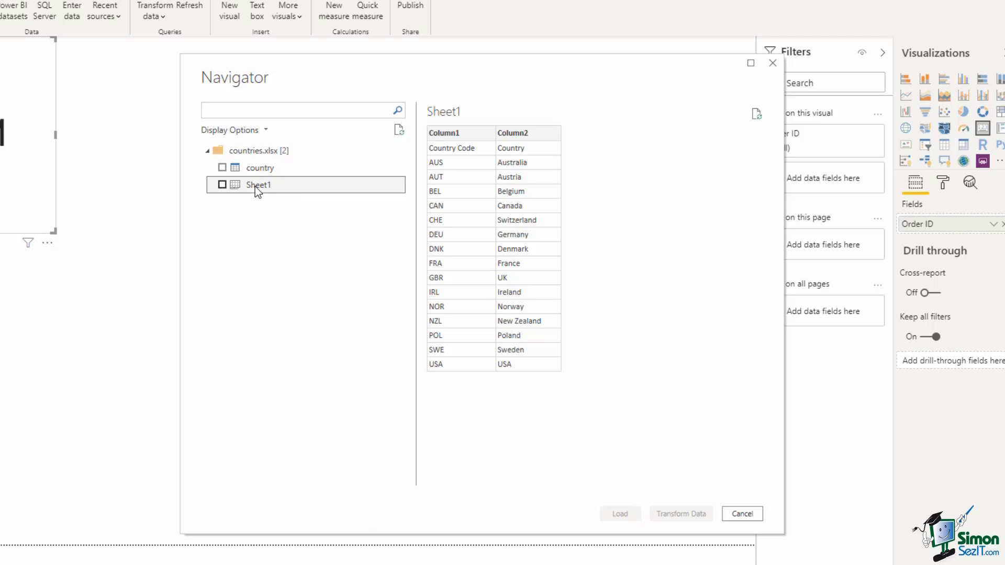
{"action": "left_click", "coordinate": [222, 167]}
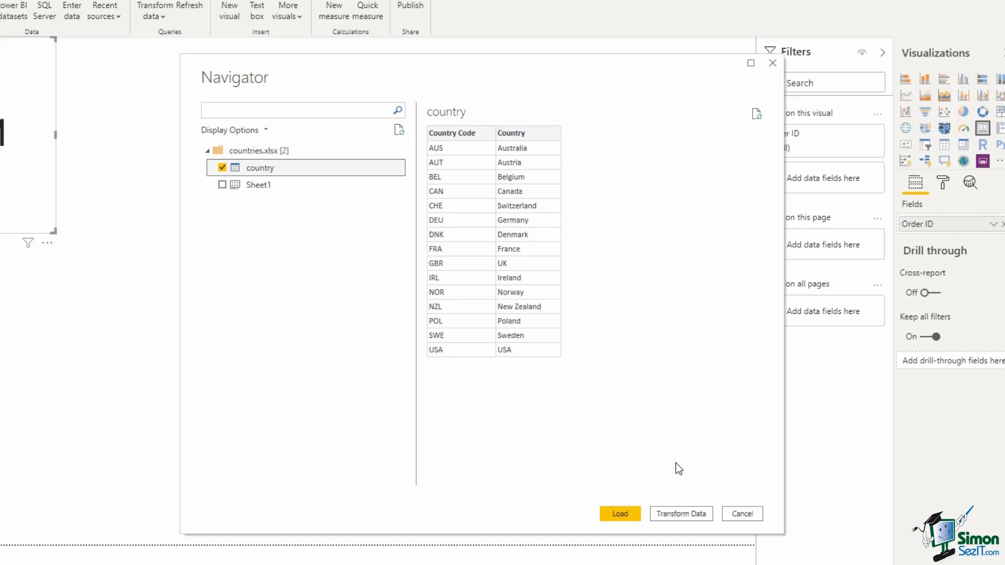
{"action": "left_click", "coordinate": [685, 514]}
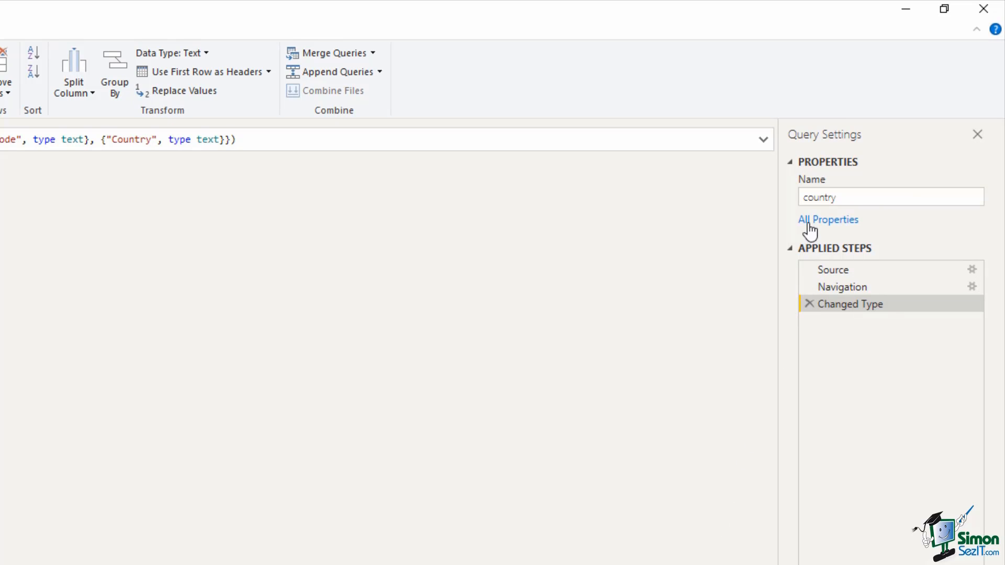
- Rename the country query to Country with a capital C
{"action": "left_click", "coordinate": [809, 198]}
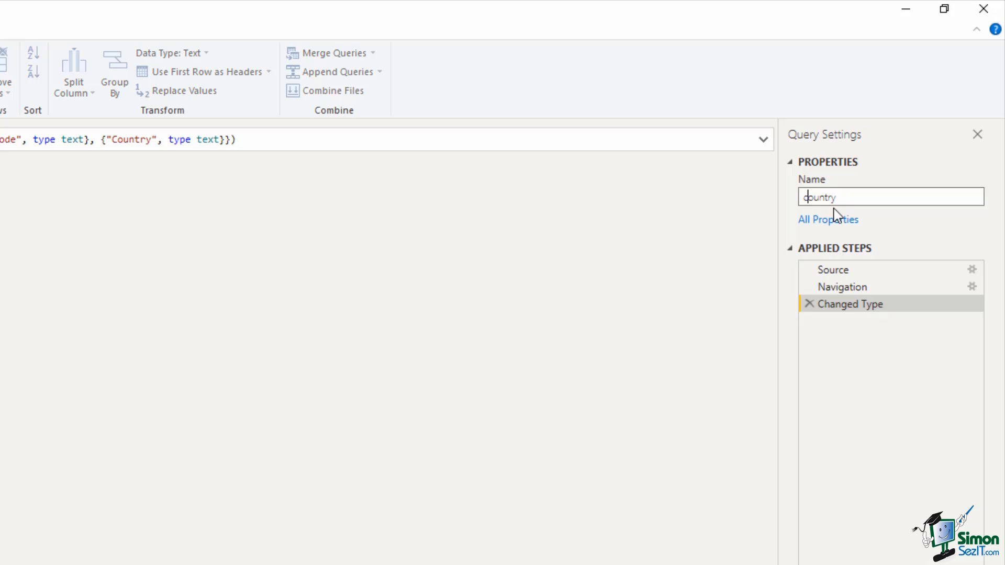
{"action": "key", "text": "BackSpace"}
{"action": "type", "text": "C"}
{"action": "key", "text": "Return"}
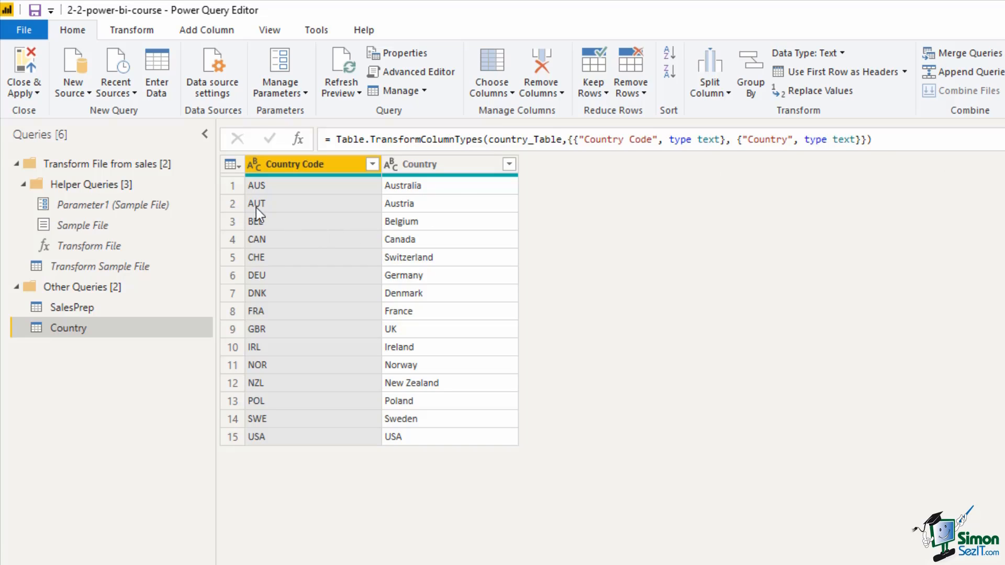
- Import the products text file from the Documents folder as a new tab-delimited query
{"action": "left_click", "coordinate": [86, 96]}
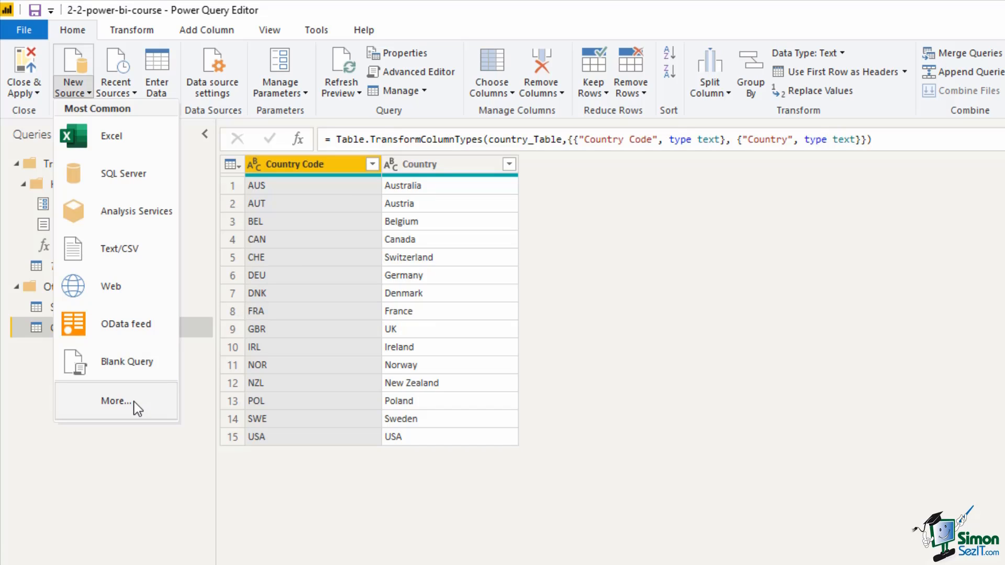
{"action": "left_click", "coordinate": [138, 254]}
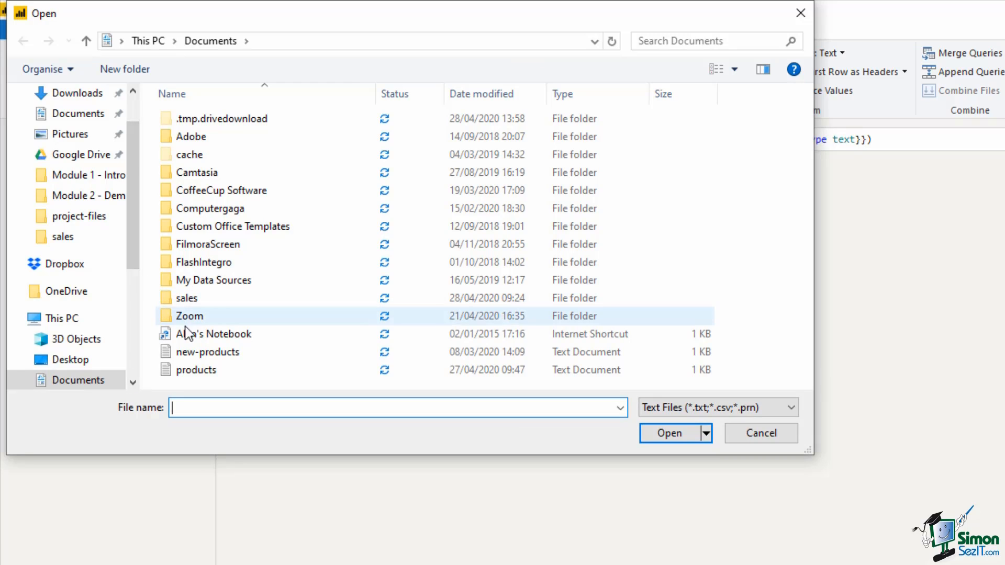
{"action": "left_click", "coordinate": [221, 373]}
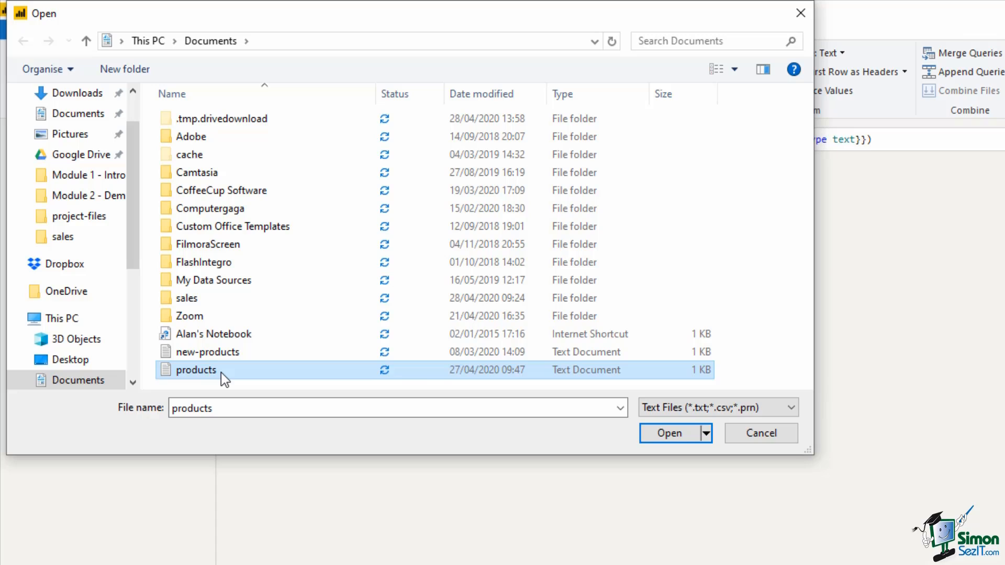
{"action": "left_click", "coordinate": [654, 443]}
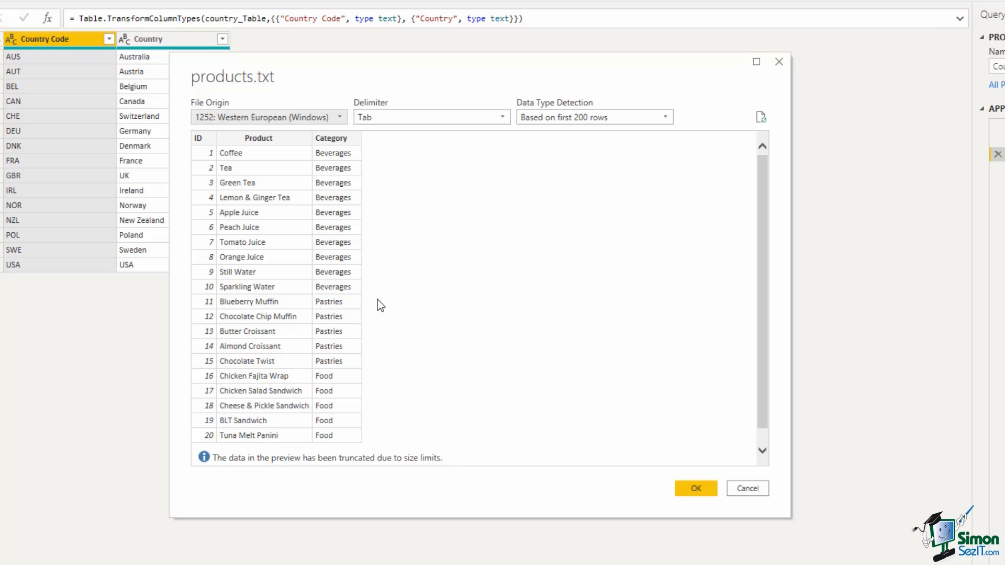
{"action": "left_click", "coordinate": [689, 493]}
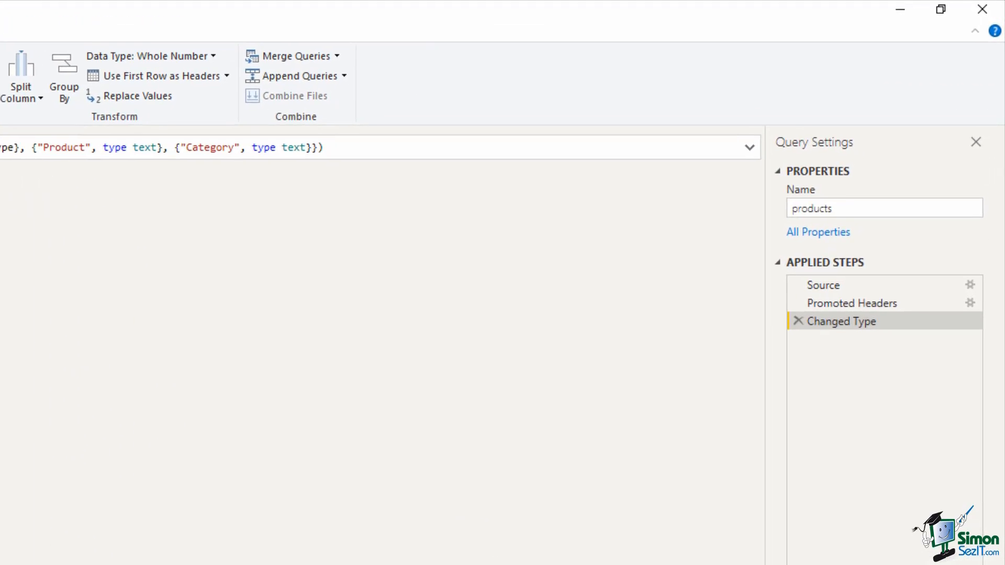
- Rename the products query to Products with a capital P
{"action": "double_click", "coordinate": [786, 215]}
{"action": "left_click", "coordinate": [789, 214]}
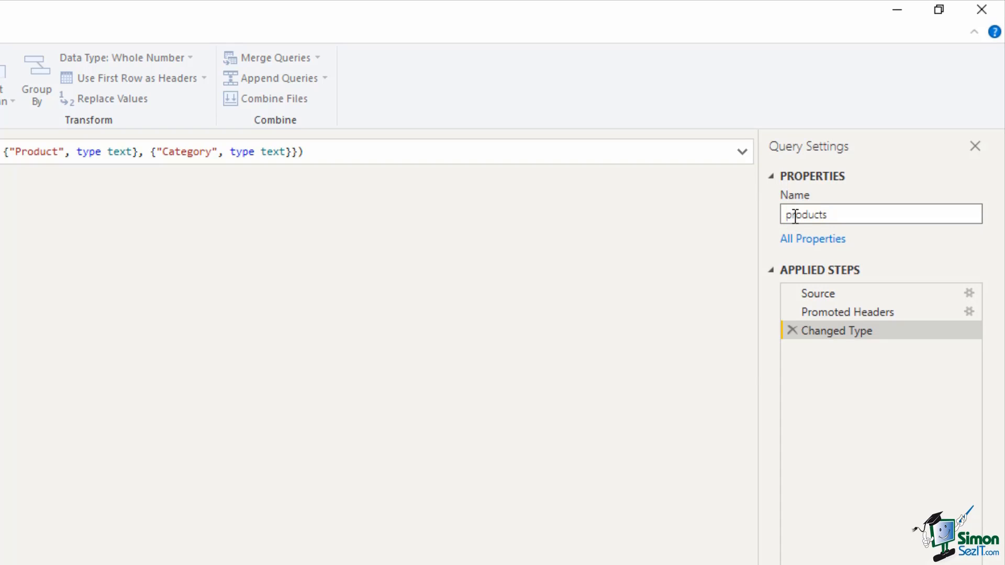
{"action": "key", "text": "Delete"}
{"action": "type", "text": "P"}
{"action": "key", "text": "Return"}
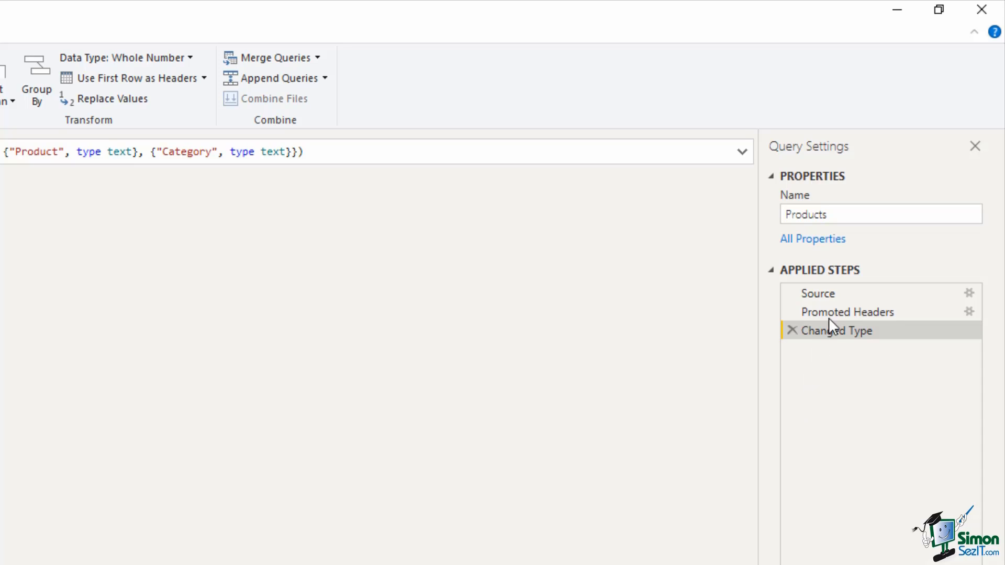
- Review the Products query's applied steps from Source to Changed Type, including the file path and delimiter settings of the Source step
{"action": "left_click", "coordinate": [844, 297]}
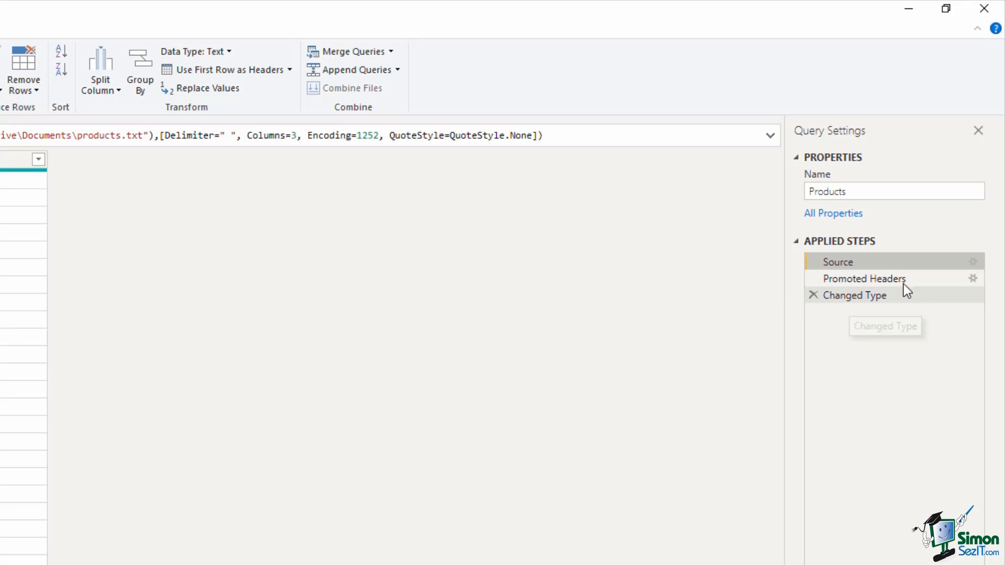
{"action": "left_click", "coordinate": [973, 261]}
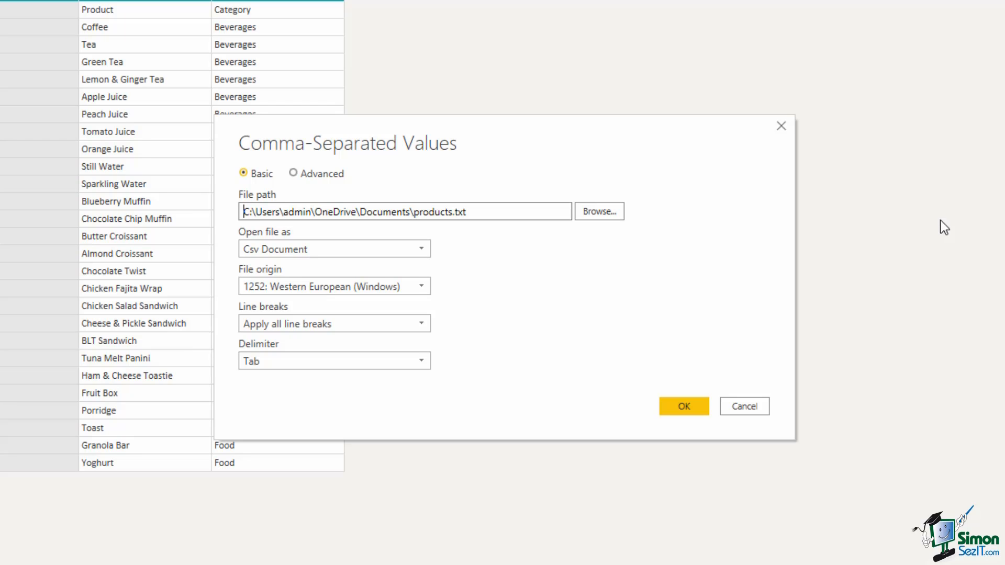
{"action": "left_click", "coordinate": [748, 411]}
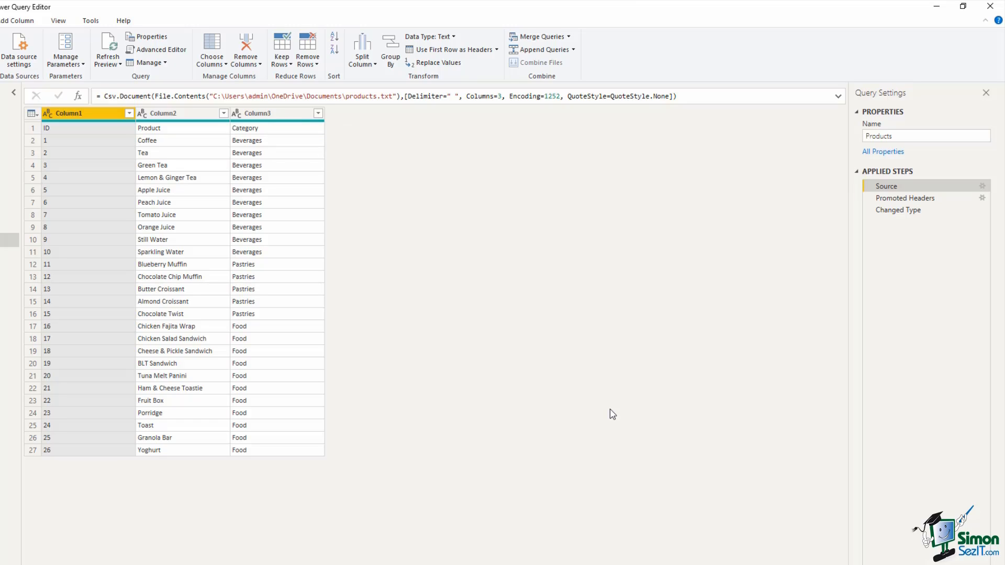
{"action": "left_click", "coordinate": [893, 198]}
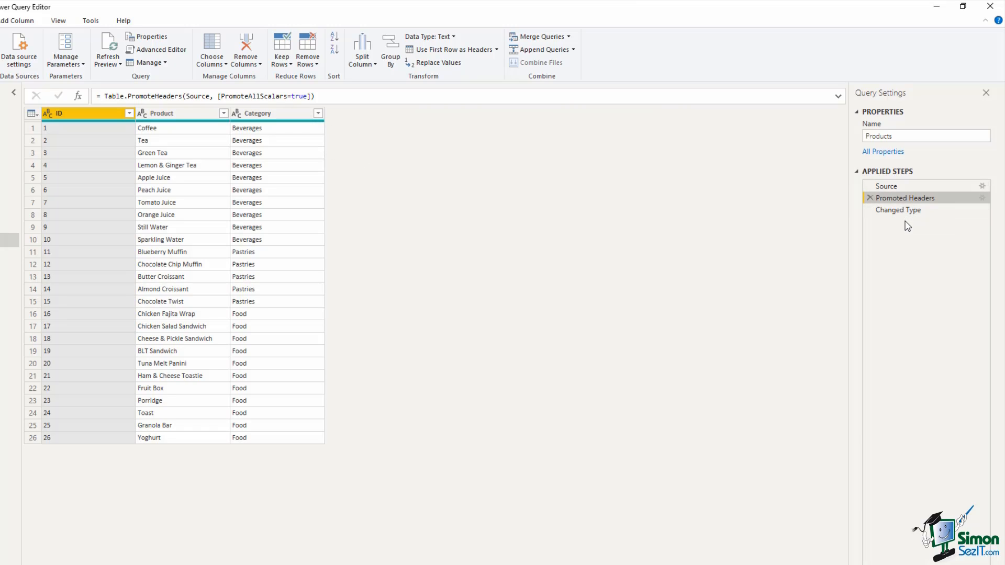
{"action": "left_click", "coordinate": [912, 214]}
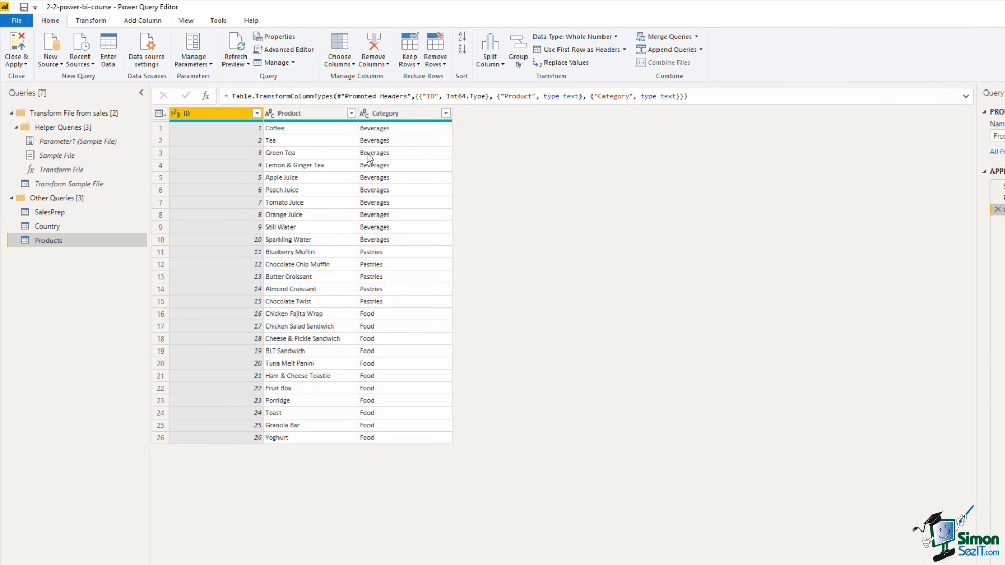
- Close the query editor applying the changes, and reopen it from the report
{"action": "left_click", "coordinate": [24, 44]}
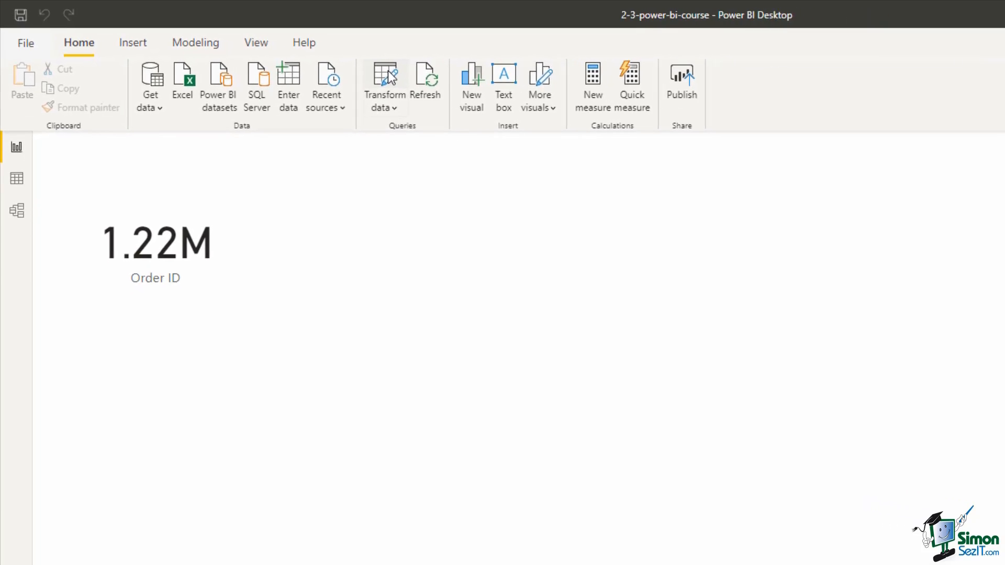
{"action": "left_click", "coordinate": [308, 62]}
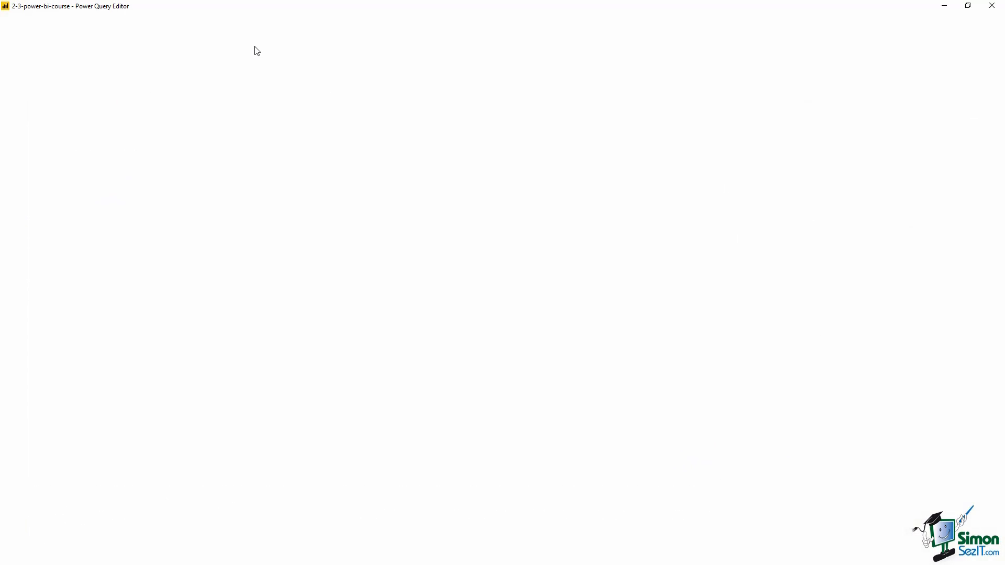
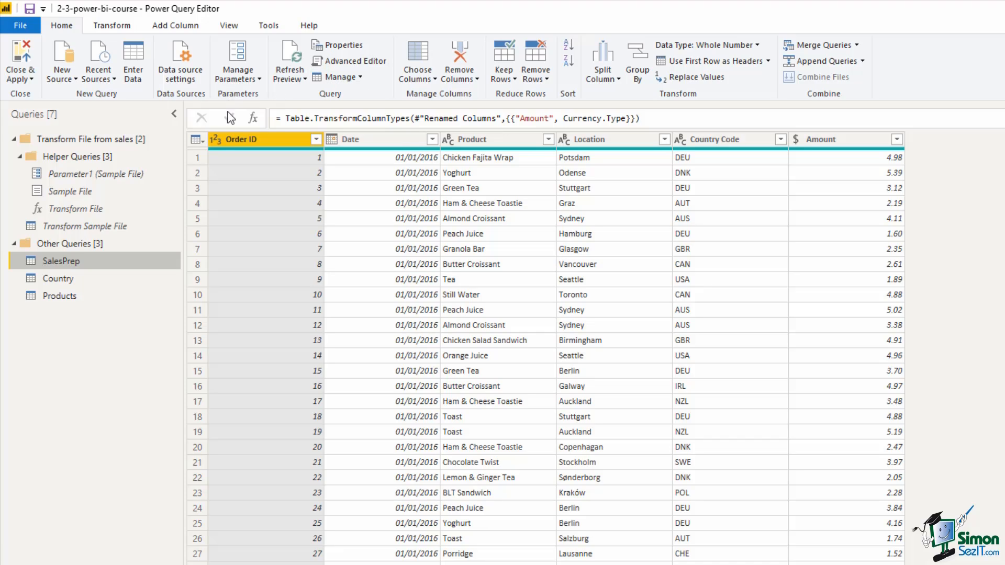
- Create a reference to the SalesPrep query and name the new query Location
{"action": "right_click", "coordinate": [82, 267]}
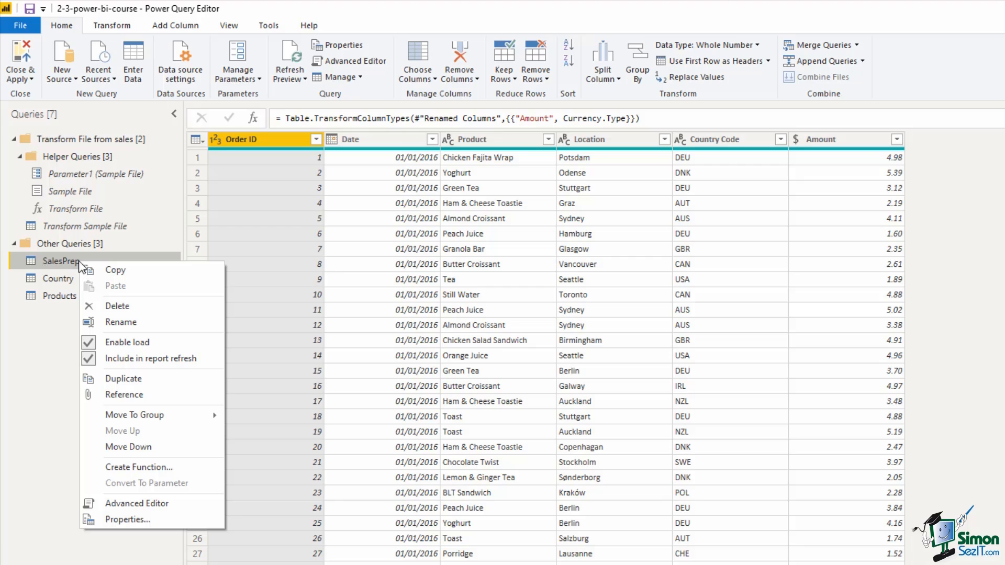
{"action": "left_click", "coordinate": [153, 396]}
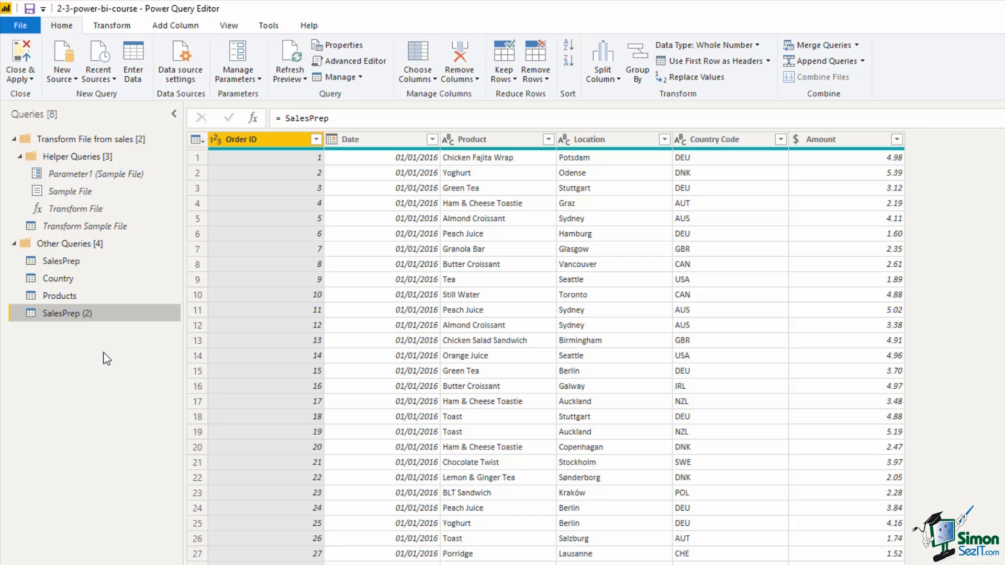
{"action": "right_click", "coordinate": [96, 318]}
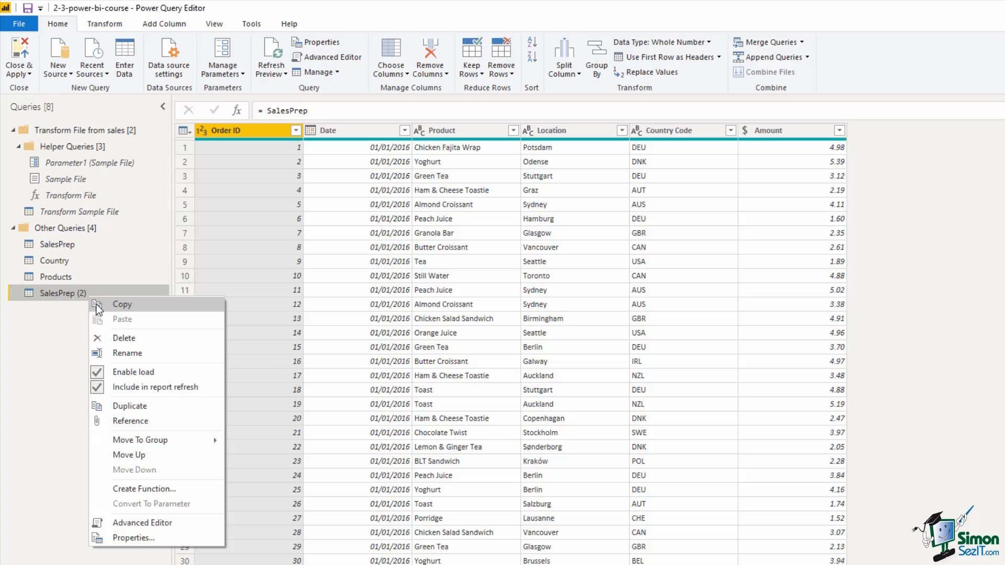
{"action": "left_click", "coordinate": [129, 355]}
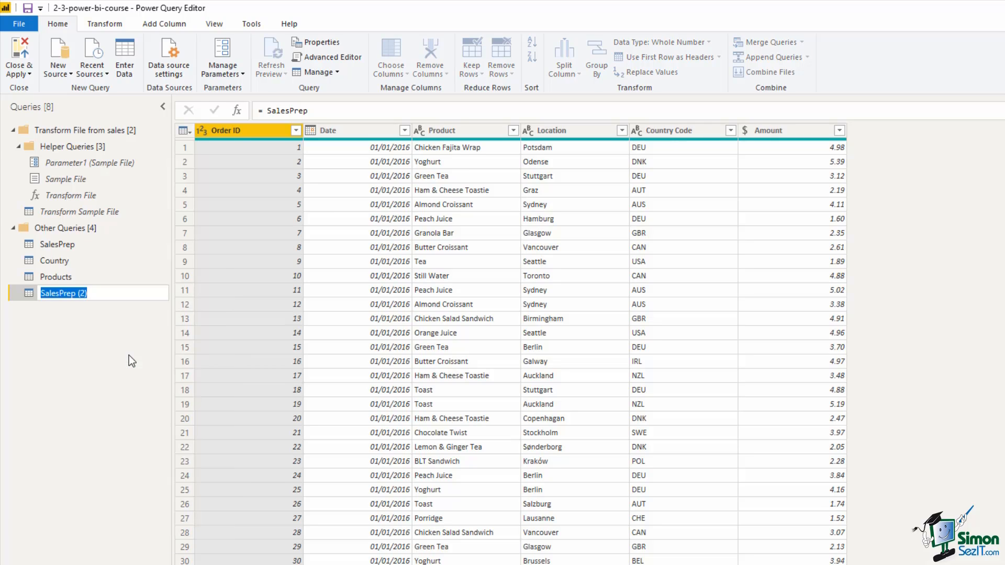
{"action": "type", "text": "Location"}
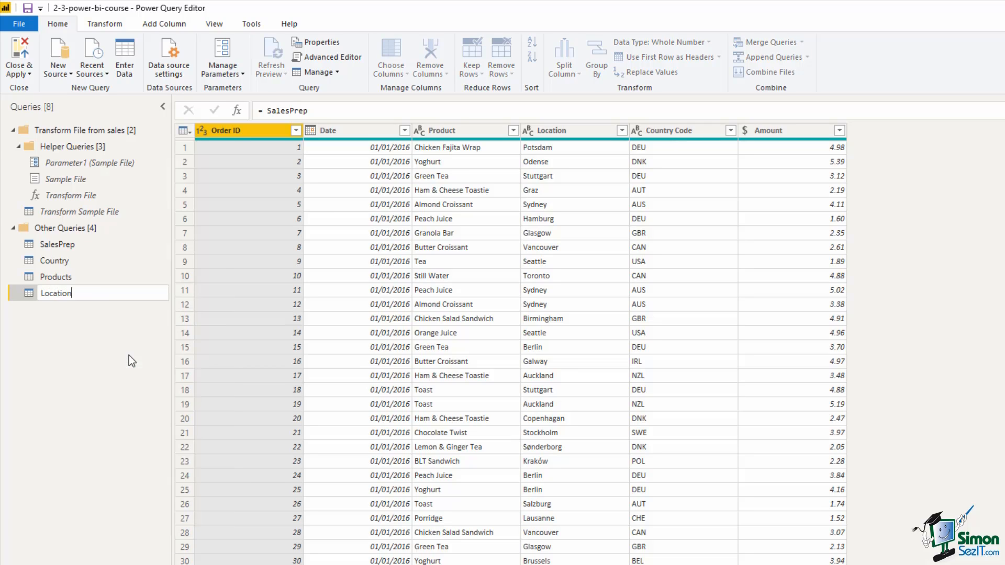
{"action": "key", "text": "Return"}
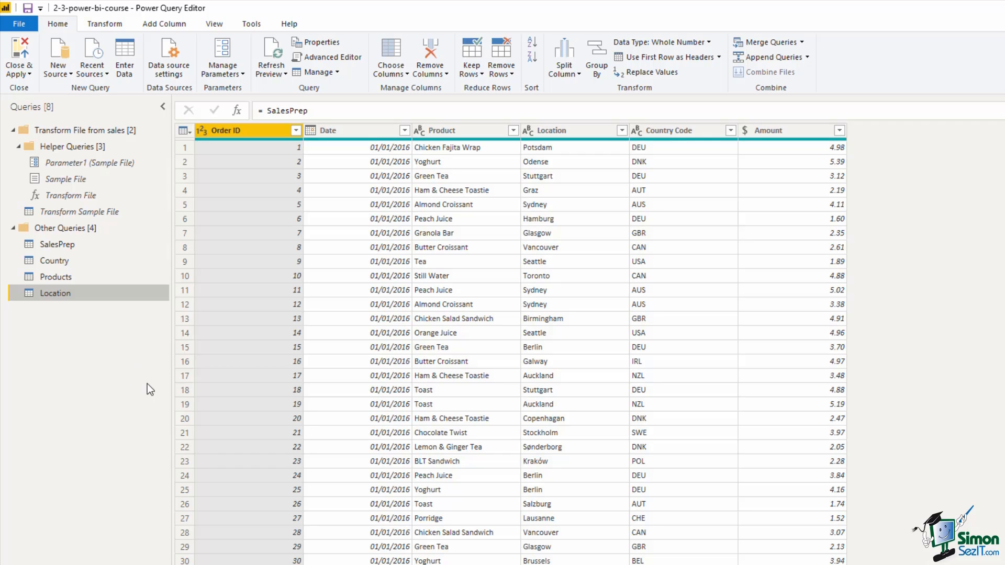
- Keep only the Location and Country Code columns in the Location query, removing all other columns
{"action": "left_click", "coordinate": [579, 129]}
{"action": "key", "text": "ctrl"}
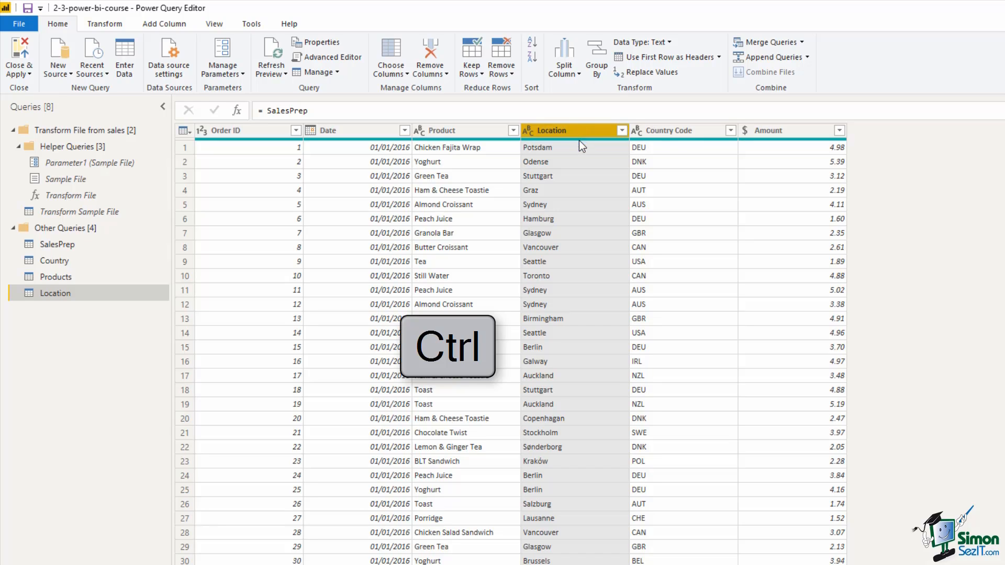
{"action": "left_click", "coordinate": [683, 131], "text": "ctrl"}
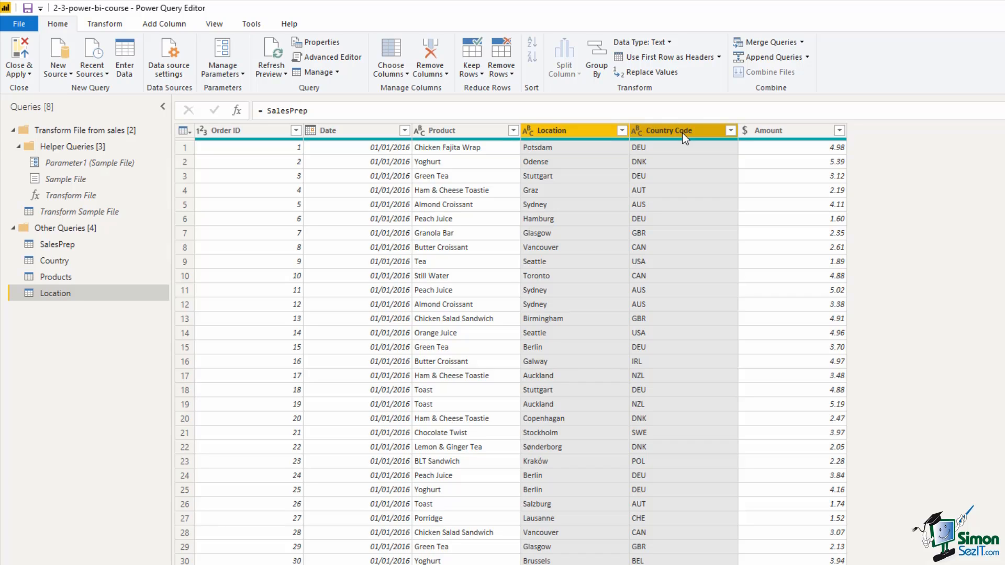
{"action": "right_click", "coordinate": [683, 133]}
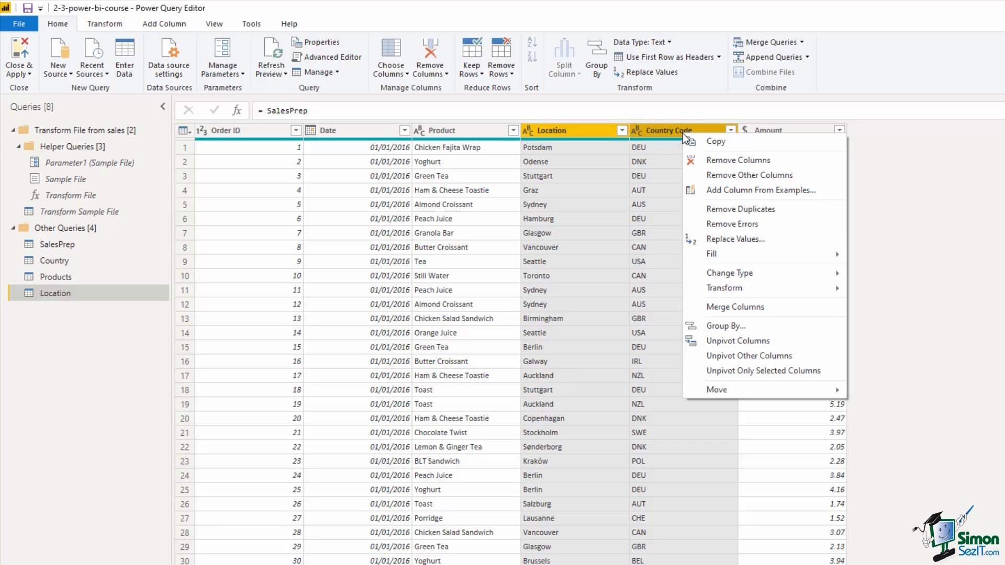
{"action": "left_click", "coordinate": [696, 176]}
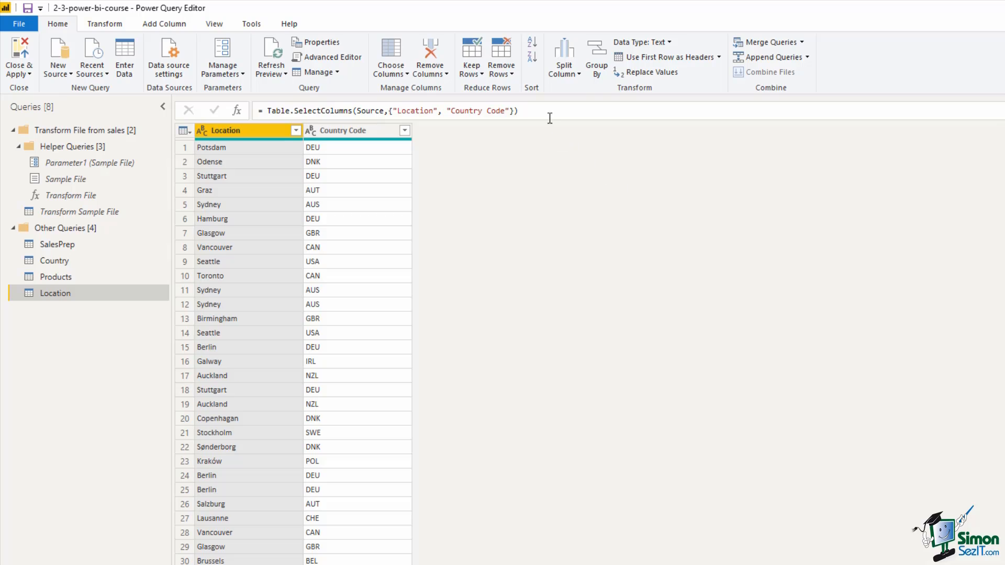
- Remove the duplicate rows based on the Location column, and sort the table by Country Code in ascending order
{"action": "left_click", "coordinate": [512, 73]}
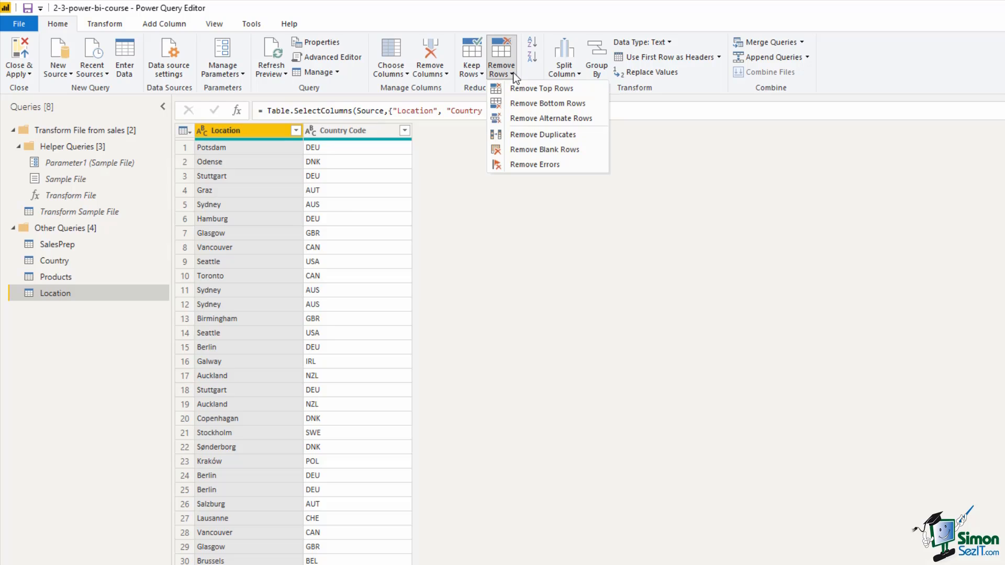
{"action": "left_click", "coordinate": [571, 136]}
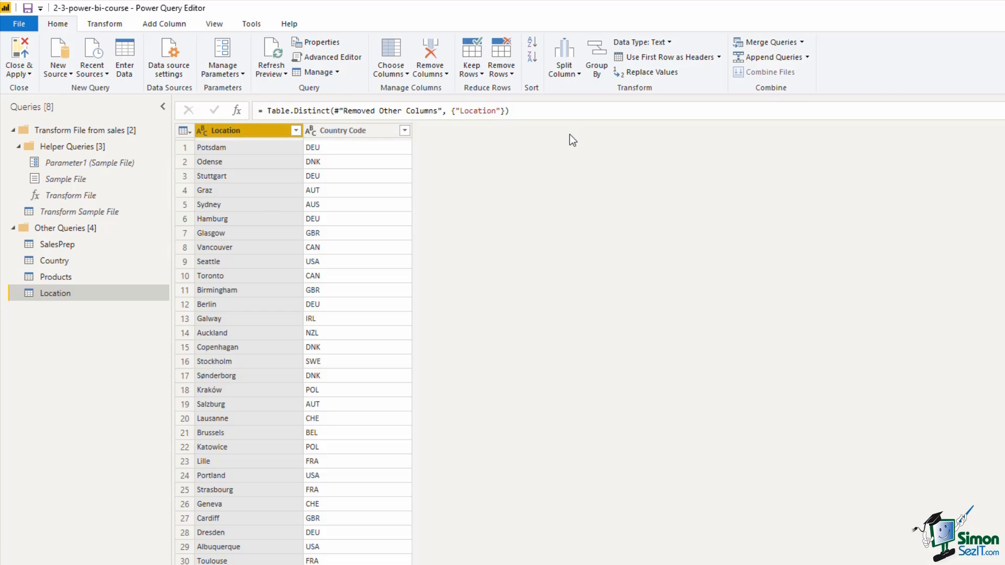
{"action": "left_click", "coordinate": [377, 133]}
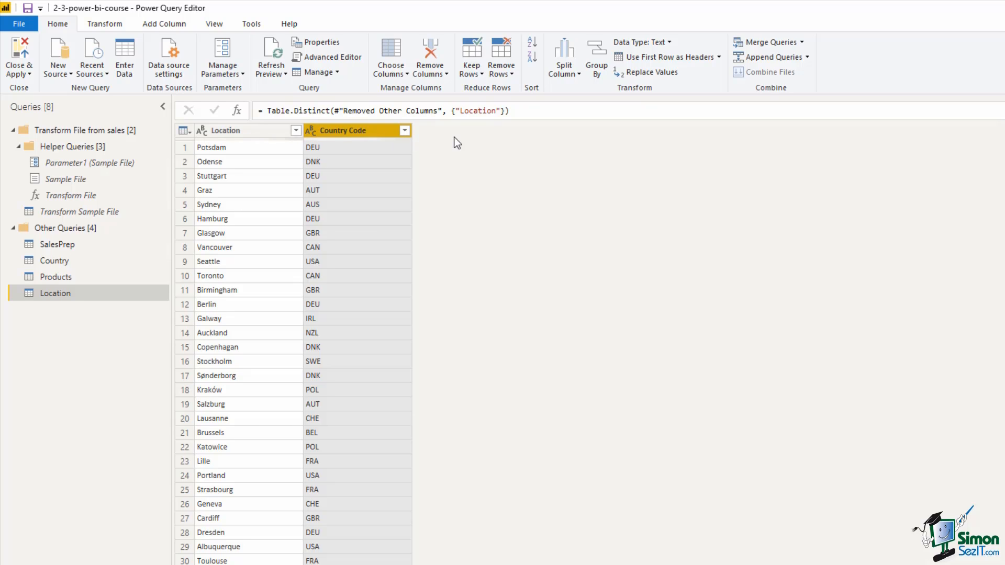
{"action": "left_click", "coordinate": [536, 42]}
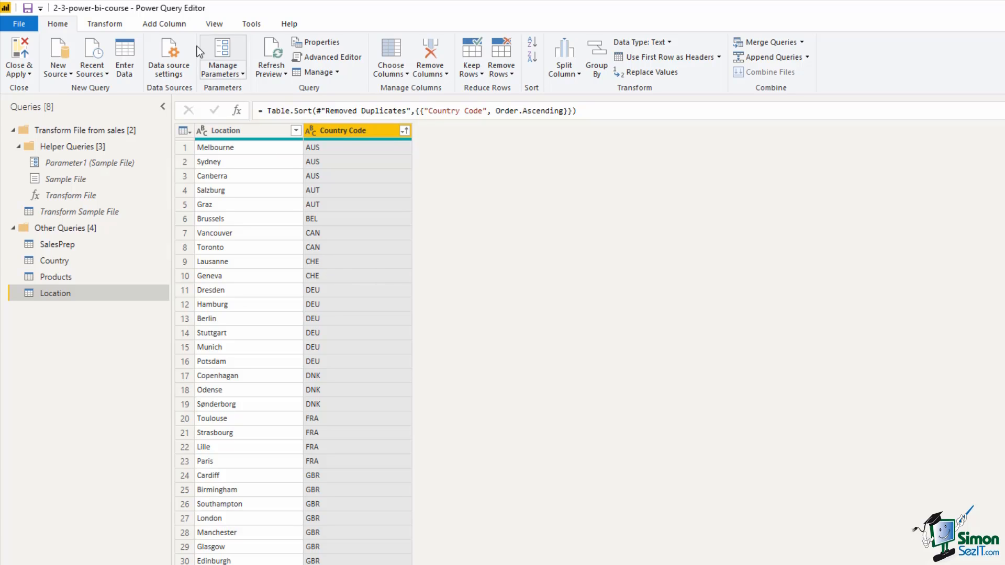
- Add an index column starting from 1 to the Location query and move it before the Location column
{"action": "left_click", "coordinate": [184, 26]}
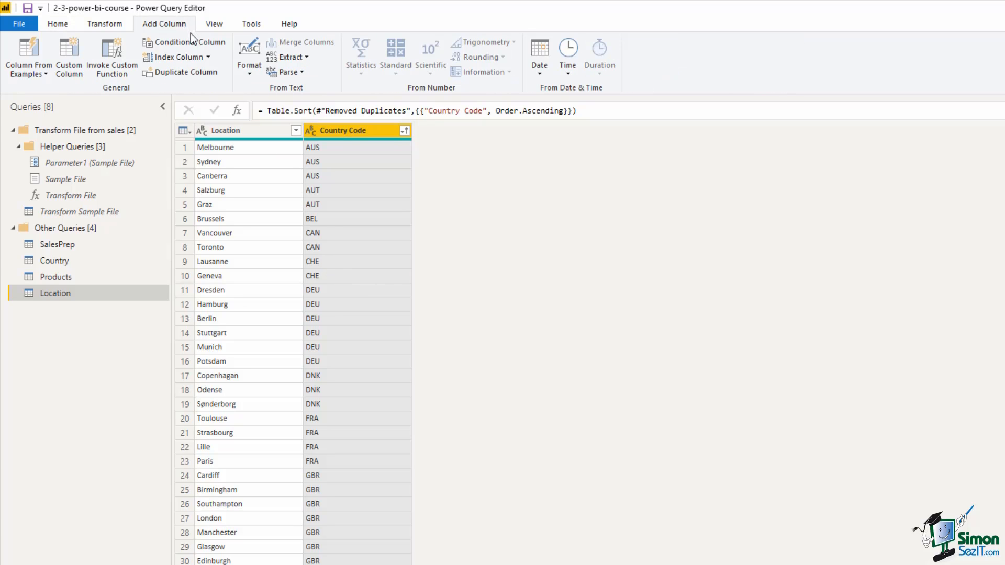
{"action": "left_click", "coordinate": [209, 58]}
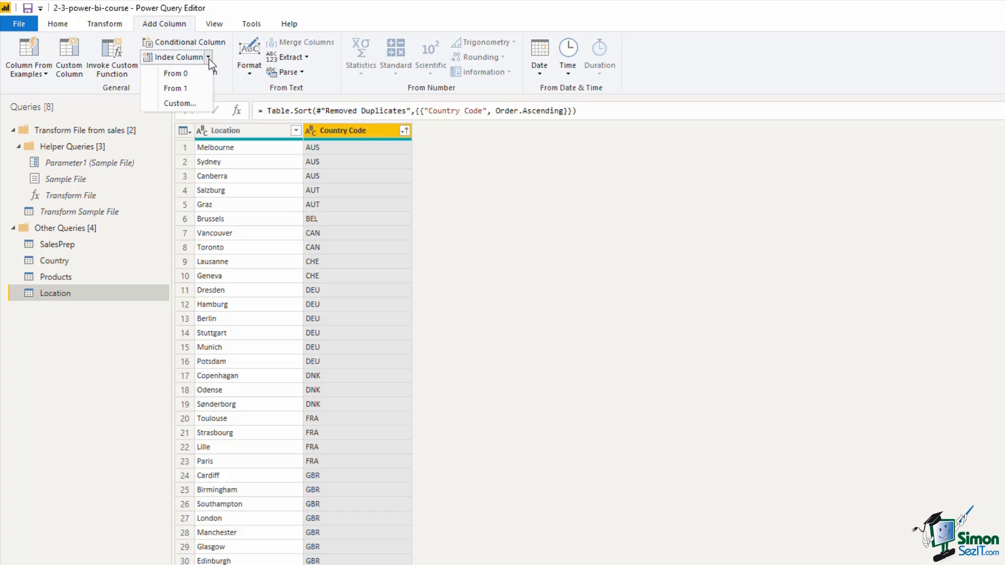
{"action": "left_click", "coordinate": [193, 90]}
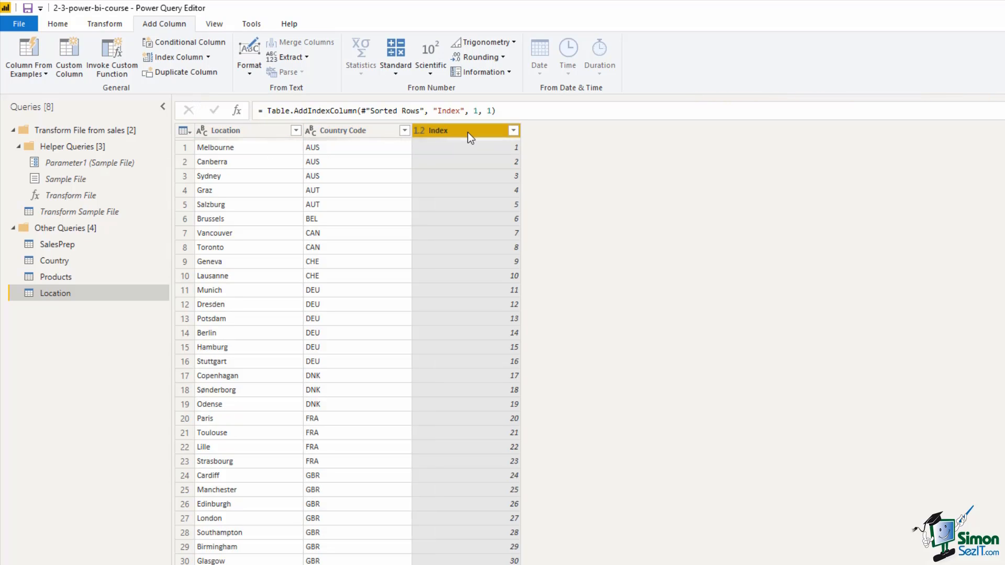
{"action": "left_click_drag", "start_coordinate": [467, 132], "coordinate": [284, 134]}
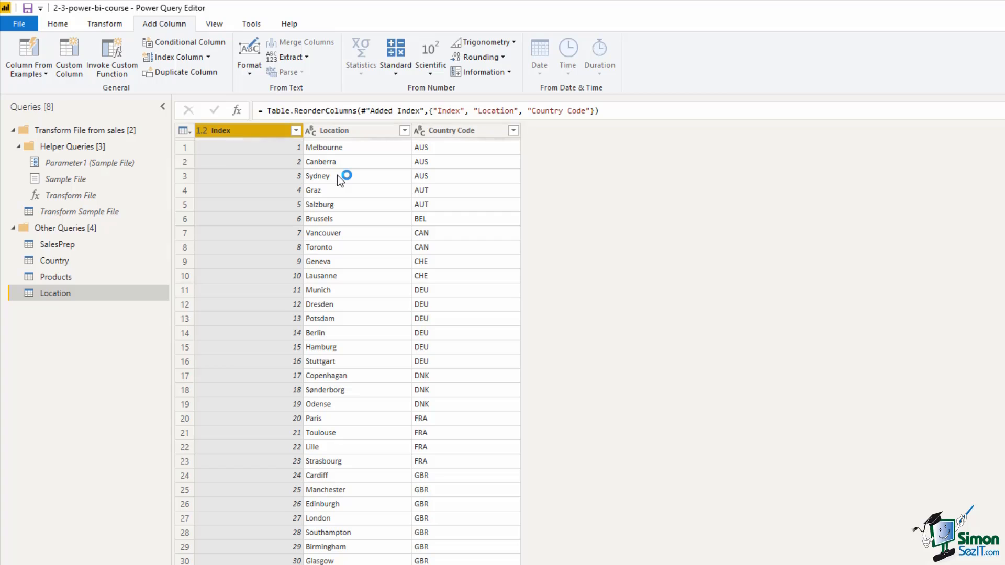
- Rename the Index column to Location ID
{"action": "double_click", "coordinate": [236, 131]}
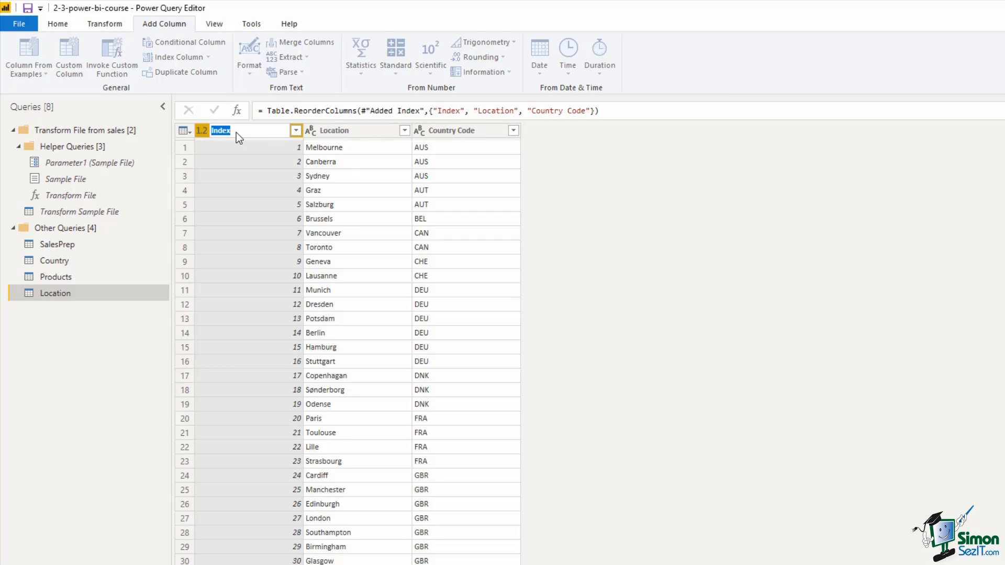
{"action": "type", "text": "Location ID"}
{"action": "key", "text": "Return"}
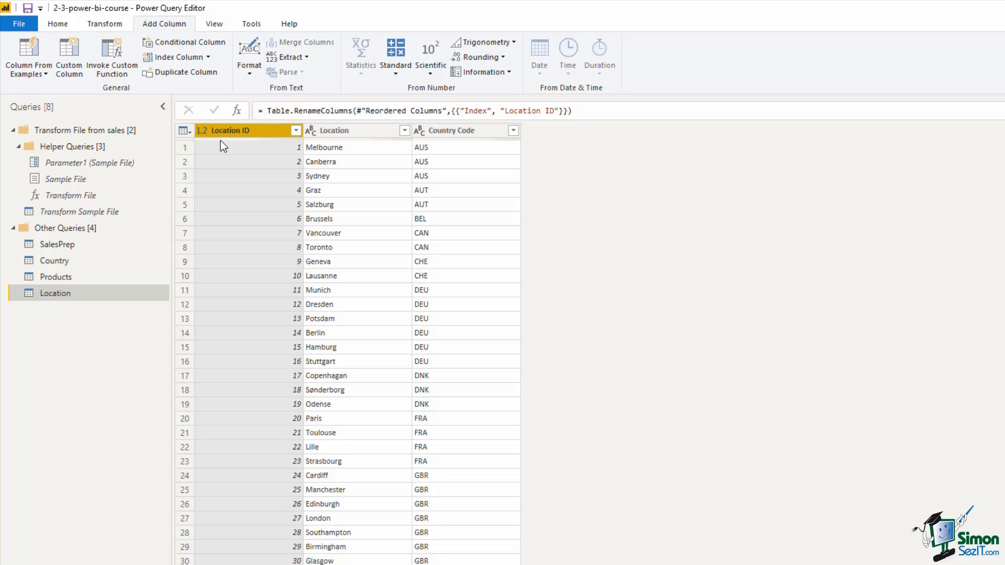
- Change the Location ID column's data type to Whole Number, and close the query editor with the changes applied
{"action": "left_click", "coordinate": [203, 133]}
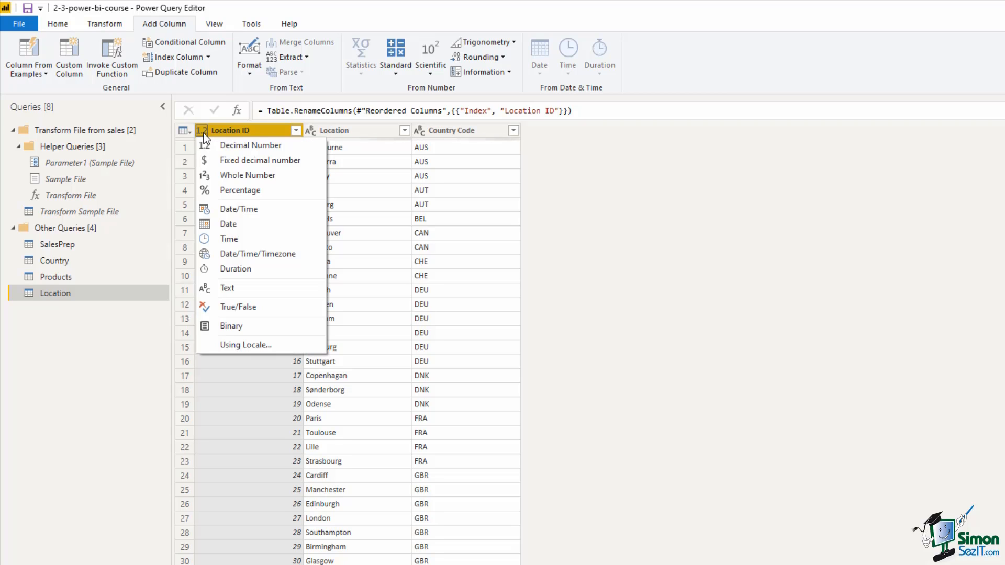
{"action": "left_click", "coordinate": [229, 178]}
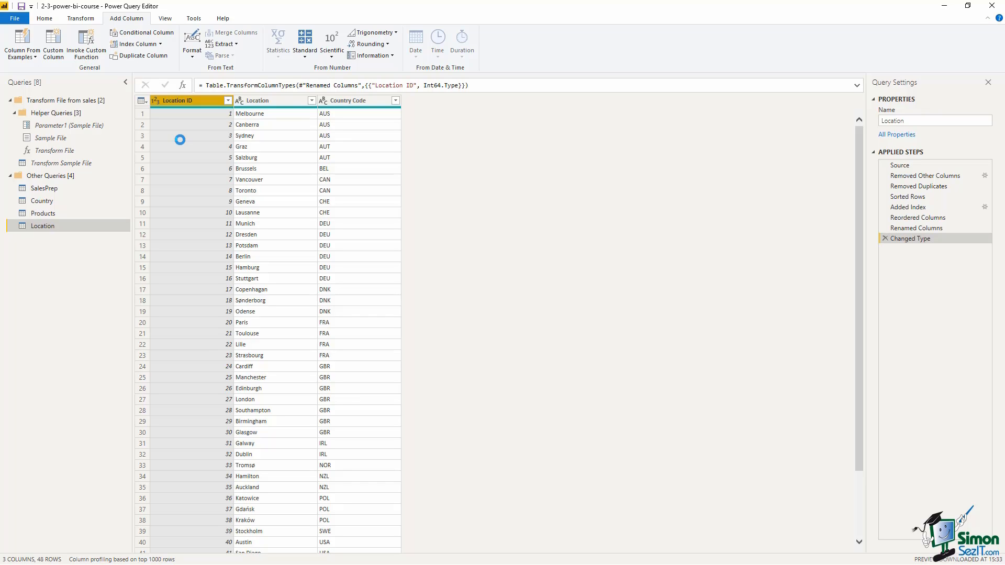
{"action": "left_click", "coordinate": [52, 21]}
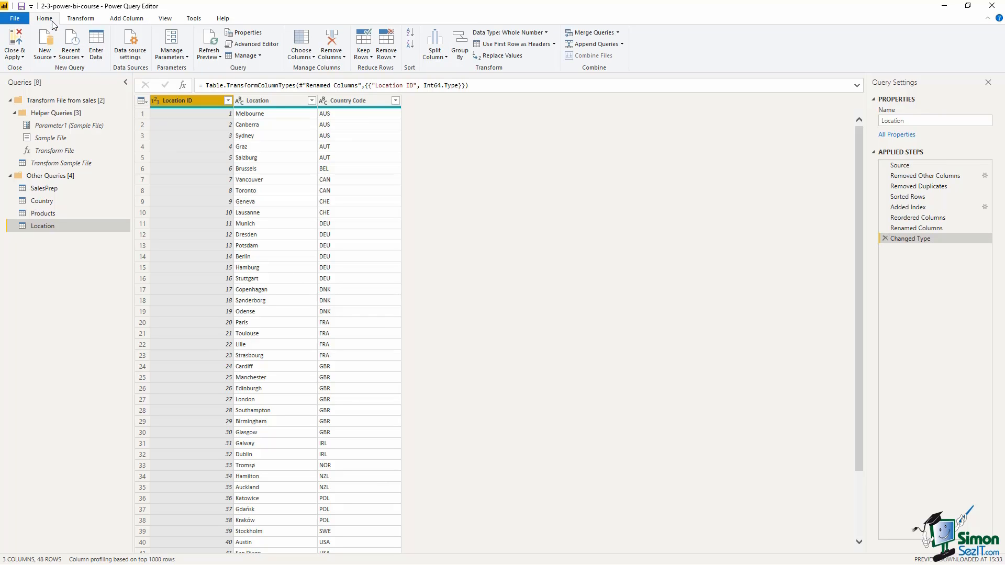
{"action": "left_click", "coordinate": [23, 41]}
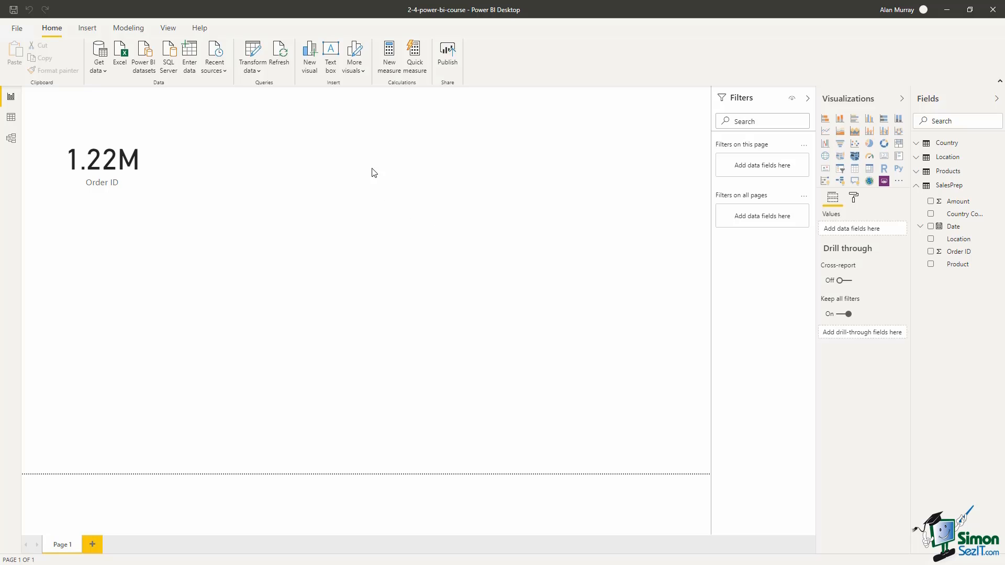
- Reopen the query editor and merge SalesPrep with Location as a new query, matching on the Location columns with a Left Outer join
{"action": "left_click", "coordinate": [257, 58]}
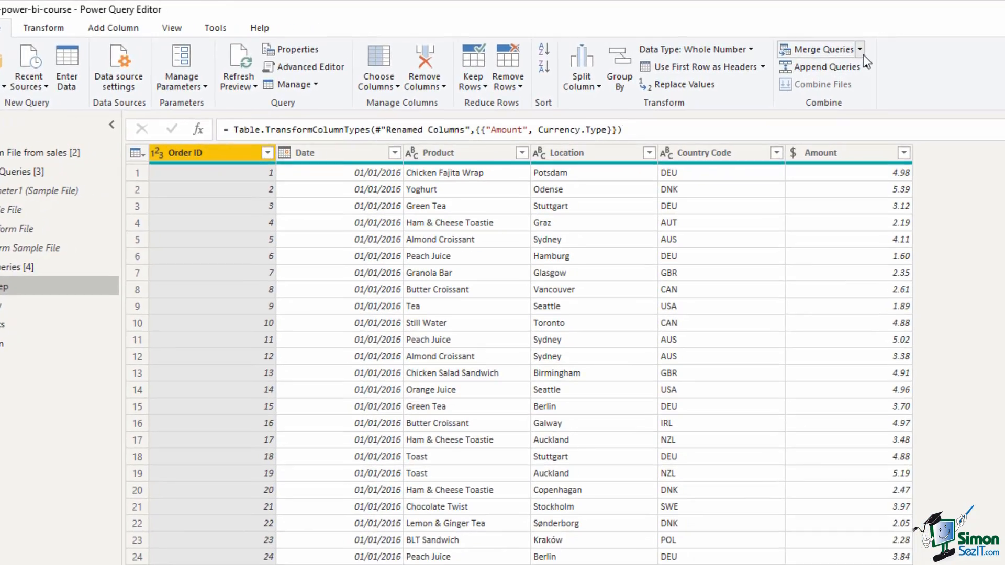
{"action": "left_click", "coordinate": [885, 47]}
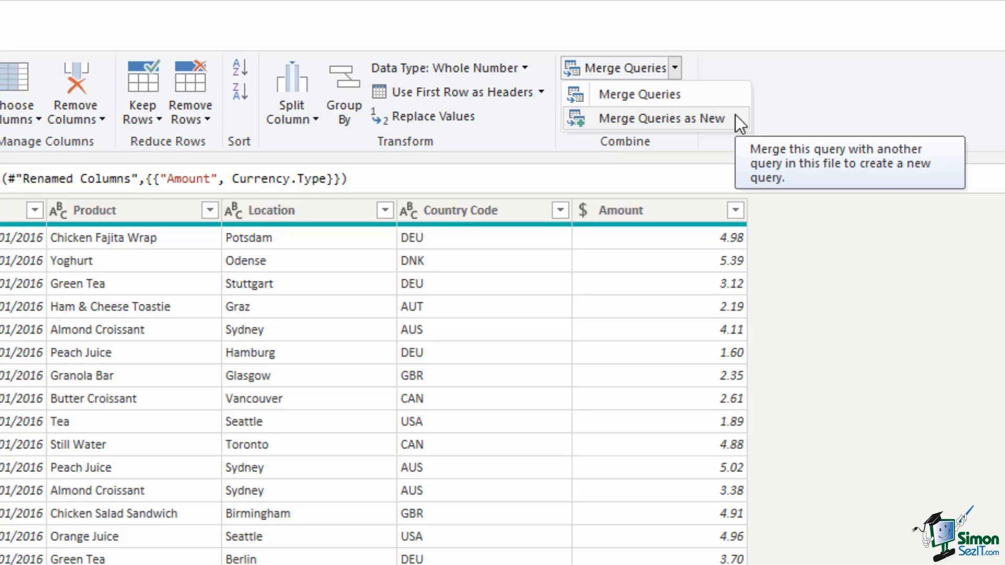
{"action": "left_click", "coordinate": [712, 121]}
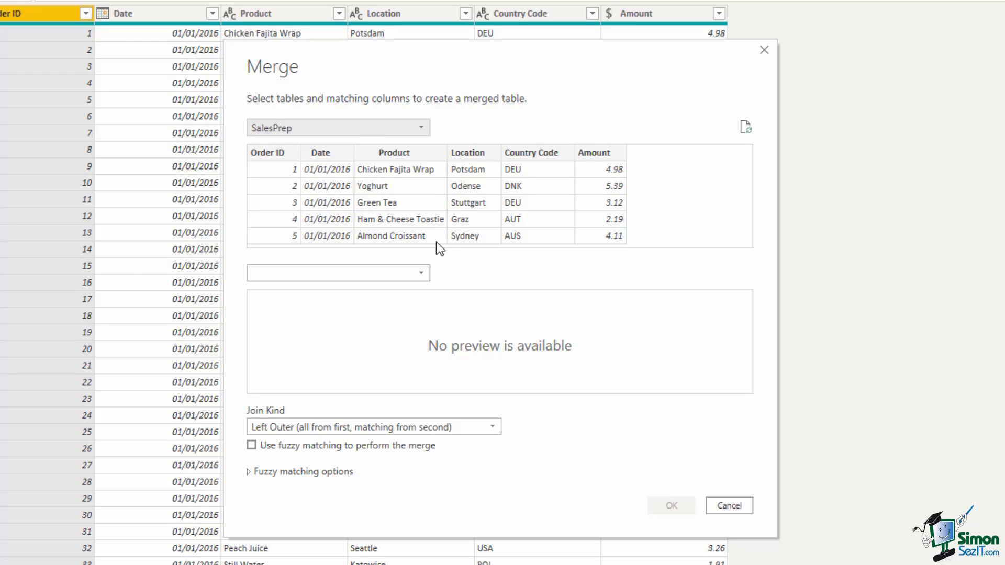
{"action": "left_click", "coordinate": [426, 273]}
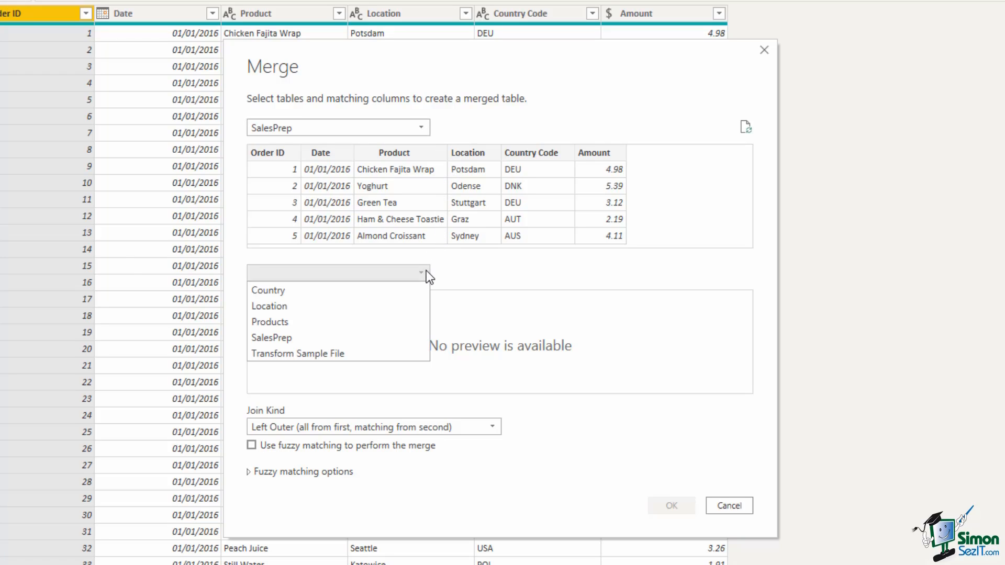
{"action": "left_click", "coordinate": [373, 305]}
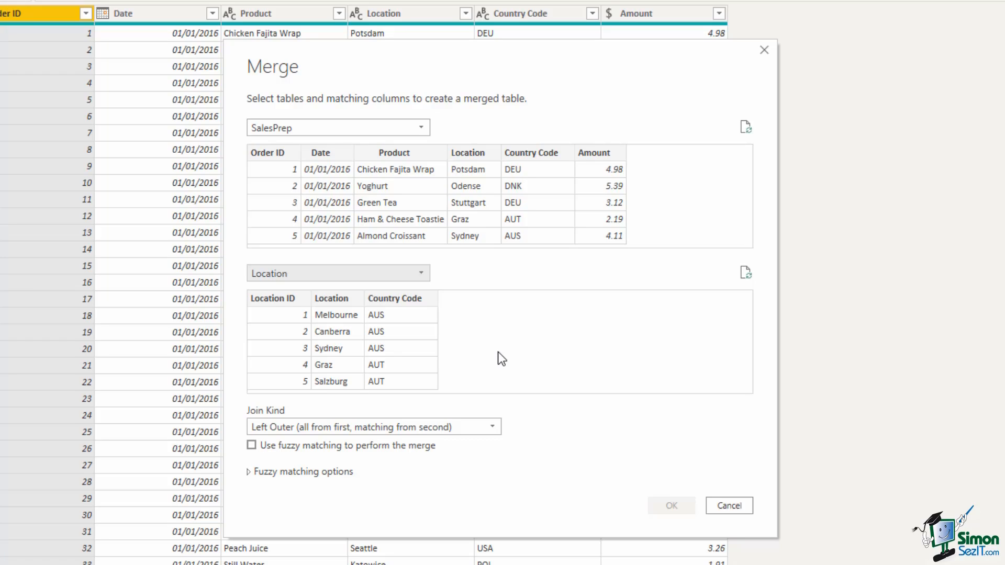
{"action": "left_click", "coordinate": [483, 156]}
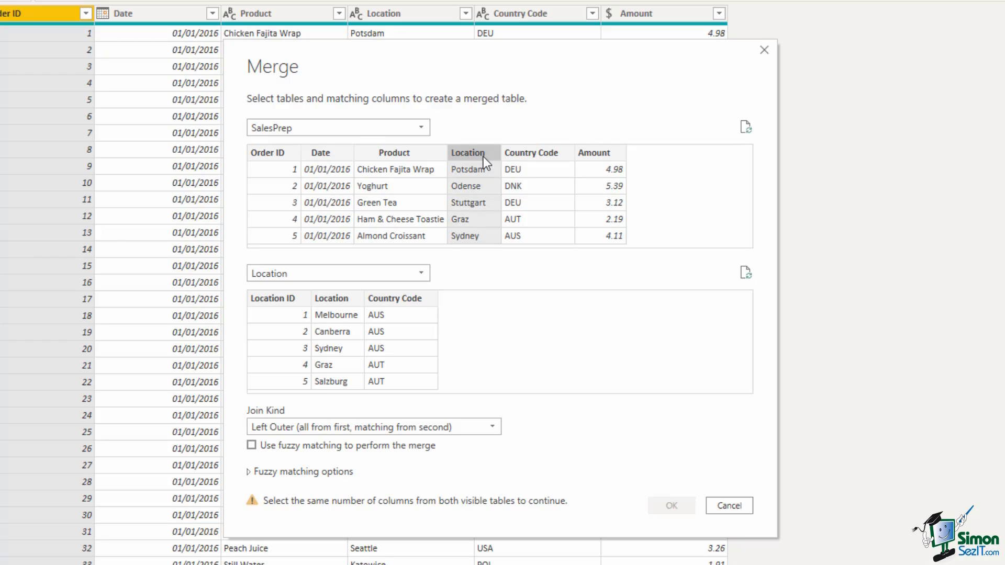
{"action": "left_click", "coordinate": [356, 300]}
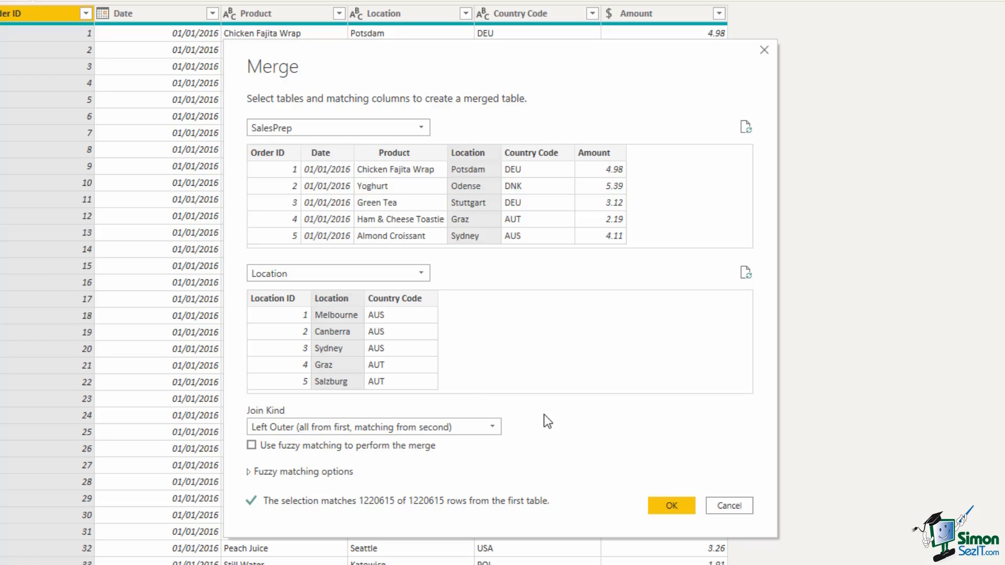
{"action": "left_click", "coordinate": [498, 426]}
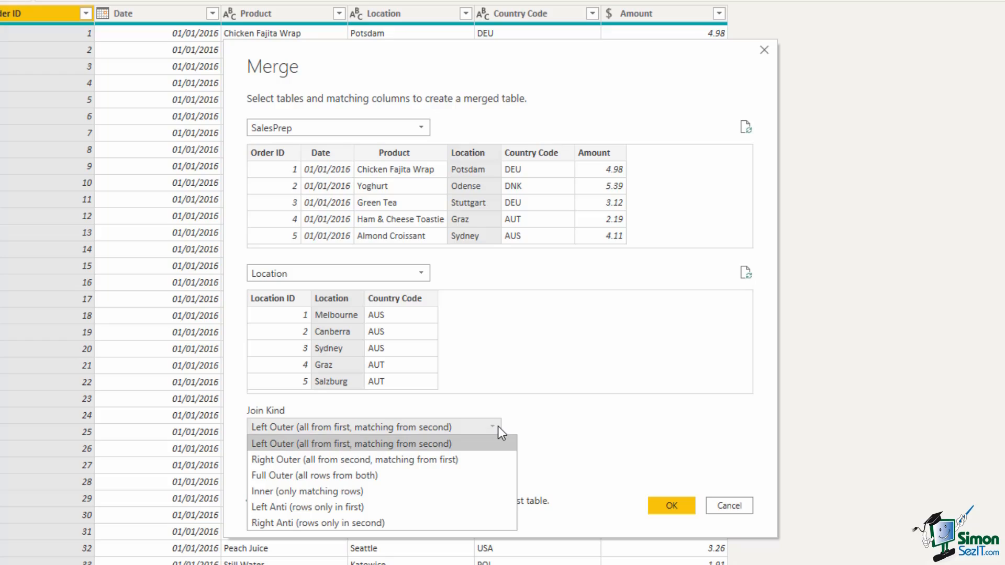
{"action": "left_click", "coordinate": [497, 426]}
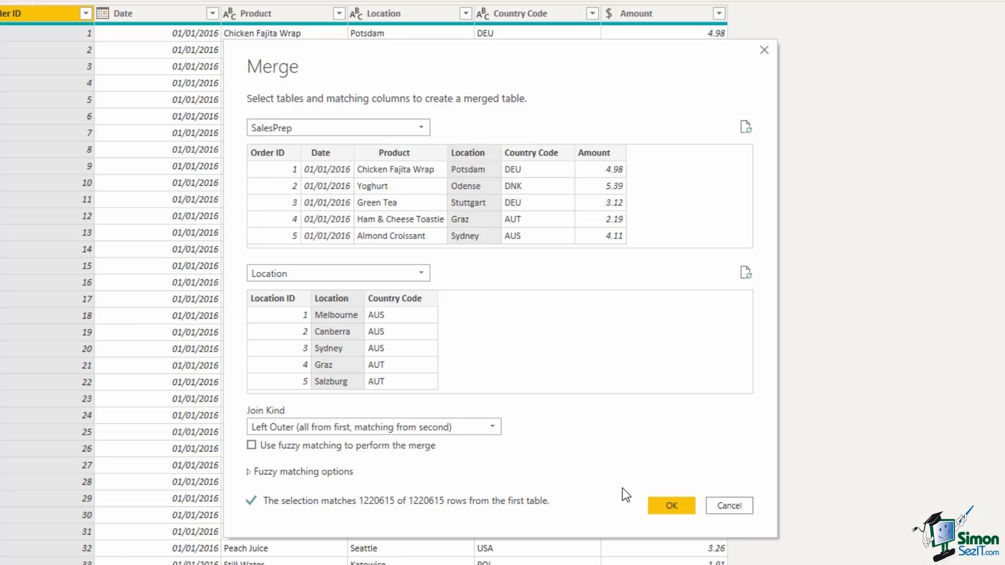
{"action": "left_click", "coordinate": [658, 508]}
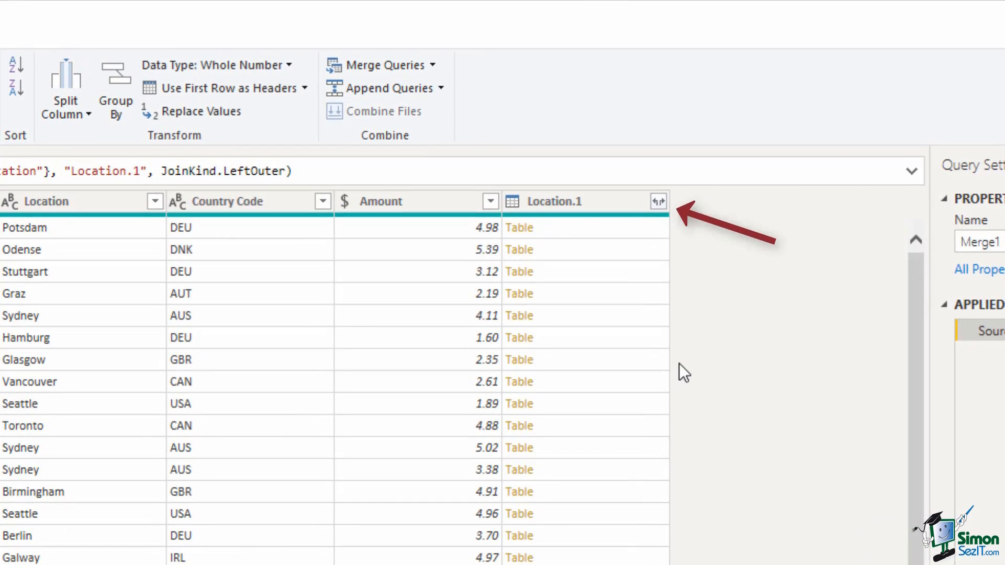
- Expand the merged Location.1 column to only Location ID, without using the original column name as prefix
{"action": "left_click", "coordinate": [661, 205]}
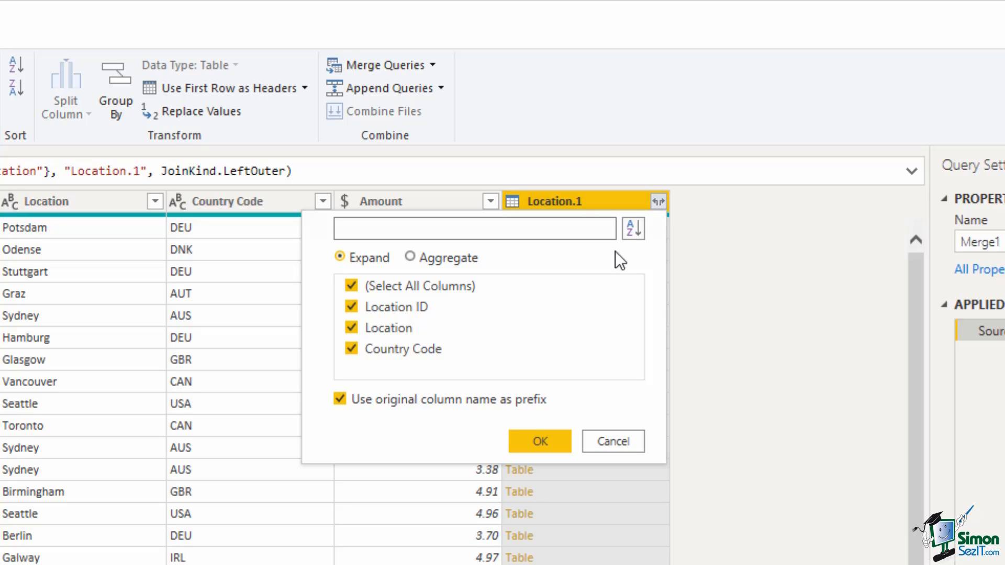
{"action": "left_click", "coordinate": [353, 327]}
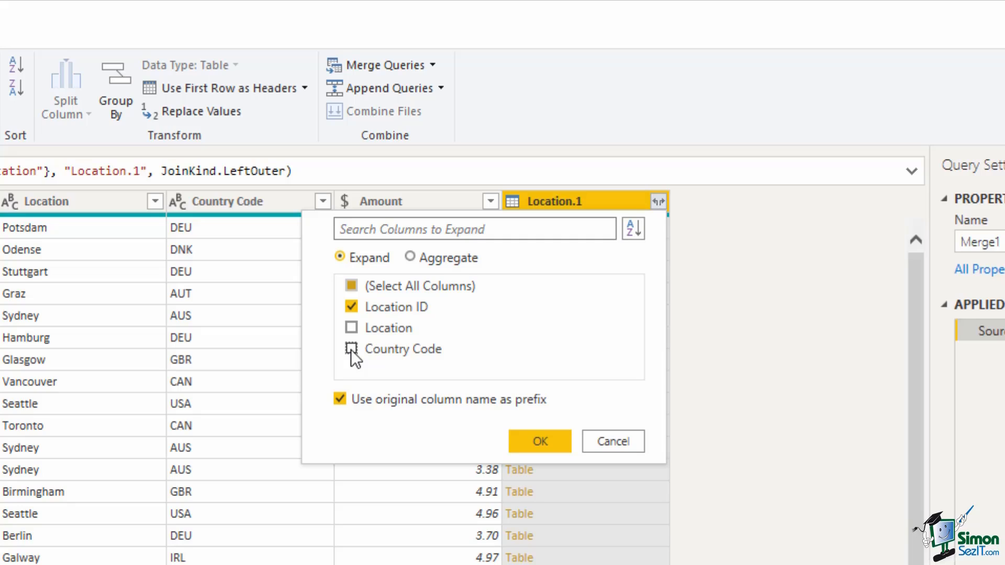
{"action": "left_click", "coordinate": [339, 399]}
{"action": "left_click", "coordinate": [540, 441]}
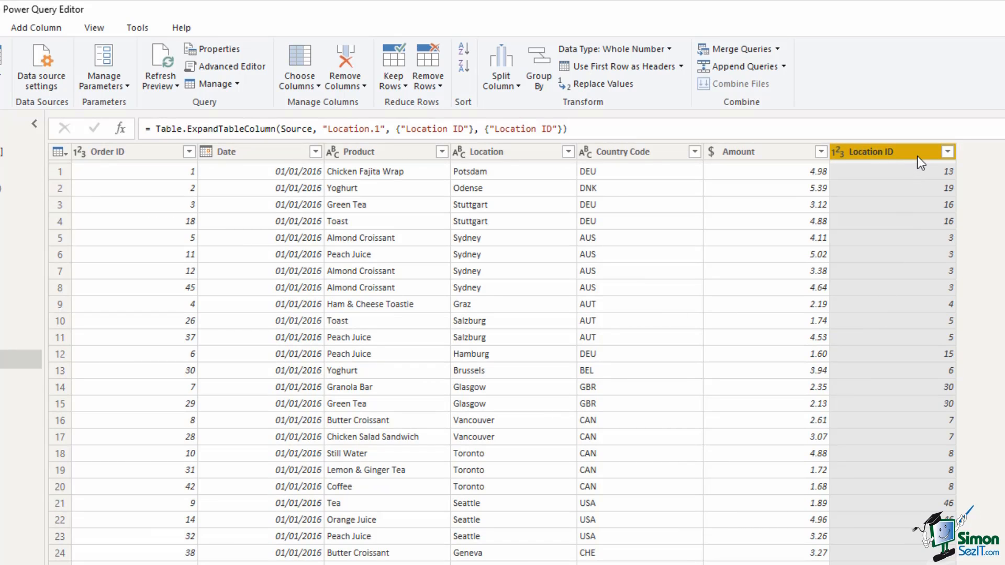
- Move the Location ID column to directly after Product, and remove the Location and Country Code columns
{"action": "left_click_drag", "start_coordinate": [913, 156], "coordinate": [534, 181]}
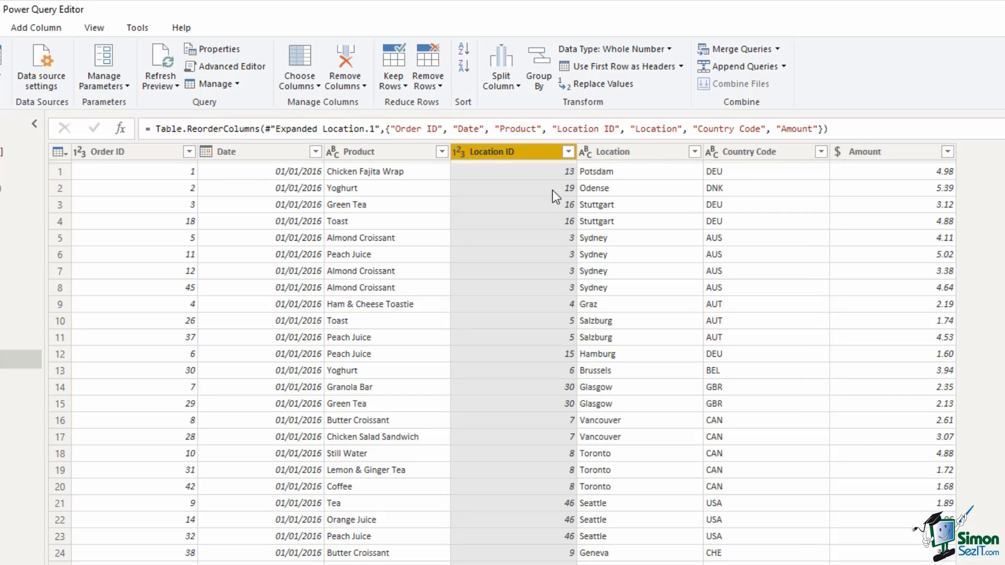
{"action": "left_click", "coordinate": [655, 153]}
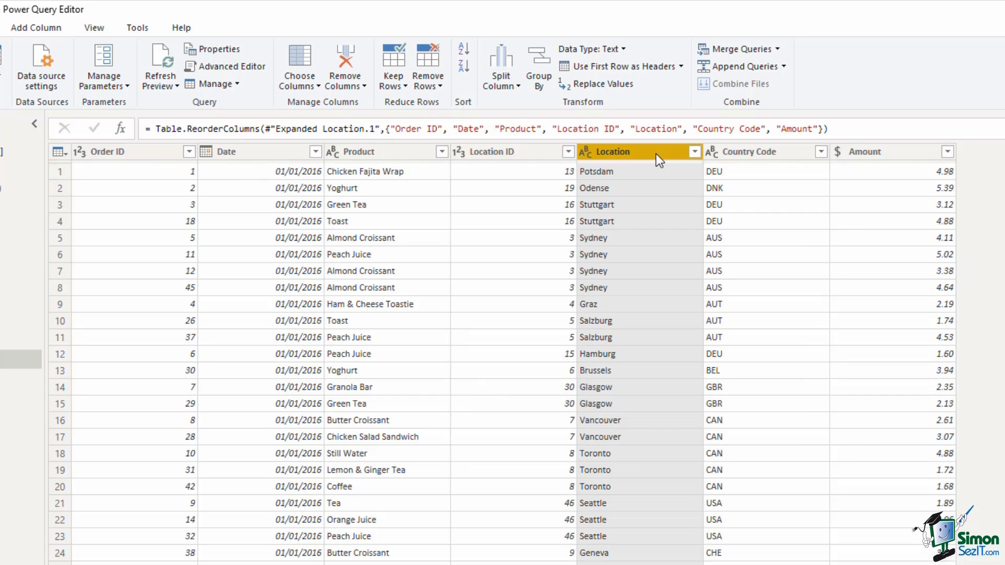
{"action": "left_click", "coordinate": [787, 153], "text": "ctrl"}
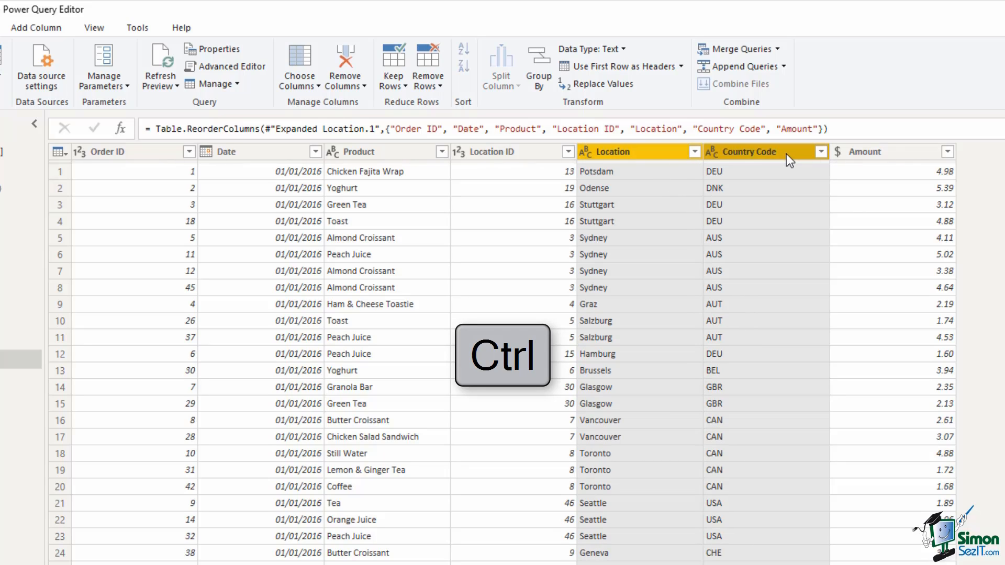
{"action": "right_click", "coordinate": [787, 154]}
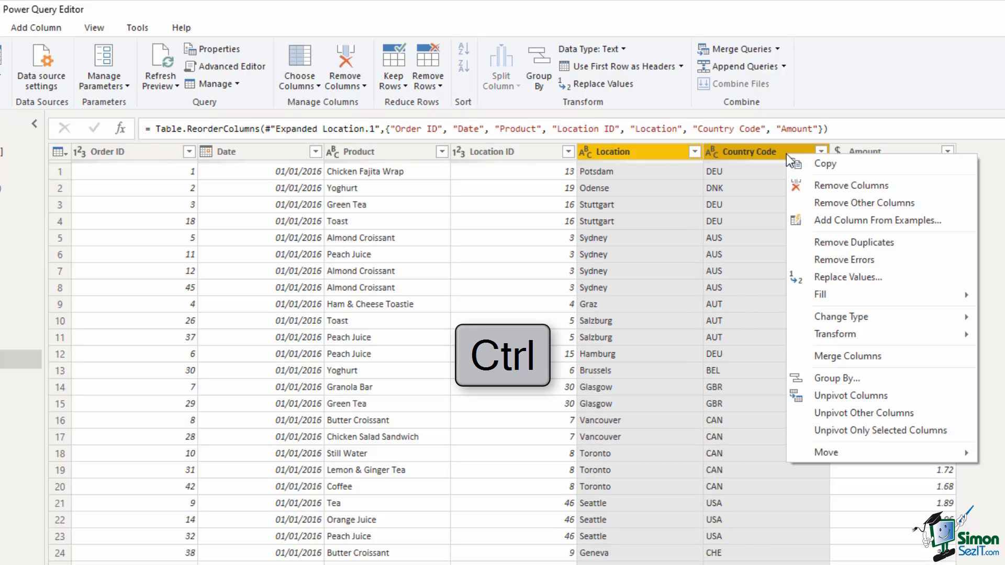
{"action": "left_click", "coordinate": [819, 186]}
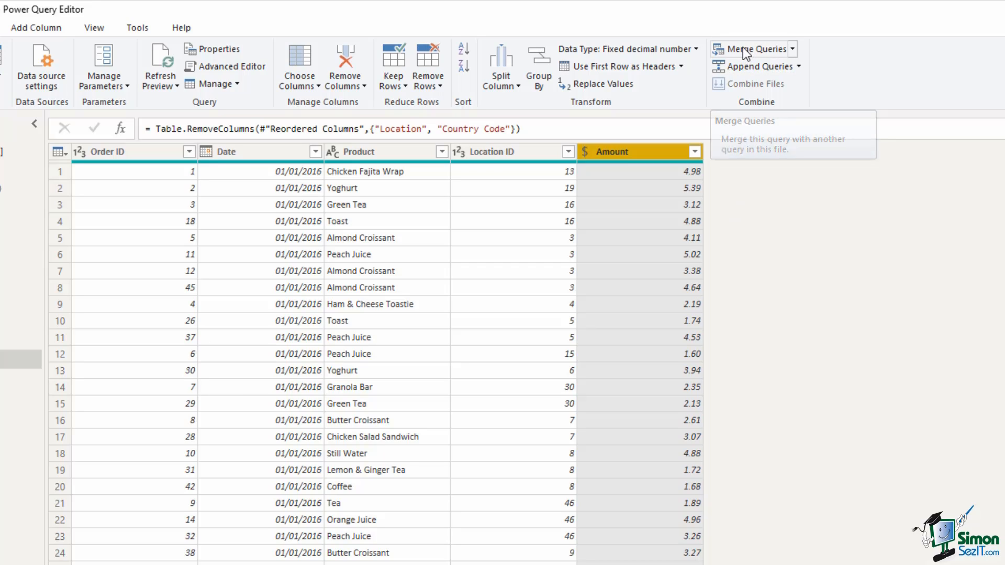
- Merge the Products query into the current Merge1 query, matching on the Product columns with a Left Outer join
{"action": "left_click", "coordinate": [748, 51]}
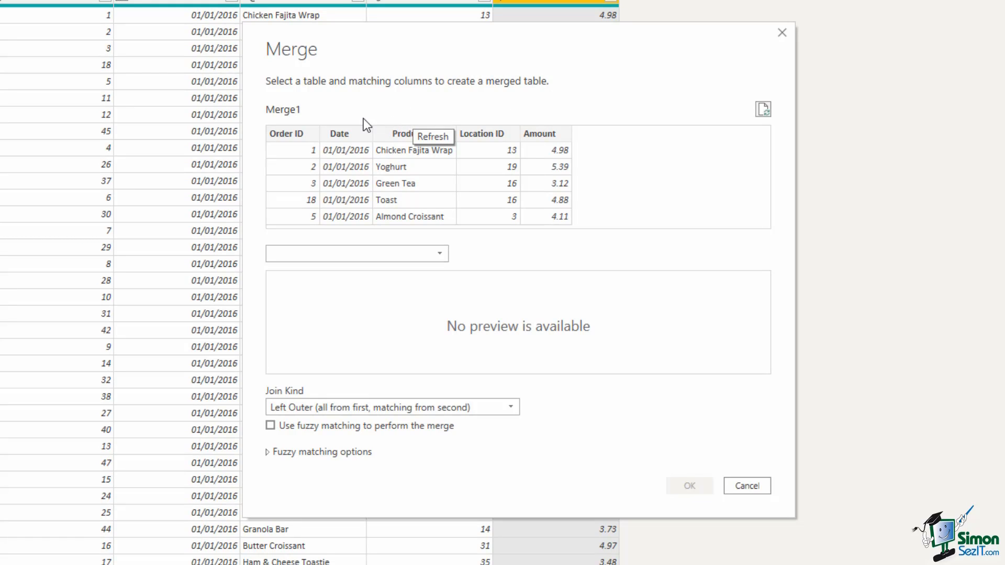
{"action": "left_click", "coordinate": [437, 255]}
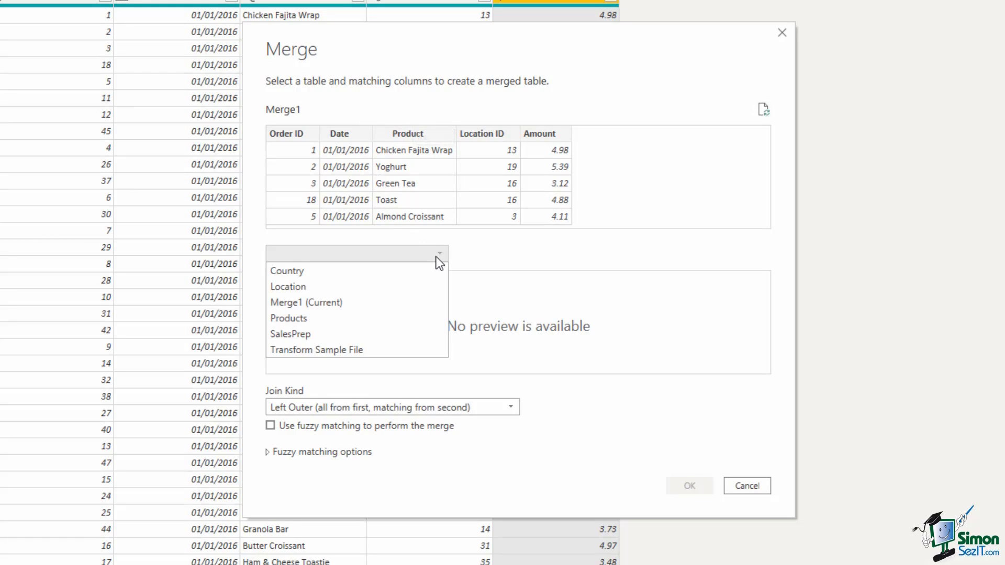
{"action": "left_click", "coordinate": [366, 320]}
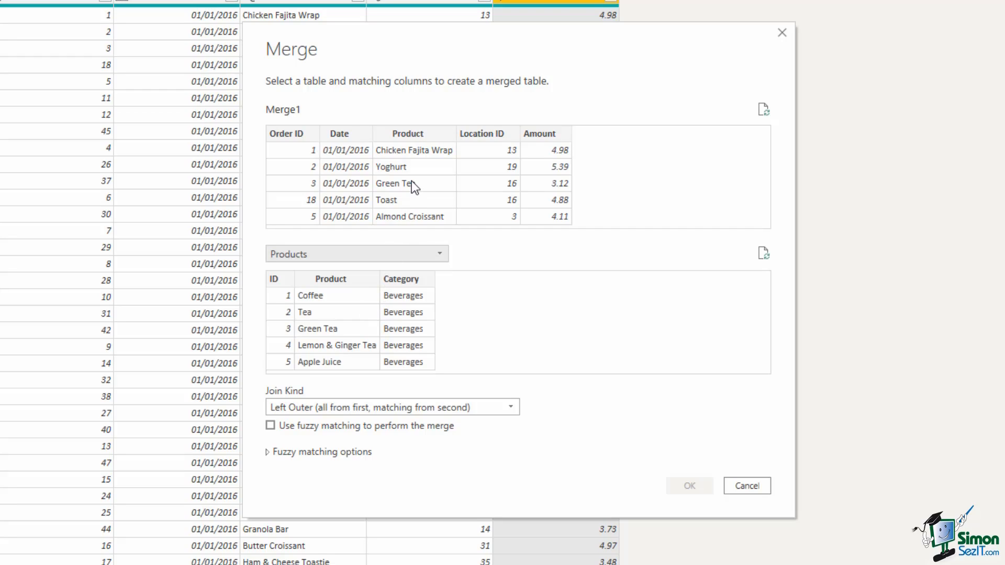
{"action": "left_click", "coordinate": [417, 135]}
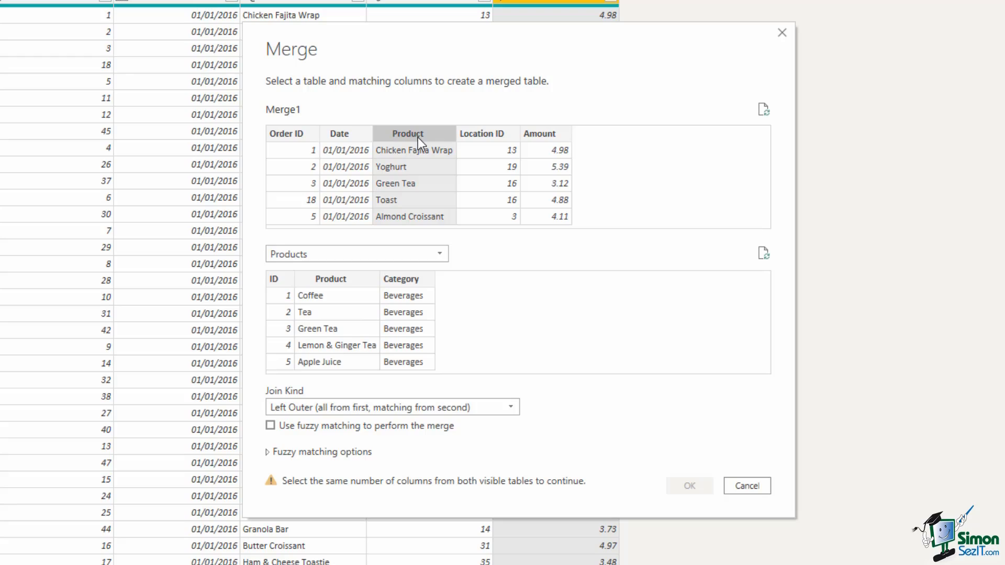
{"action": "left_click", "coordinate": [350, 278]}
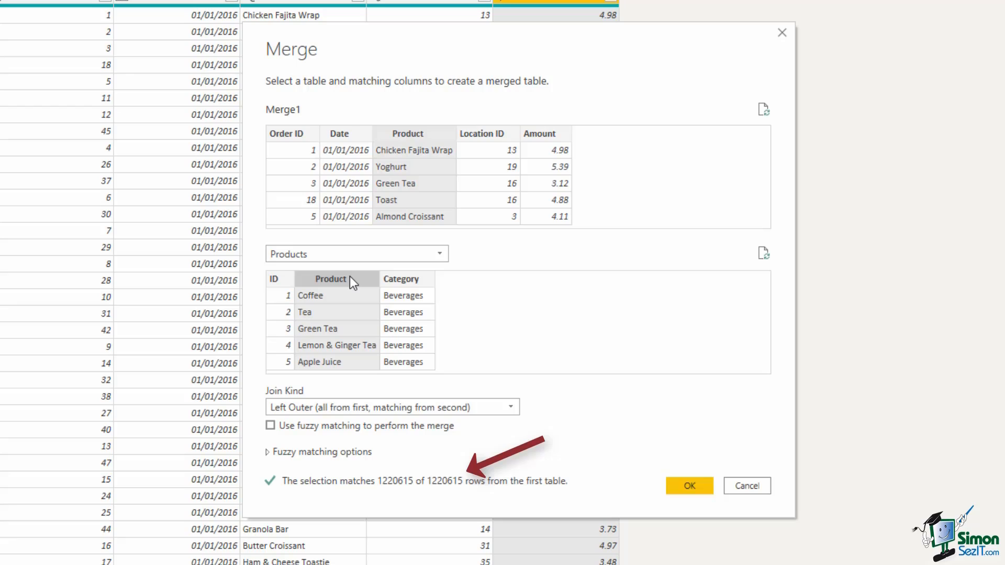
{"action": "left_click", "coordinate": [674, 486]}
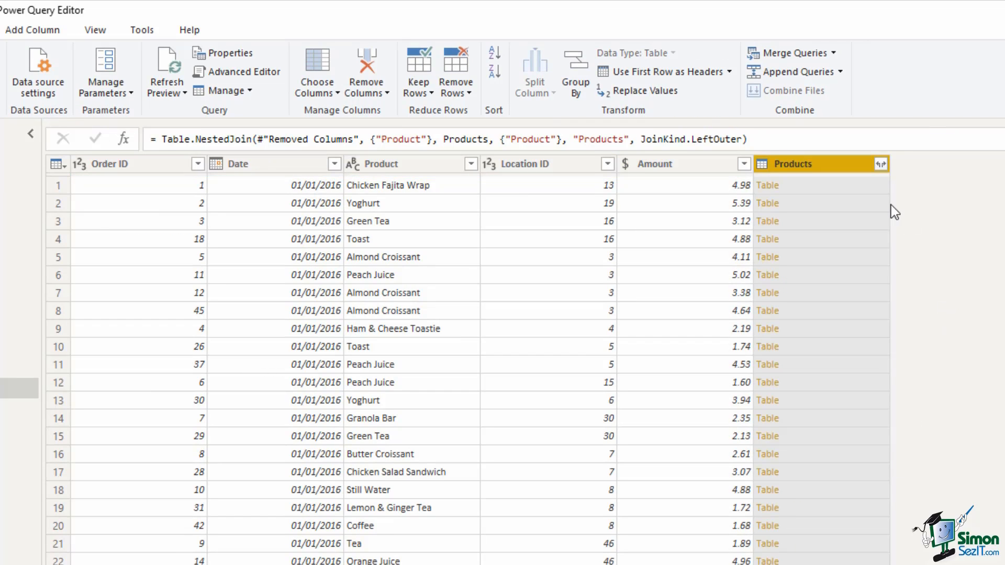
- Expand the merged Products column to only the ID column, leaving out Product and Category
{"action": "left_click", "coordinate": [881, 165]}
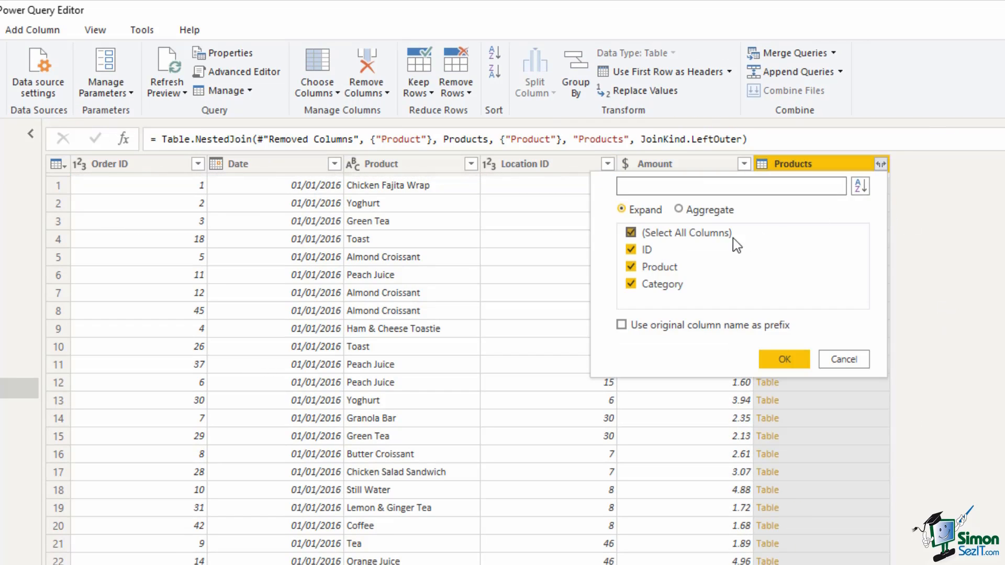
{"action": "left_click", "coordinate": [632, 267]}
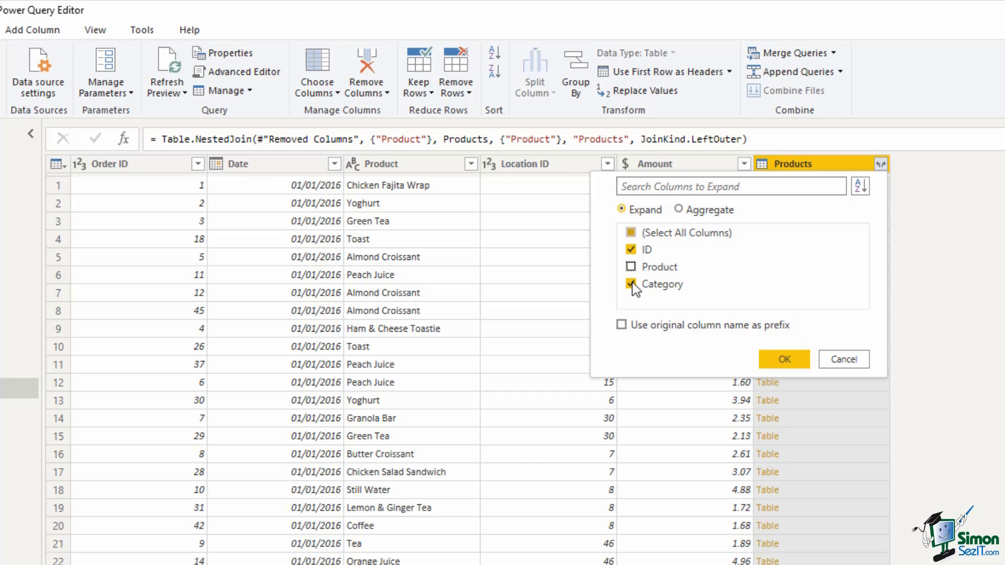
{"action": "left_click", "coordinate": [631, 284]}
{"action": "left_click", "coordinate": [770, 360]}
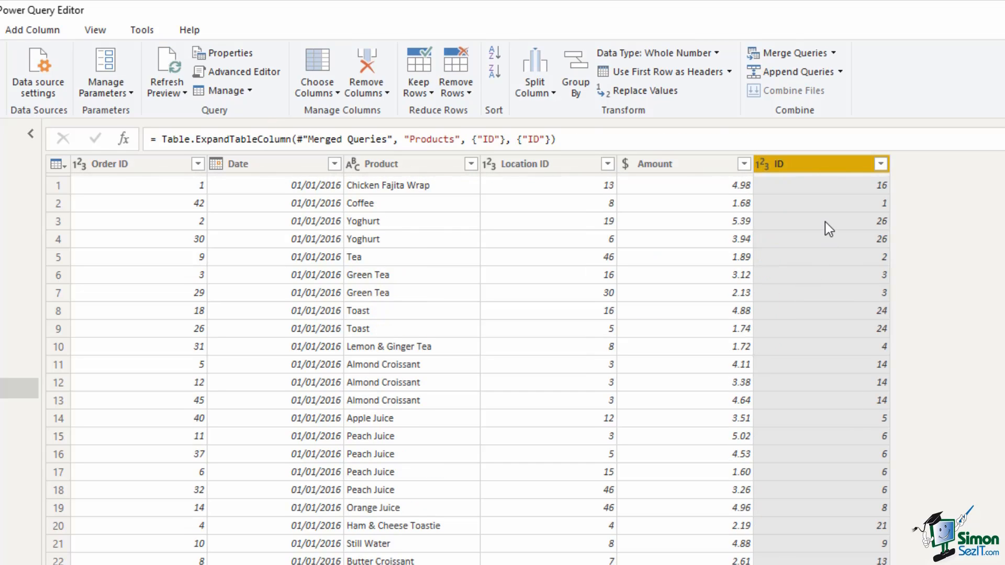
- Move the ID column to directly after Date, and remove the Product column
{"action": "left_click_drag", "start_coordinate": [834, 162], "coordinate": [451, 194]}
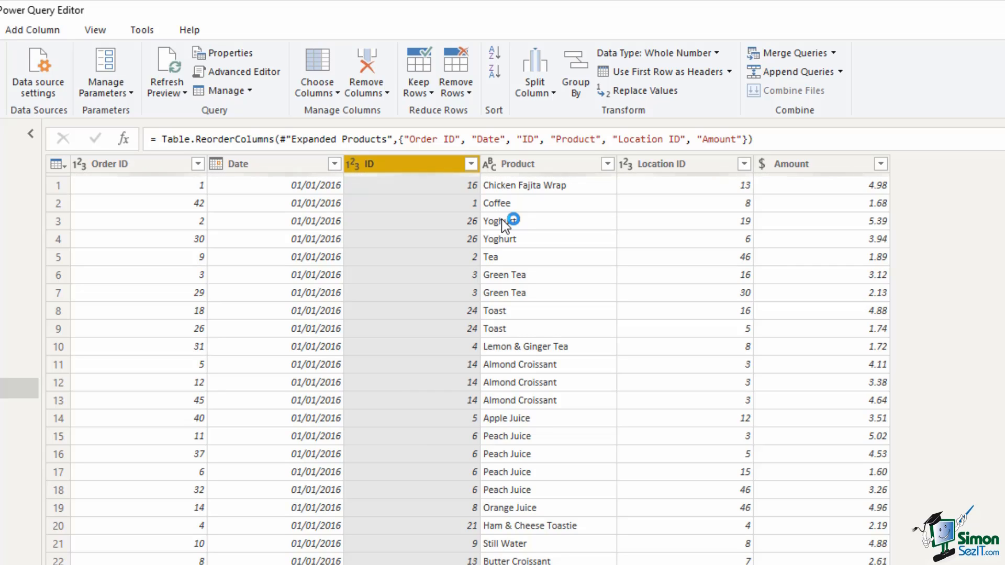
{"action": "right_click", "coordinate": [539, 171]}
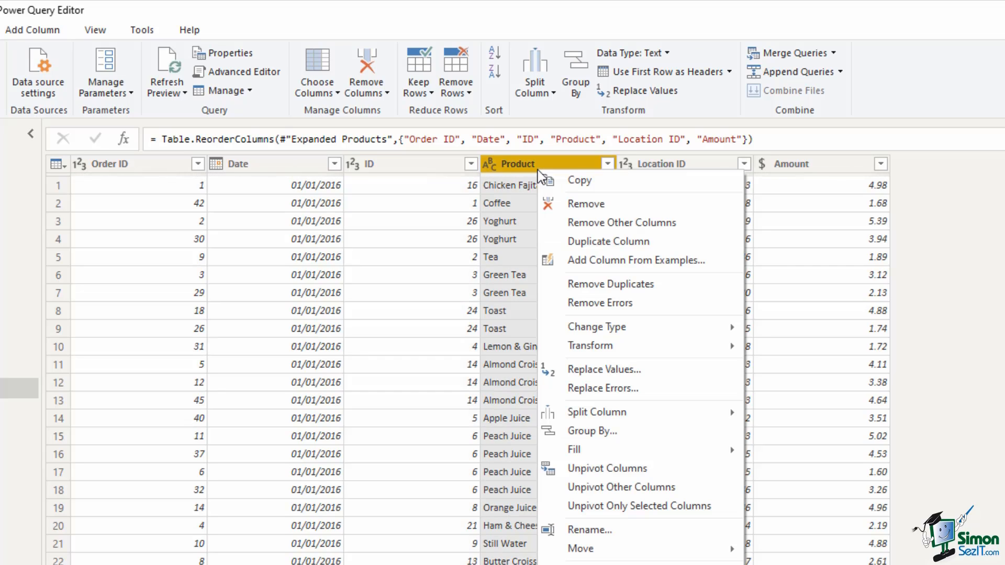
{"action": "left_click", "coordinate": [564, 209]}
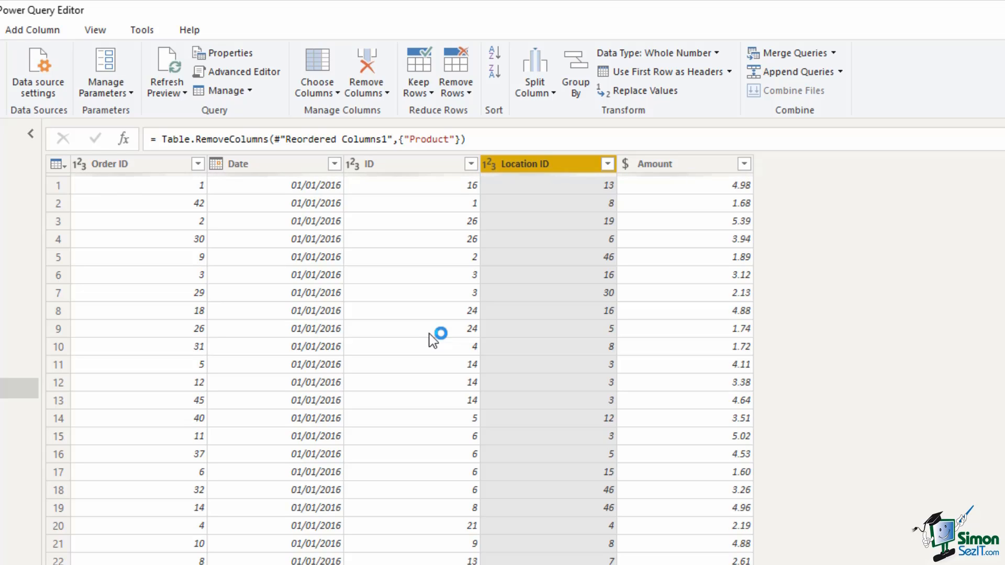
- Rename the ID column to Product ID
{"action": "double_click", "coordinate": [389, 166]}
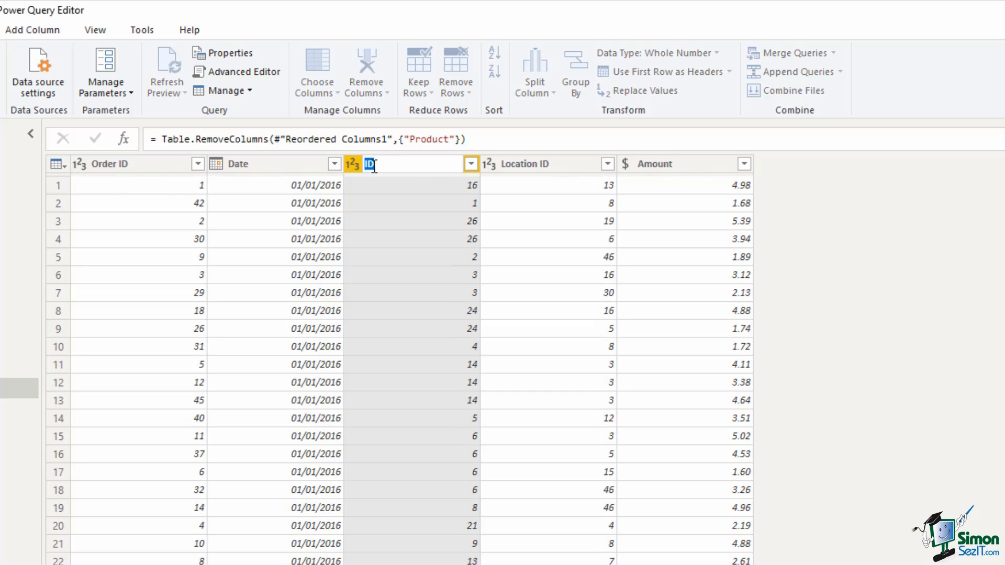
{"action": "left_click", "coordinate": [367, 166]}
{"action": "type", "text": "Product"}
{"action": "key", "text": "Return"}
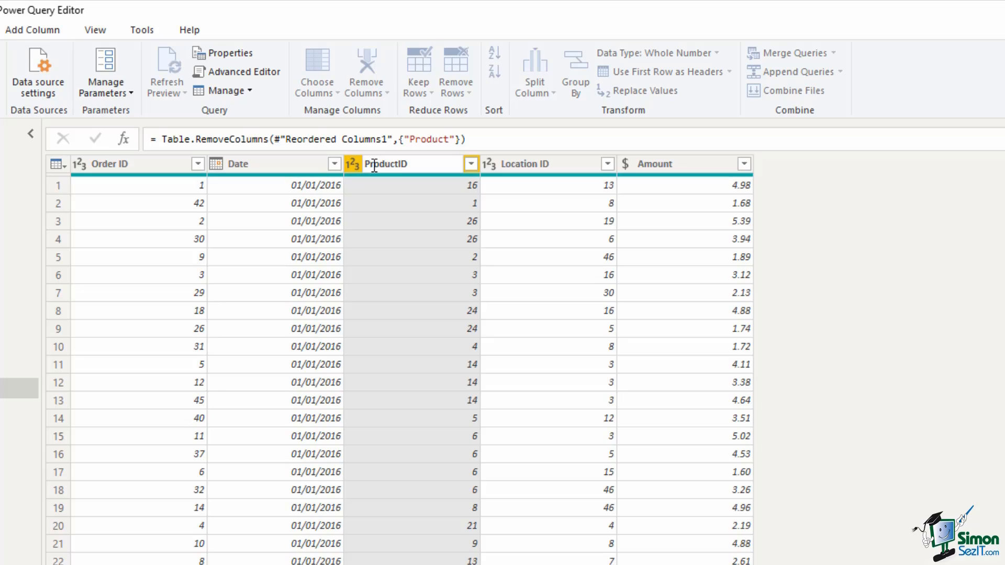
{"action": "key", "text": "Return"}
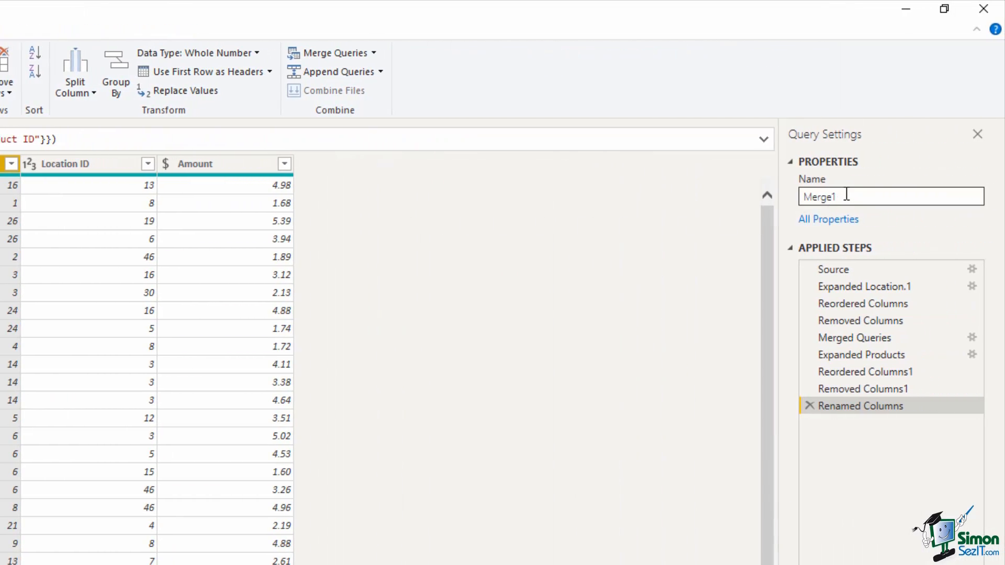
- Rename the Merge1 query to Sales, and apply the query changes to the report
{"action": "left_click_drag", "start_coordinate": [846, 196], "coordinate": [805, 199]}
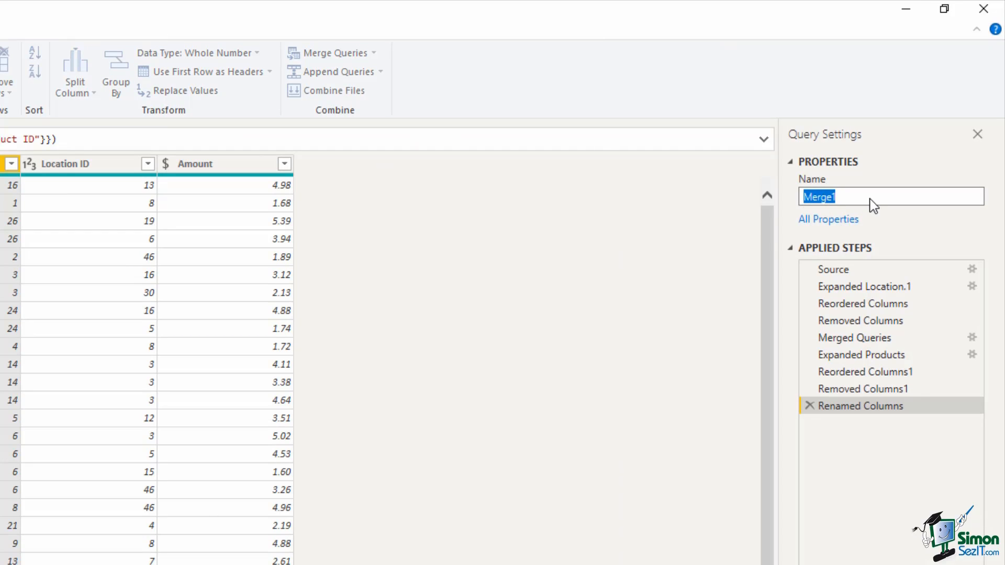
{"action": "type", "text": "Sales"}
{"action": "key", "text": "Return"}
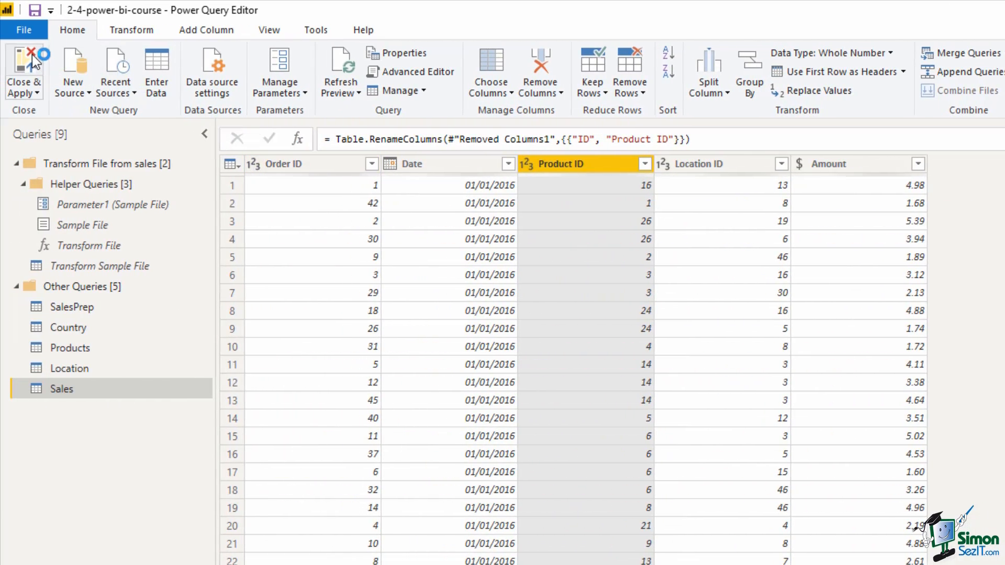
{"action": "left_click", "coordinate": [32, 54]}
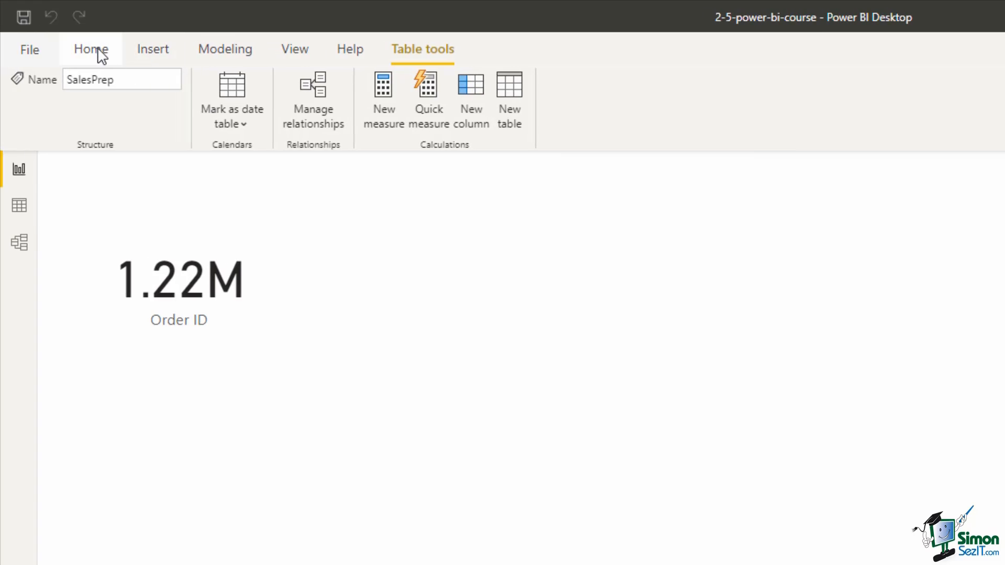
- Reopen the query editor, disable loading for the SalesPrep query, and apply the change to the report
{"action": "left_click", "coordinate": [87, 48]}
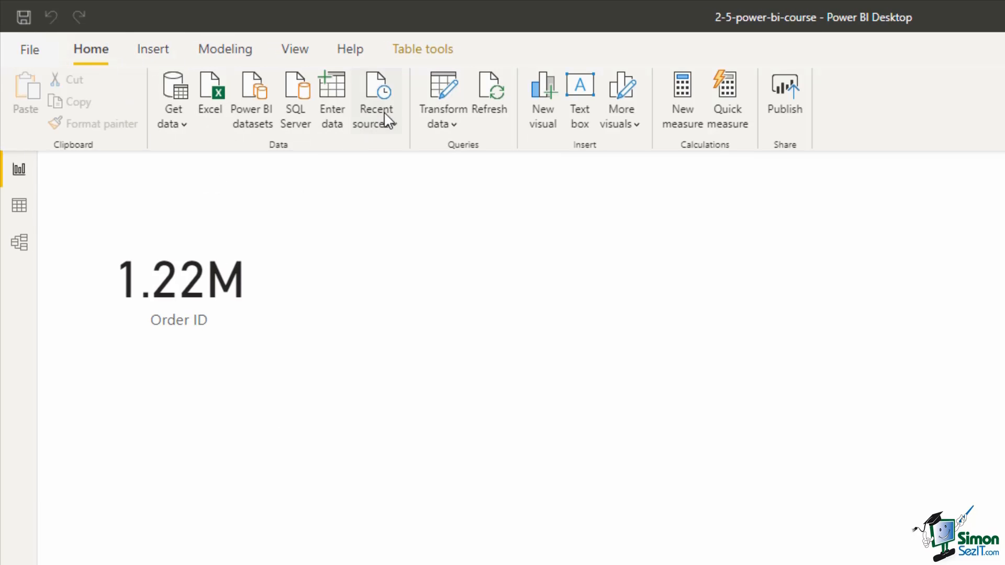
{"action": "left_click", "coordinate": [444, 85]}
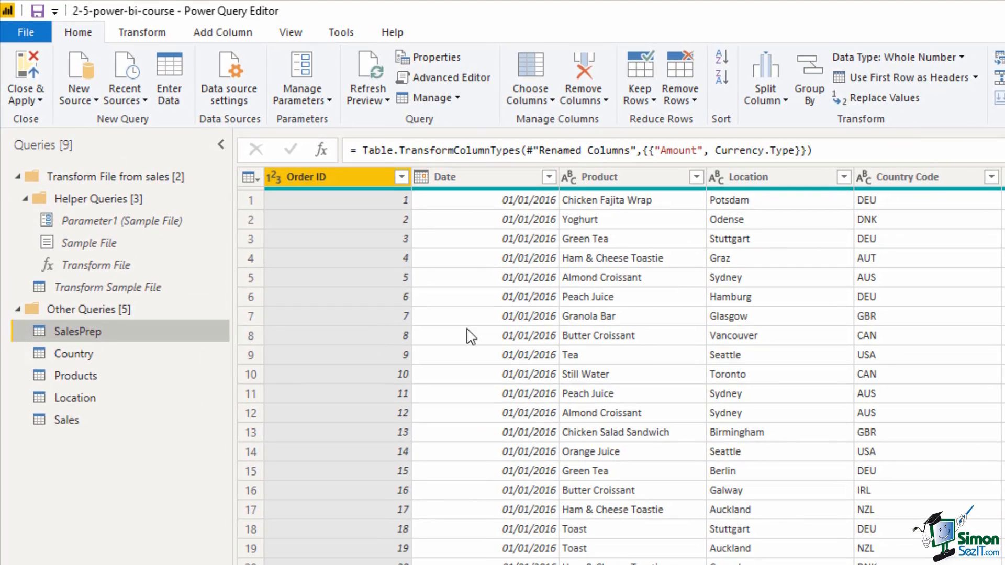
{"action": "right_click", "coordinate": [102, 331]}
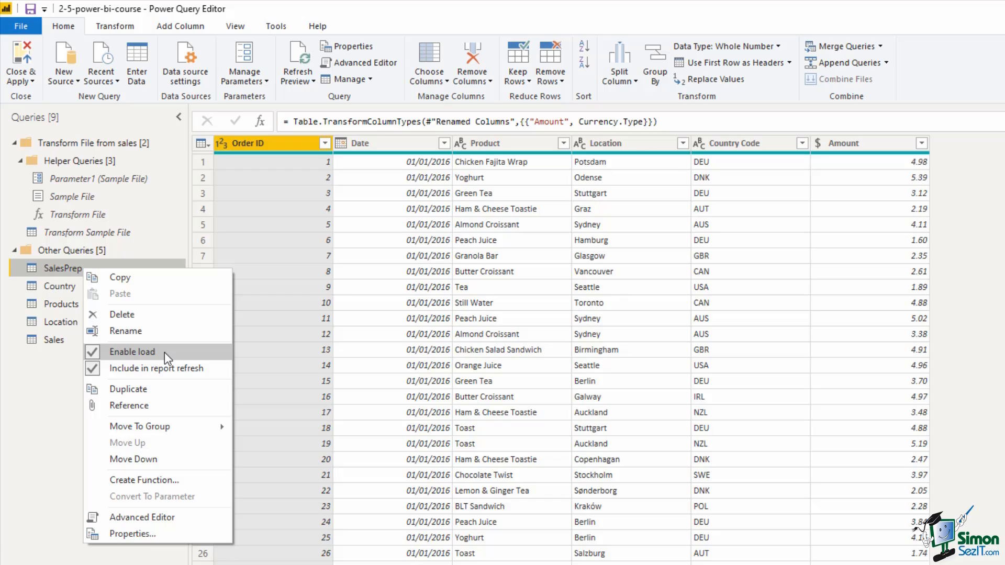
{"action": "left_click", "coordinate": [164, 353]}
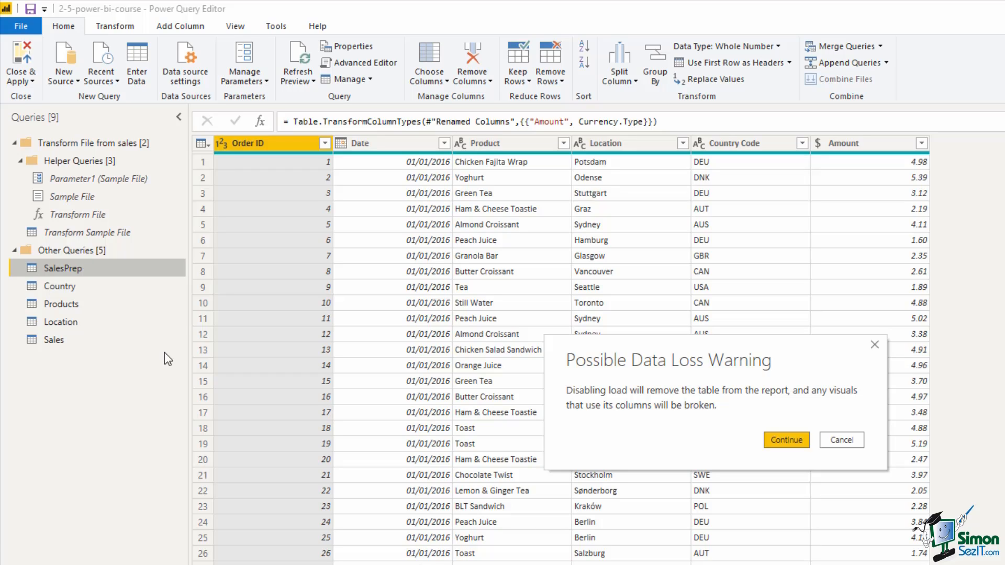
{"action": "left_click", "coordinate": [774, 445]}
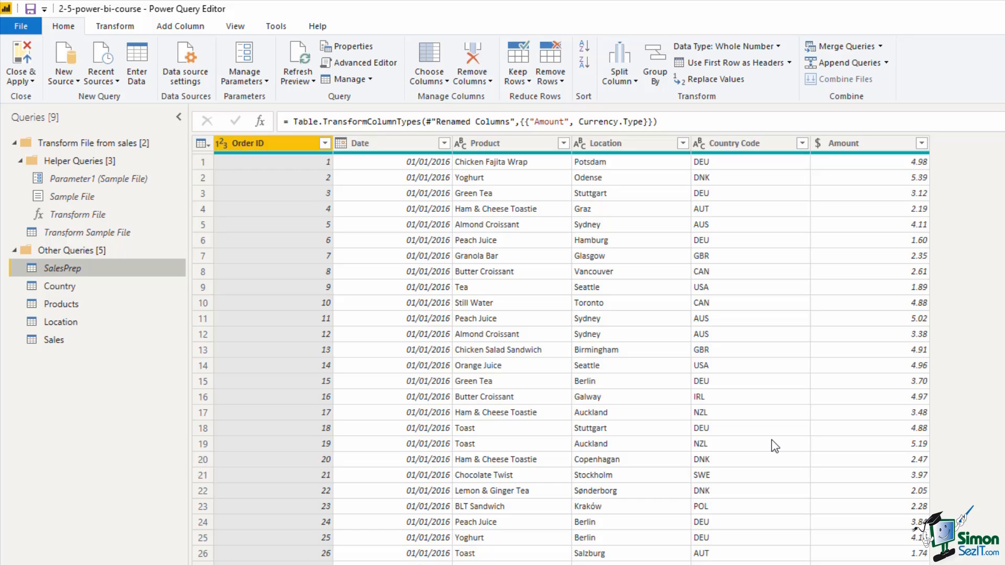
{"action": "left_click", "coordinate": [21, 57]}
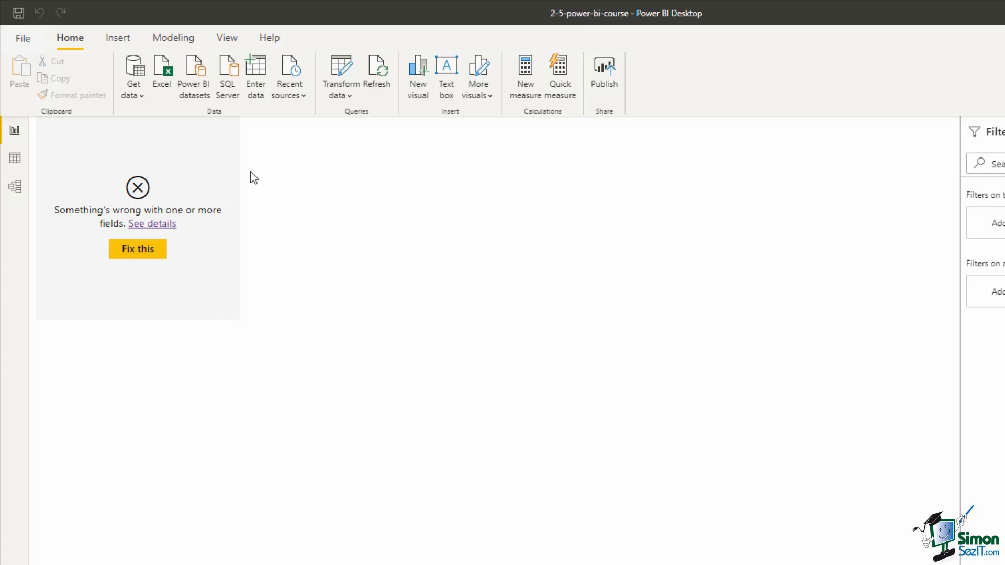
- Replace the broken field in the card visual with Order ID from the Sales table, and delete the card
{"action": "left_click", "coordinate": [231, 158]}
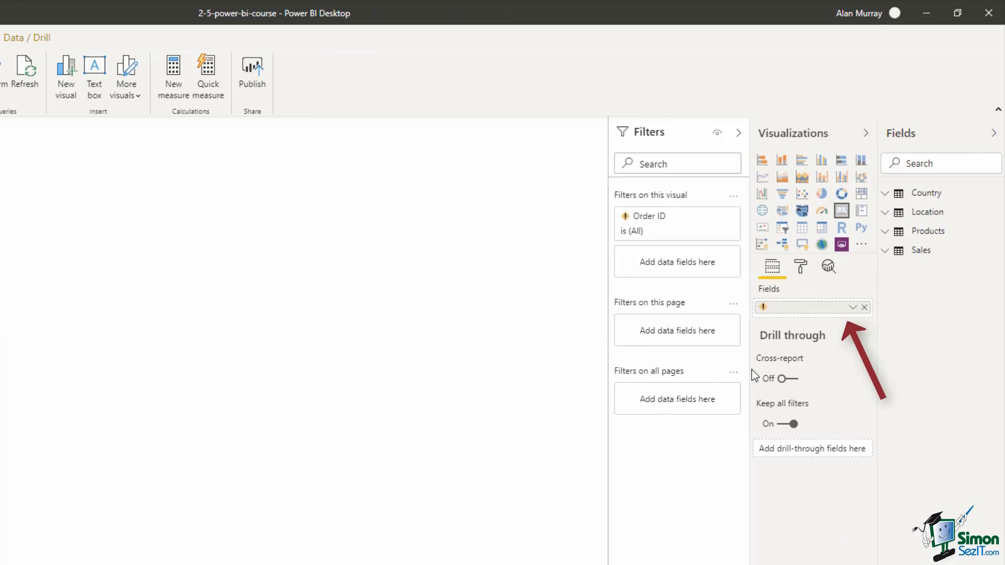
{"action": "left_click", "coordinate": [864, 308]}
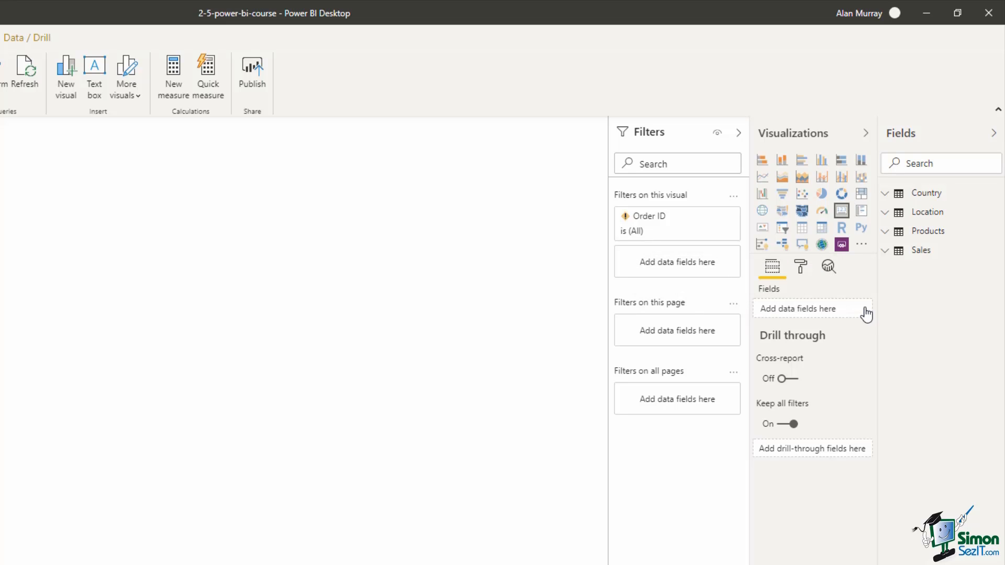
{"action": "left_click", "coordinate": [887, 255]}
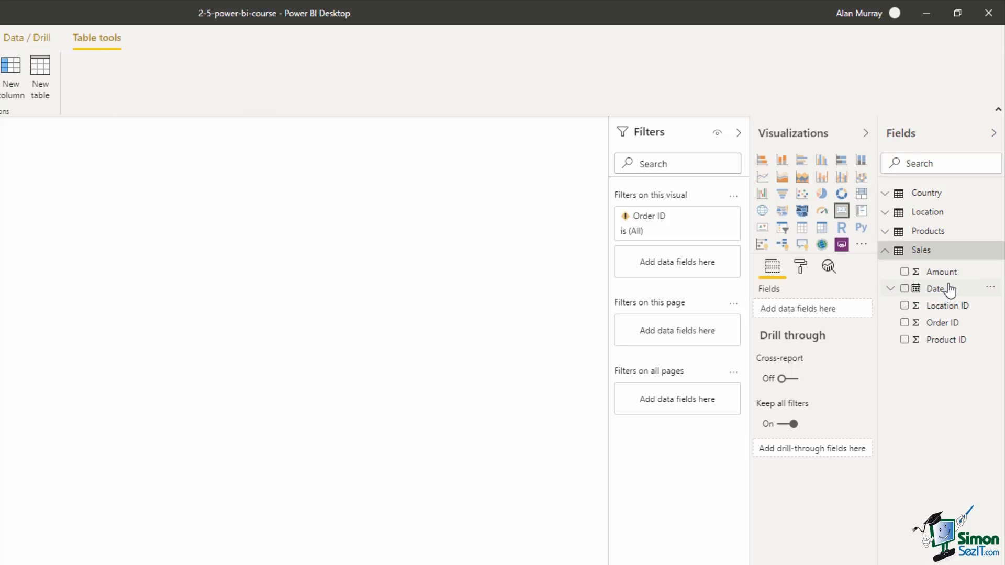
{"action": "left_click_drag", "start_coordinate": [949, 323], "coordinate": [821, 314]}
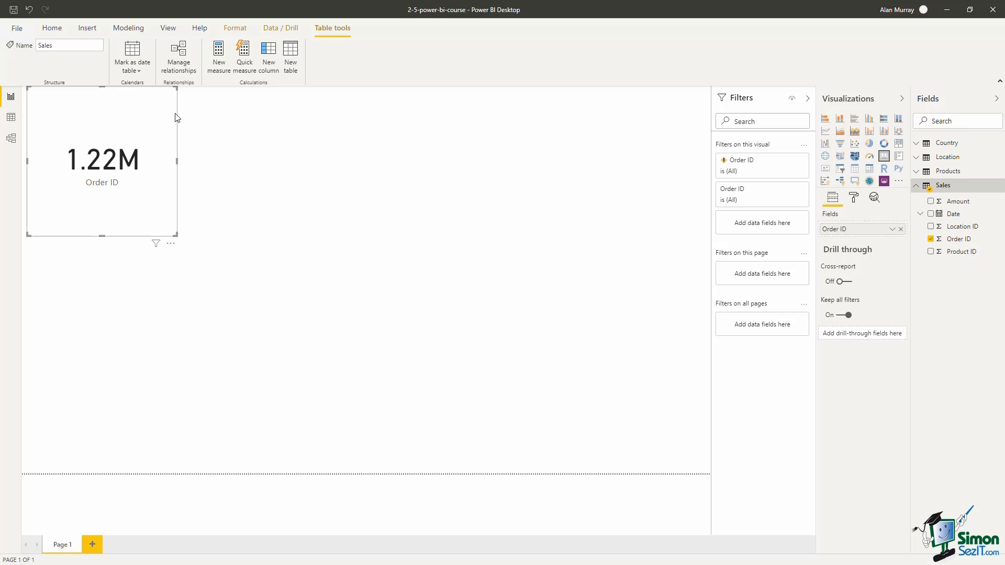
{"action": "key", "text": "Delete"}
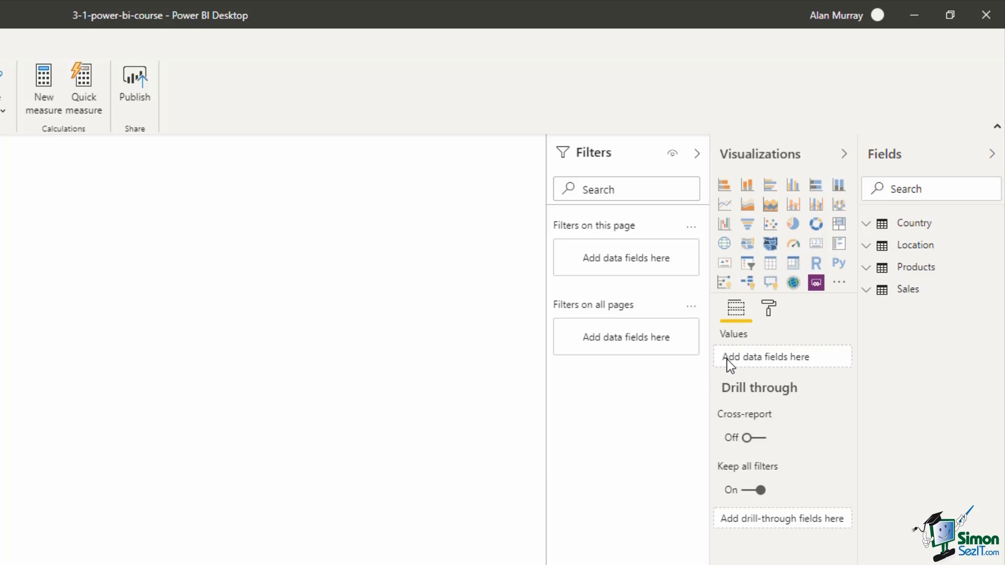
- Add a table visual showing Category from Products and Amount from Sales
{"action": "left_click", "coordinate": [774, 268]}
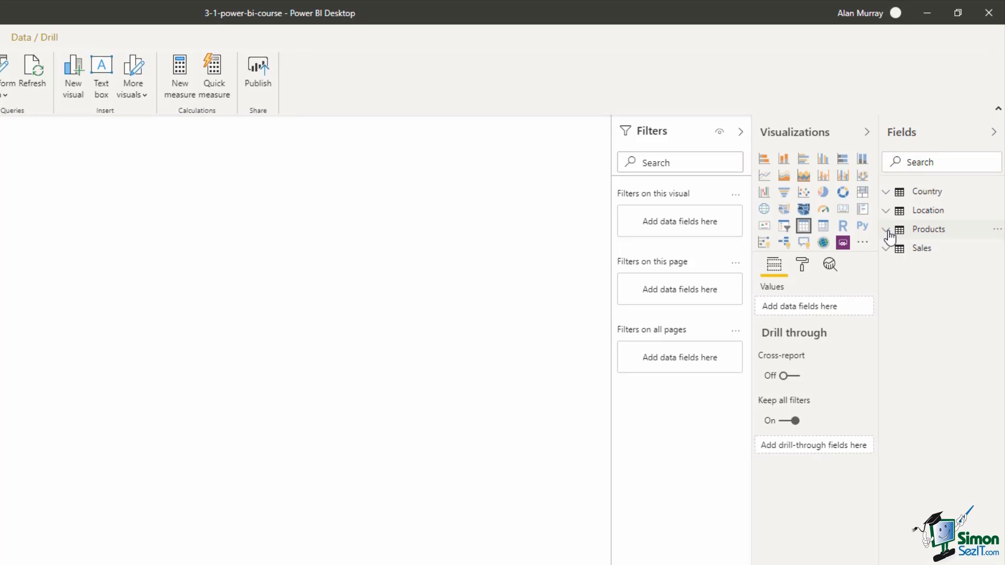
{"action": "left_click", "coordinate": [889, 230]}
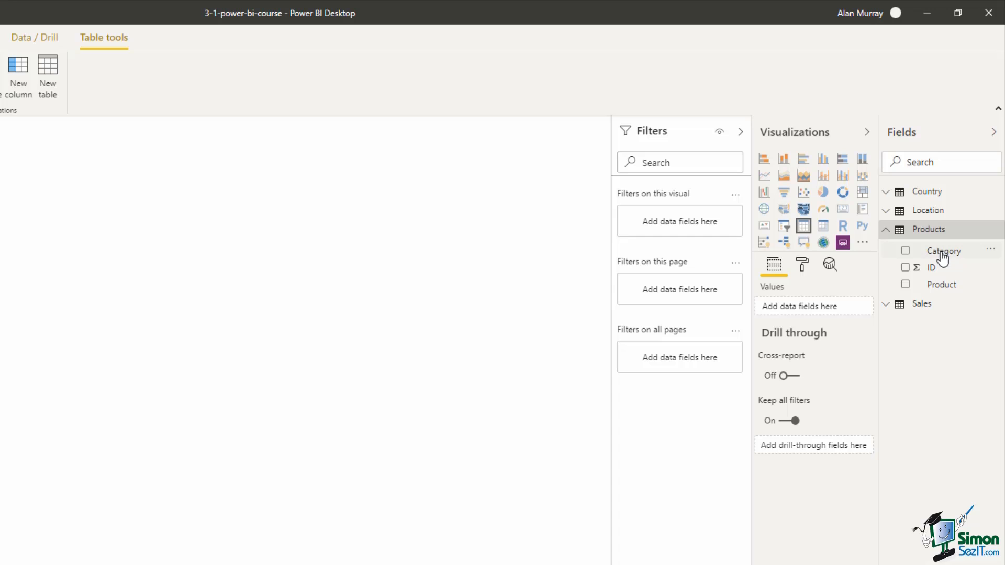
{"action": "left_click_drag", "start_coordinate": [943, 261], "coordinate": [825, 312]}
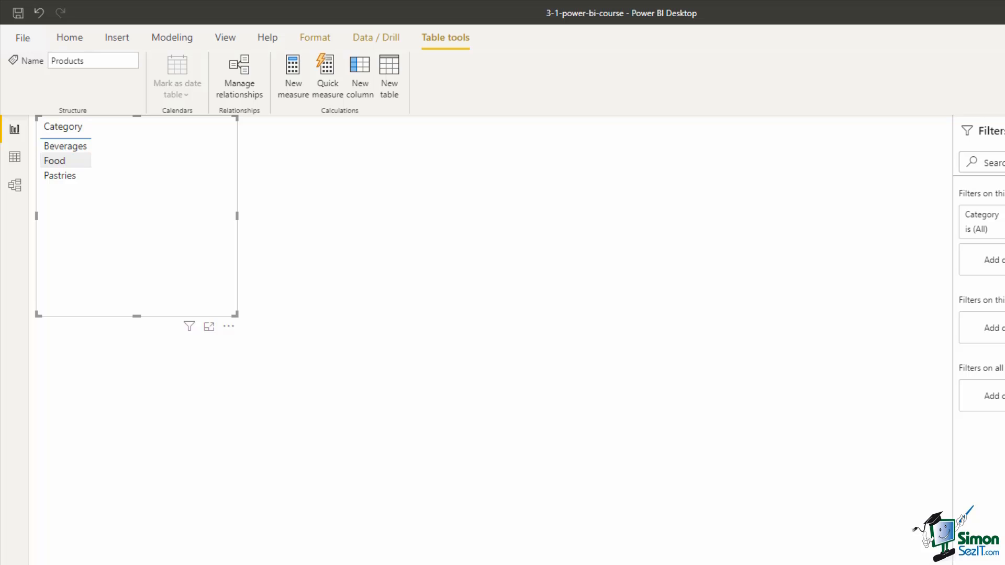
{"action": "left_click", "coordinate": [909, 307]}
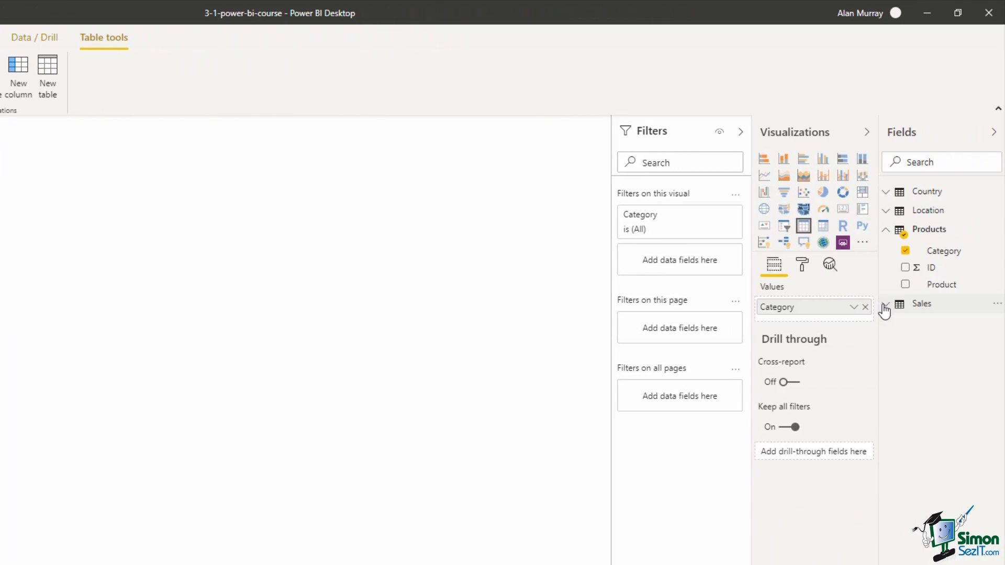
{"action": "left_click", "coordinate": [885, 306]}
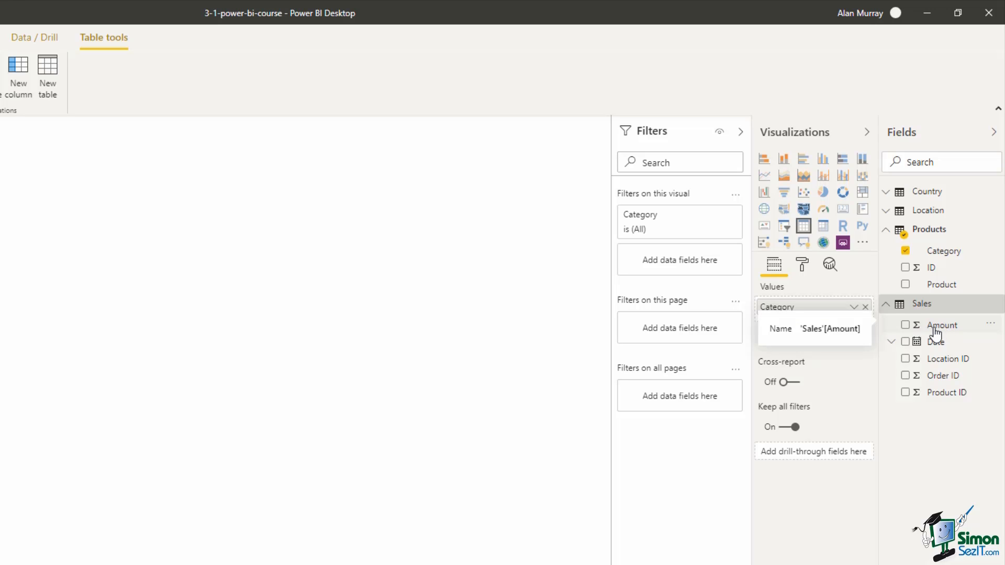
{"action": "left_click_drag", "start_coordinate": [936, 334], "coordinate": [824, 326]}
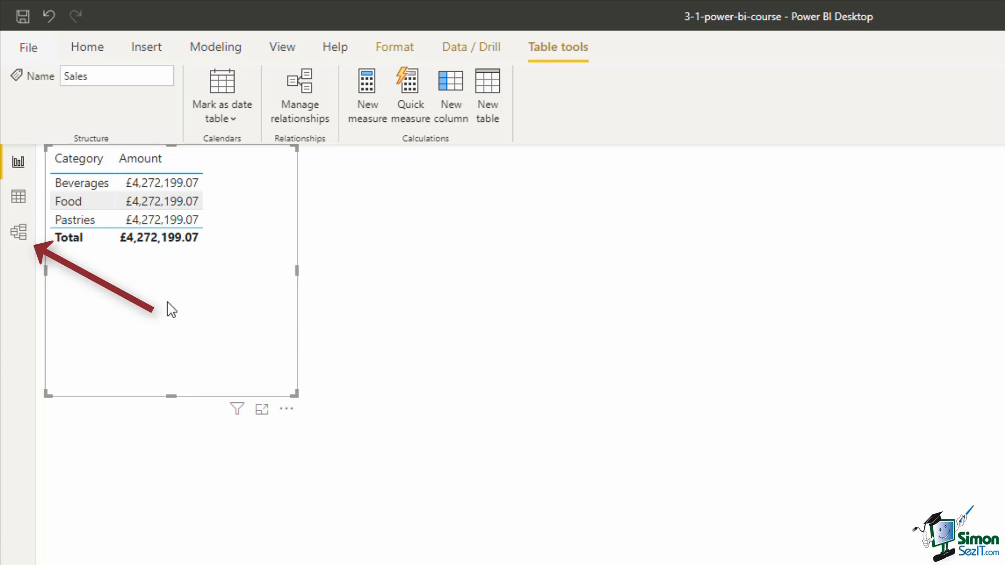
- In the model view, arrange the Country, Products and Location tables in a row with the Sales table below them
{"action": "left_click", "coordinate": [17, 233]}
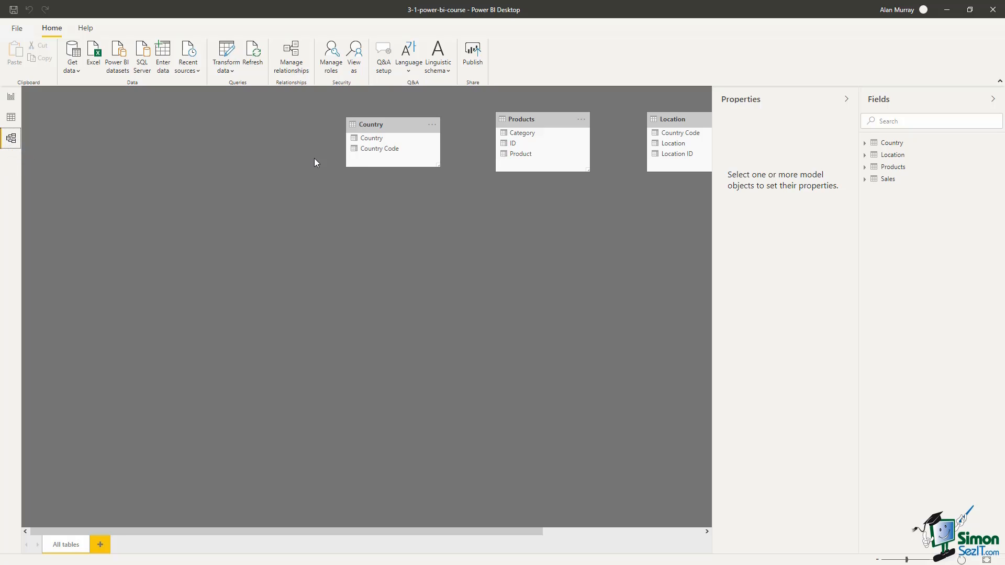
{"action": "left_click_drag", "start_coordinate": [388, 128], "coordinate": [126, 133]}
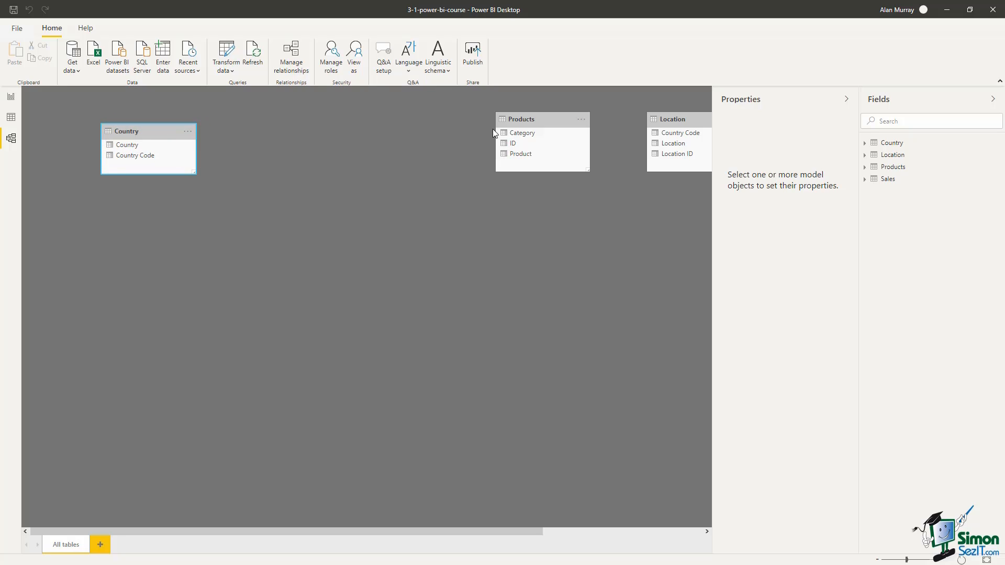
{"action": "left_click_drag", "start_coordinate": [528, 119], "coordinate": [273, 135]}
{"action": "left_click", "coordinate": [680, 121]}
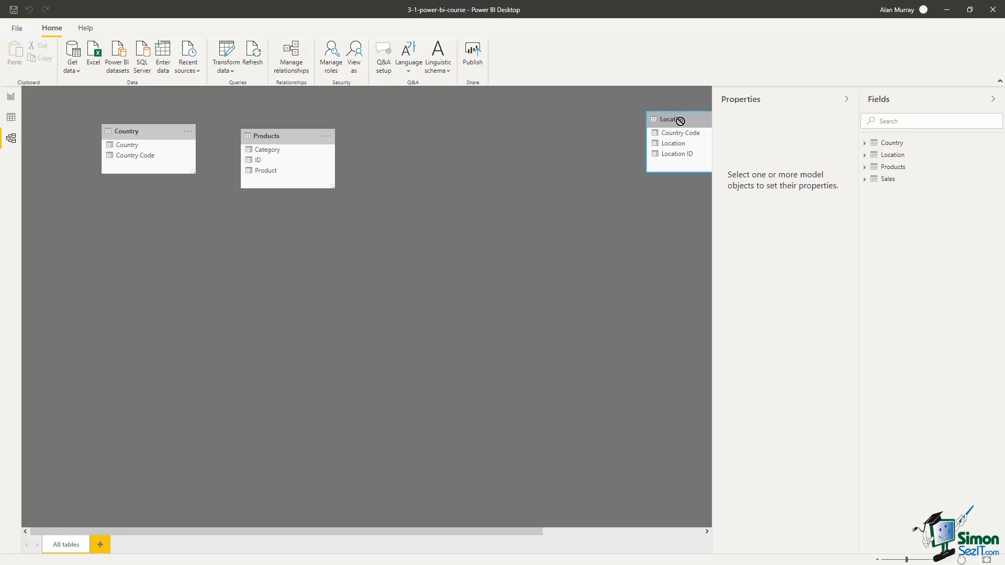
{"action": "left_click_drag", "start_coordinate": [680, 121], "coordinate": [416, 135]}
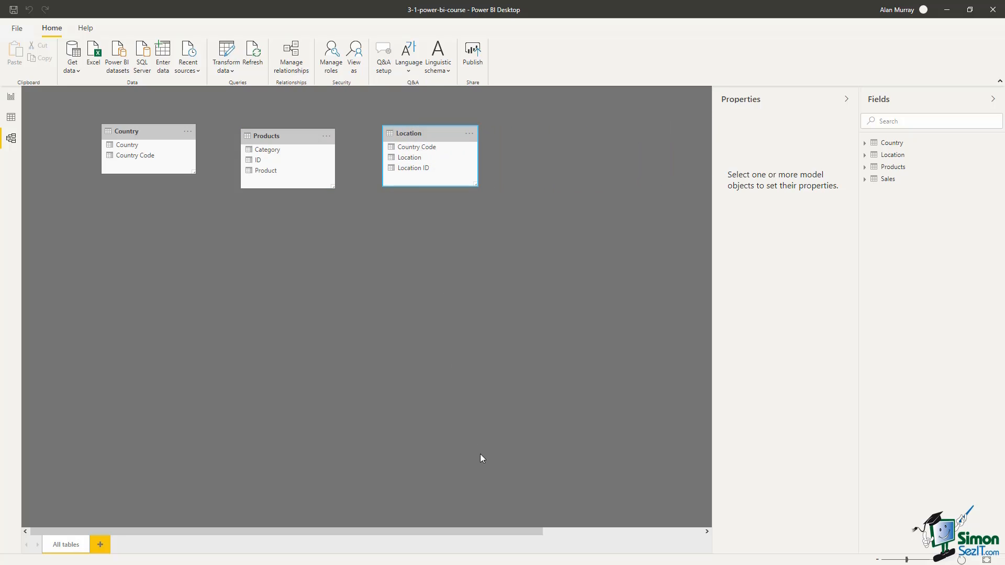
{"action": "left_click_drag", "start_coordinate": [490, 530], "coordinate": [678, 533]}
{"action": "left_click_drag", "start_coordinate": [655, 126], "coordinate": [184, 297]}
{"action": "left_click_drag", "start_coordinate": [470, 533], "coordinate": [298, 532]}
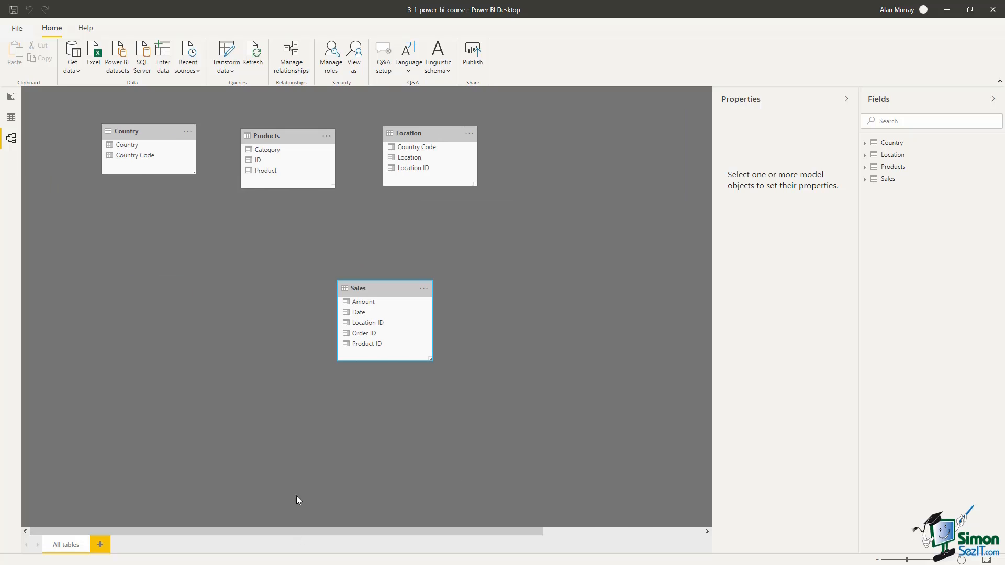
{"action": "left_click_drag", "start_coordinate": [386, 291], "coordinate": [283, 286]}
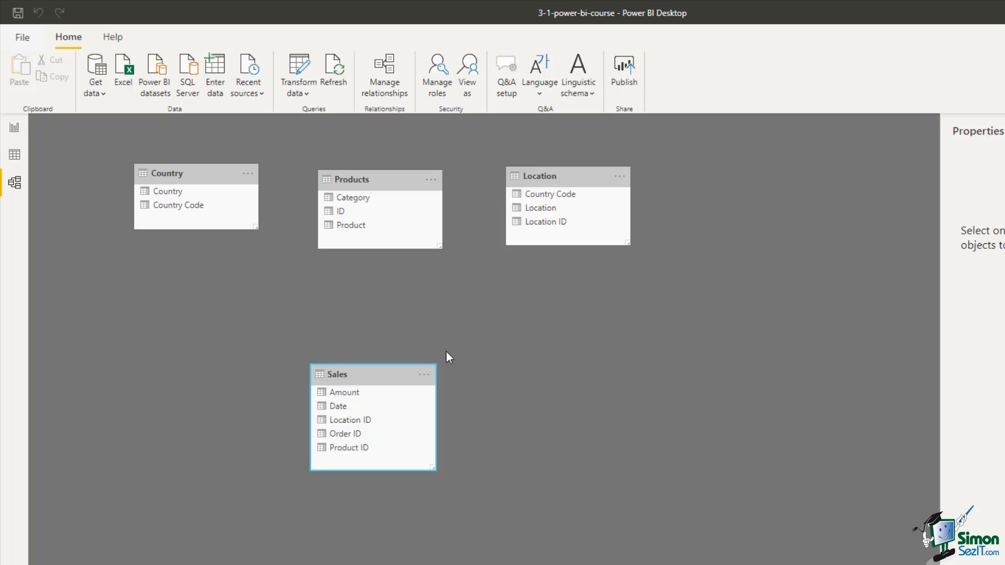
- Reorder the lookup tables in the model diagram so that Location sits between Country and Products
{"action": "left_click_drag", "start_coordinate": [369, 179], "coordinate": [734, 189]}
{"action": "left_click_drag", "start_coordinate": [579, 182], "coordinate": [363, 191]}
{"action": "left_click_drag", "start_coordinate": [208, 178], "coordinate": [177, 174]}
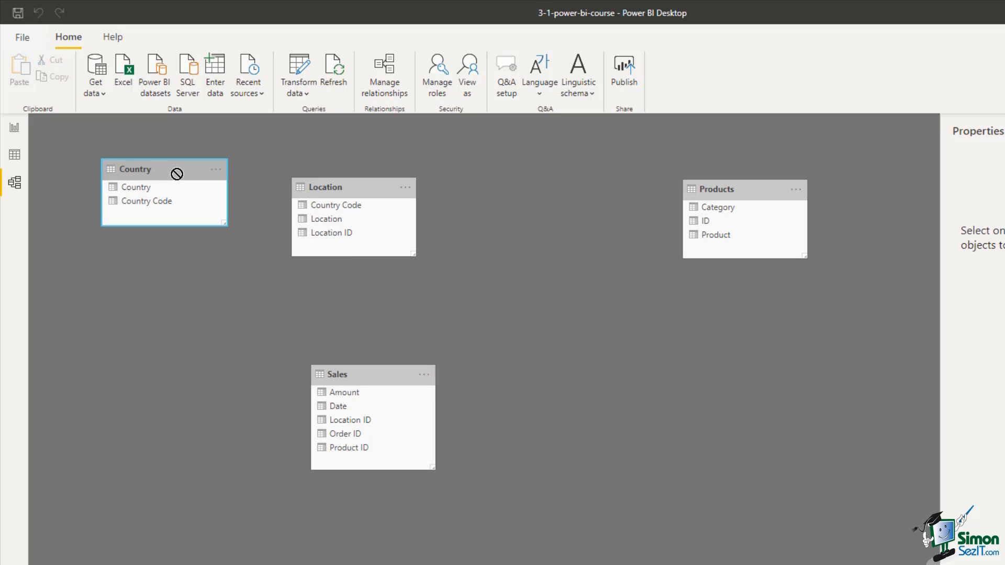
{"action": "left_click_drag", "start_coordinate": [720, 189], "coordinate": [523, 182]}
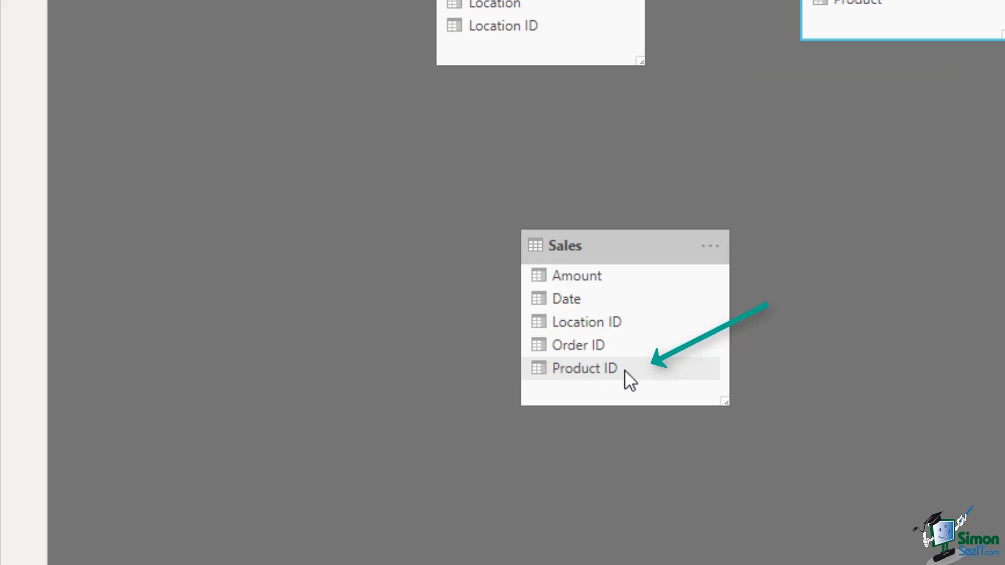
- Create a relationship from Product ID in Sales to ID in Products, and return to the report view
{"action": "left_click_drag", "start_coordinate": [626, 372], "coordinate": [661, 322]}
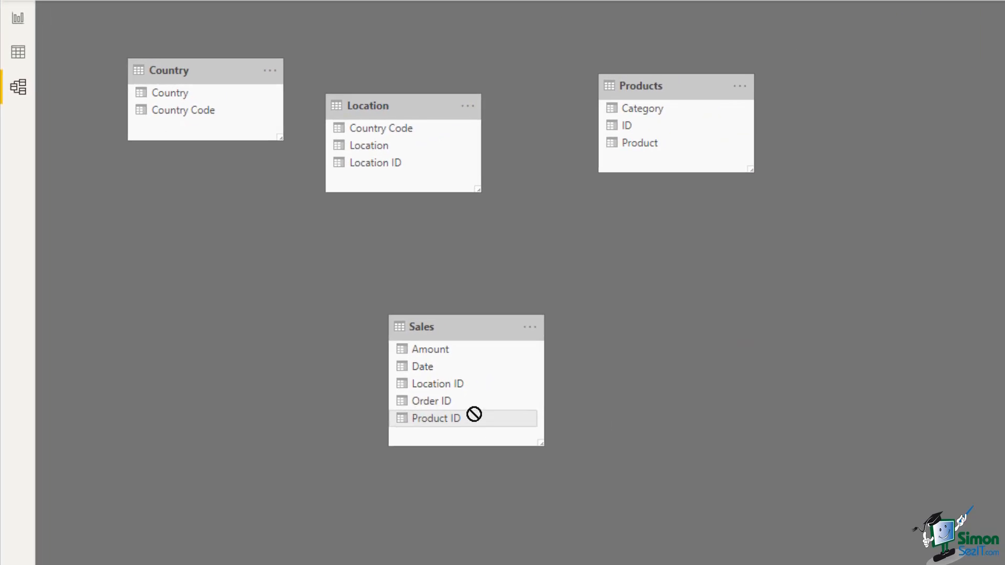
{"action": "left_click_drag", "start_coordinate": [415, 416], "coordinate": [559, 211]}
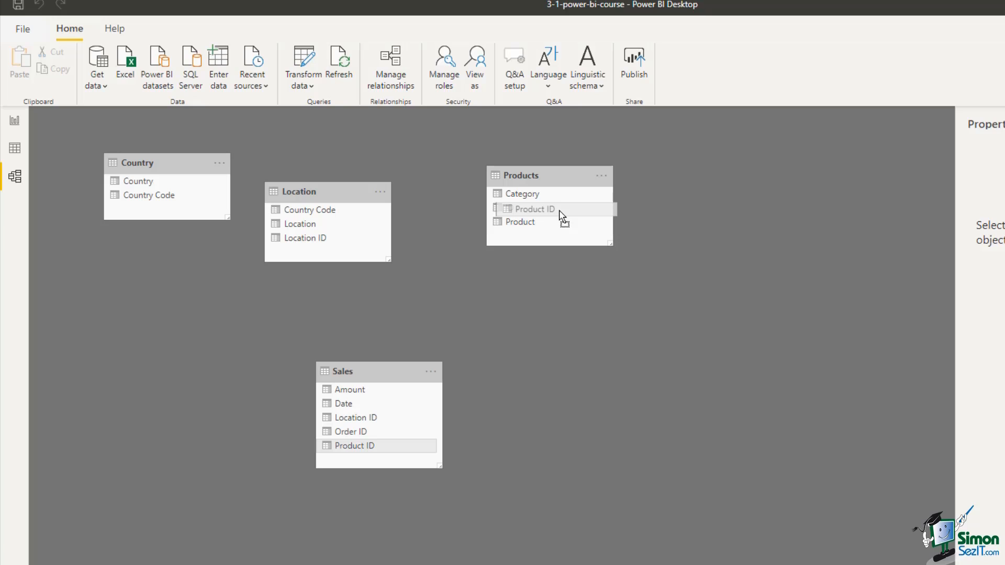
{"action": "left_click_drag", "start_coordinate": [559, 211], "coordinate": [559, 211]}
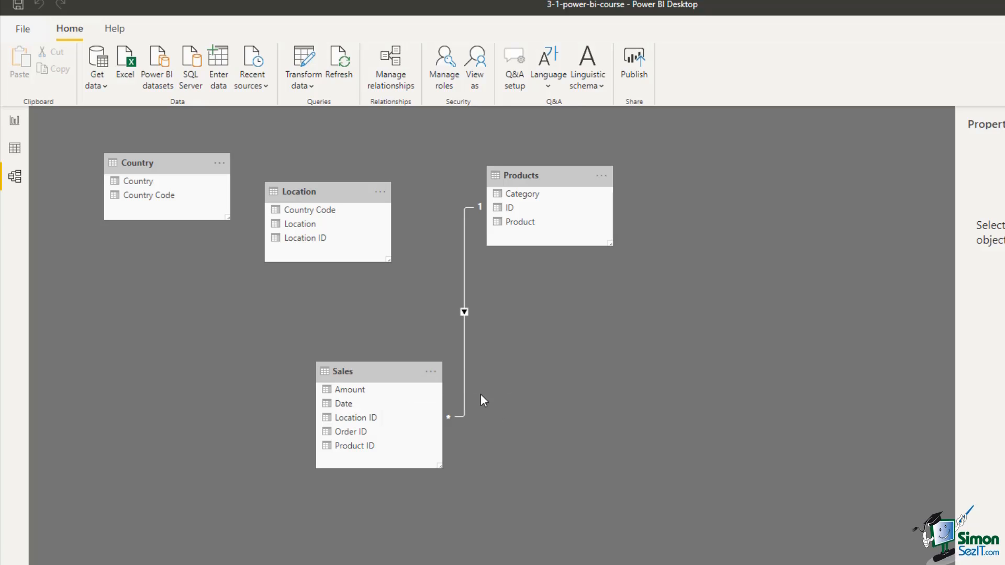
{"action": "left_click", "coordinate": [16, 117]}
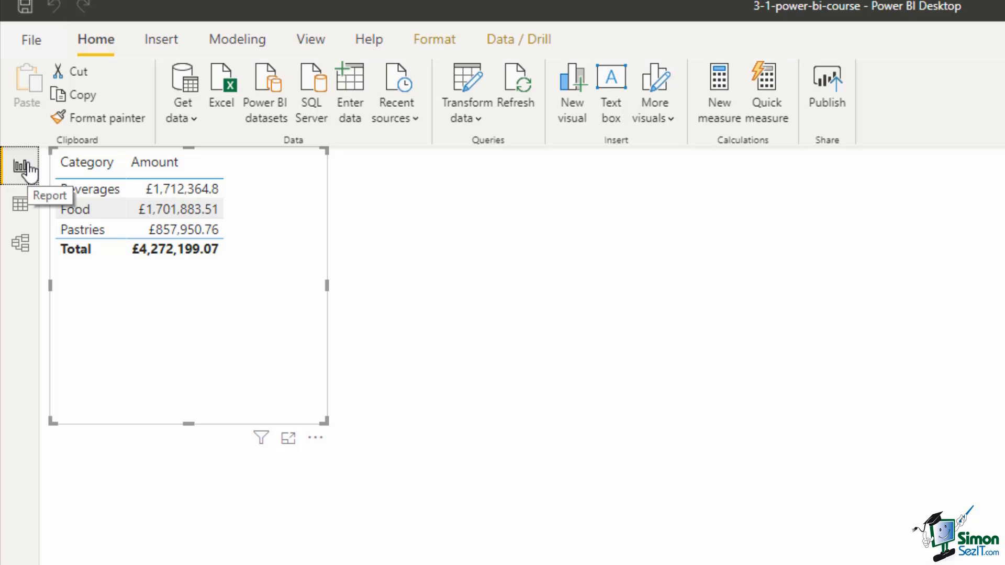
- In the model view, create a relationship from Location ID in Sales to Location ID in Location
{"action": "left_click", "coordinate": [30, 249]}
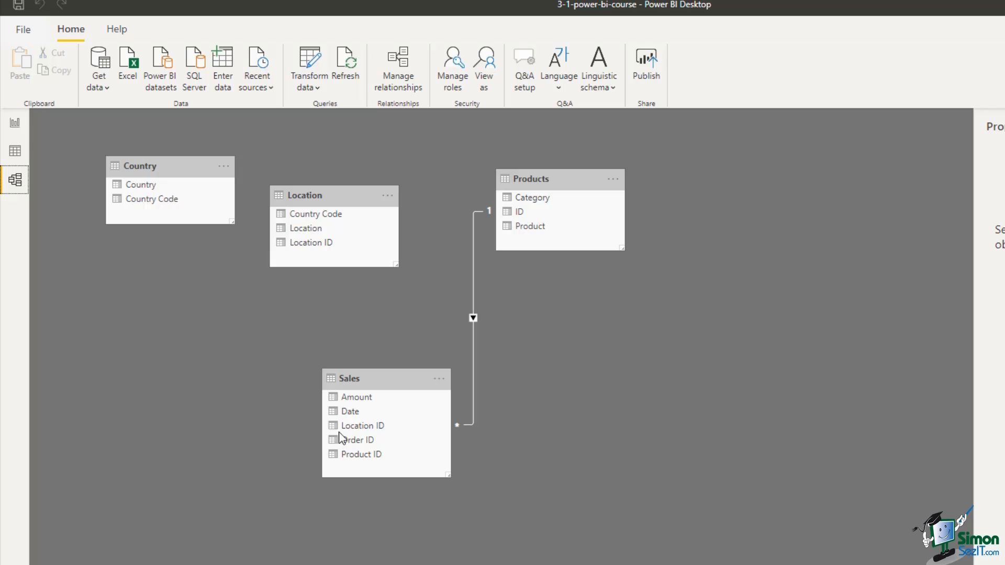
{"action": "left_click", "coordinate": [368, 428]}
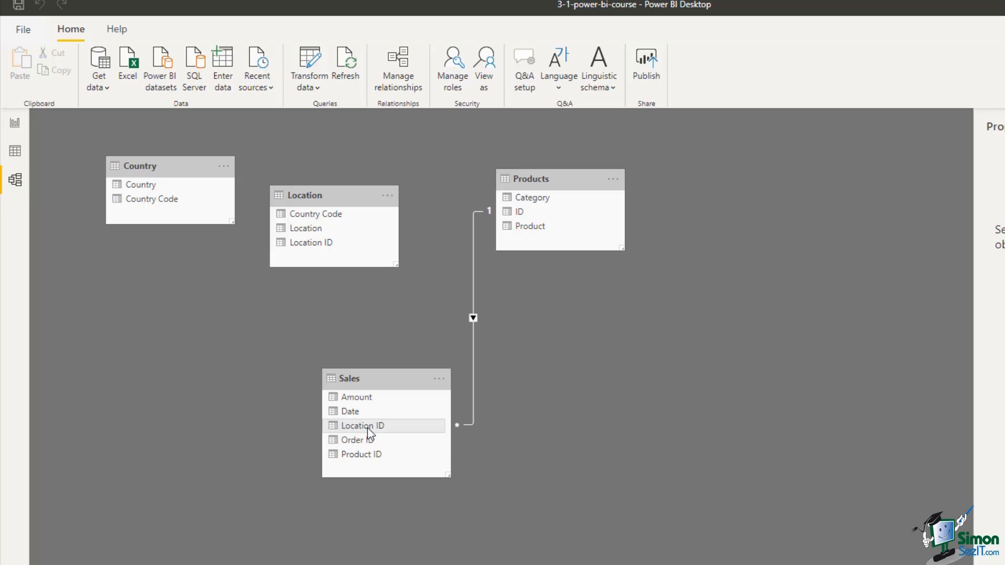
{"action": "left_click_drag", "start_coordinate": [368, 428], "coordinate": [335, 247]}
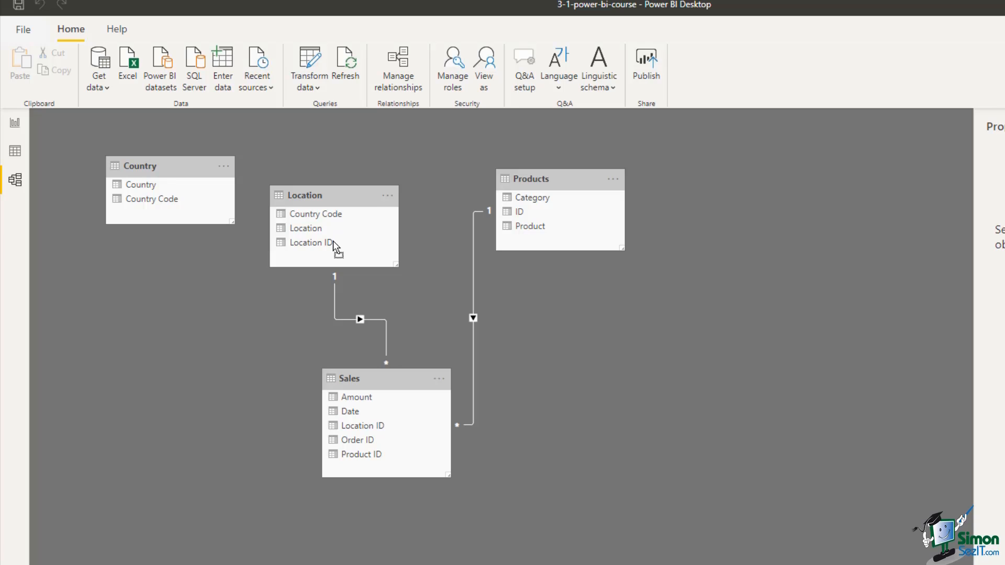
{"action": "left_click_drag", "start_coordinate": [336, 246], "coordinate": [336, 246]}
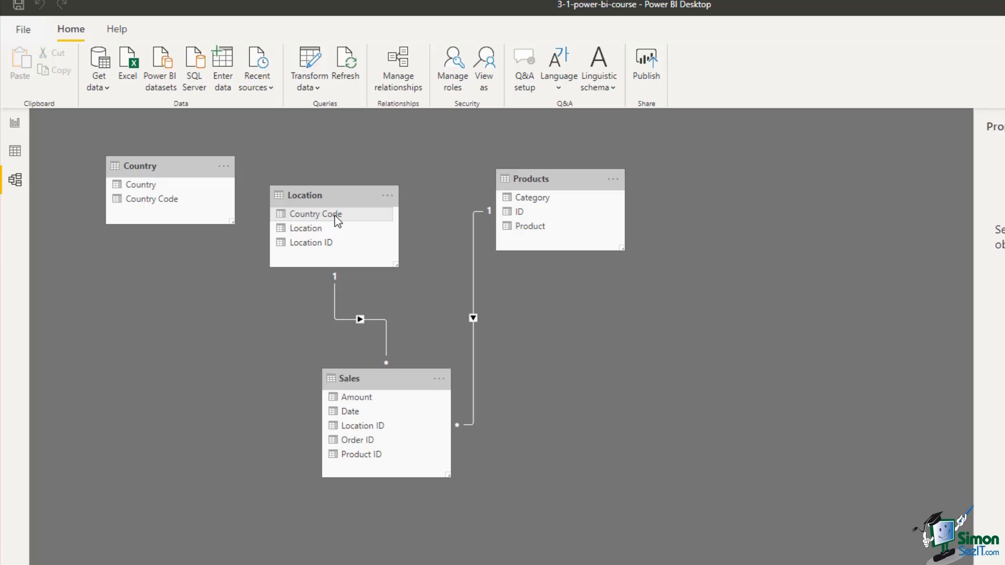
- Relate Country Code in Location to Country Code in Country, and review the model's list of relationships
{"action": "left_click_drag", "start_coordinate": [335, 216], "coordinate": [168, 205]}
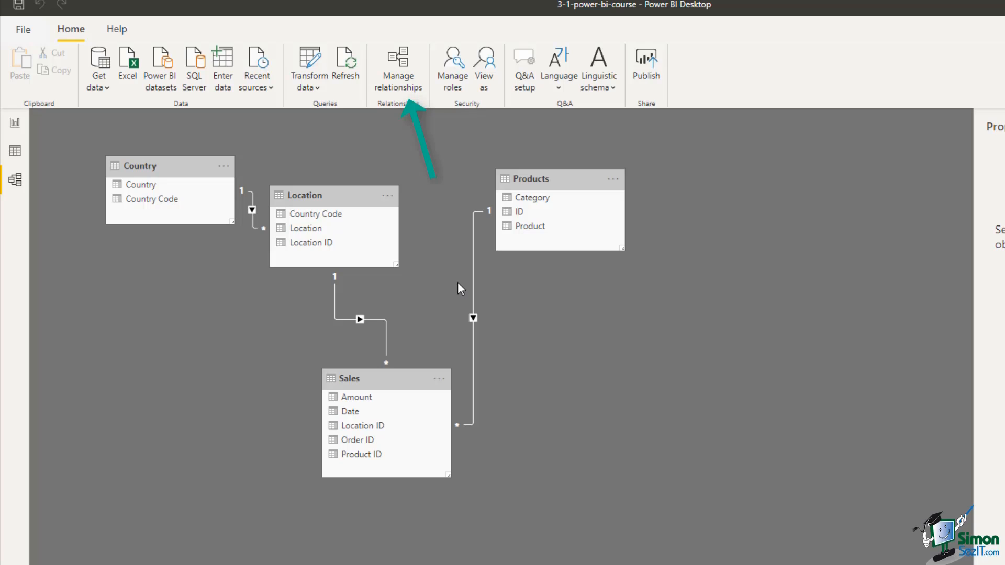
{"action": "left_click", "coordinate": [404, 81]}
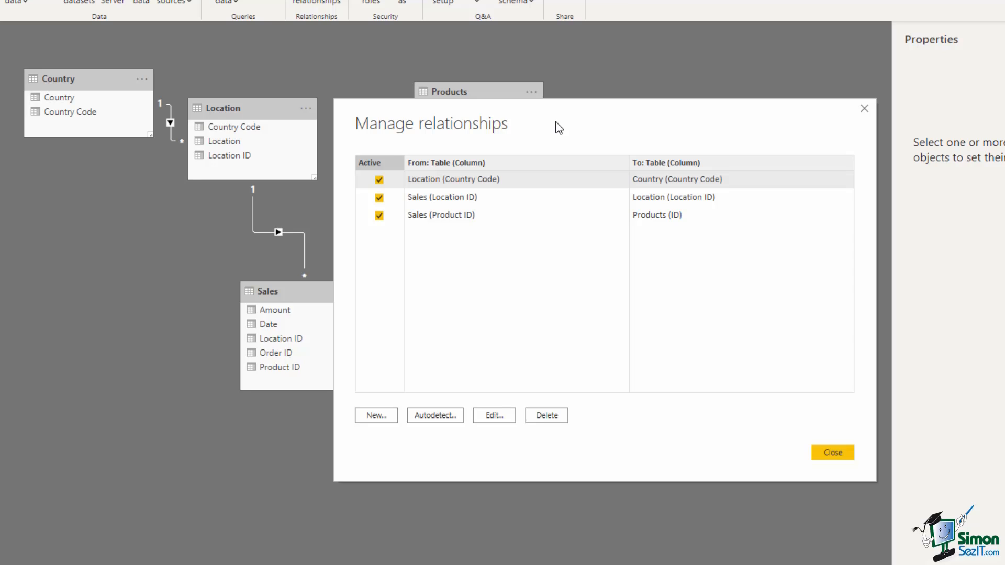
{"action": "left_click", "coordinate": [826, 456]}
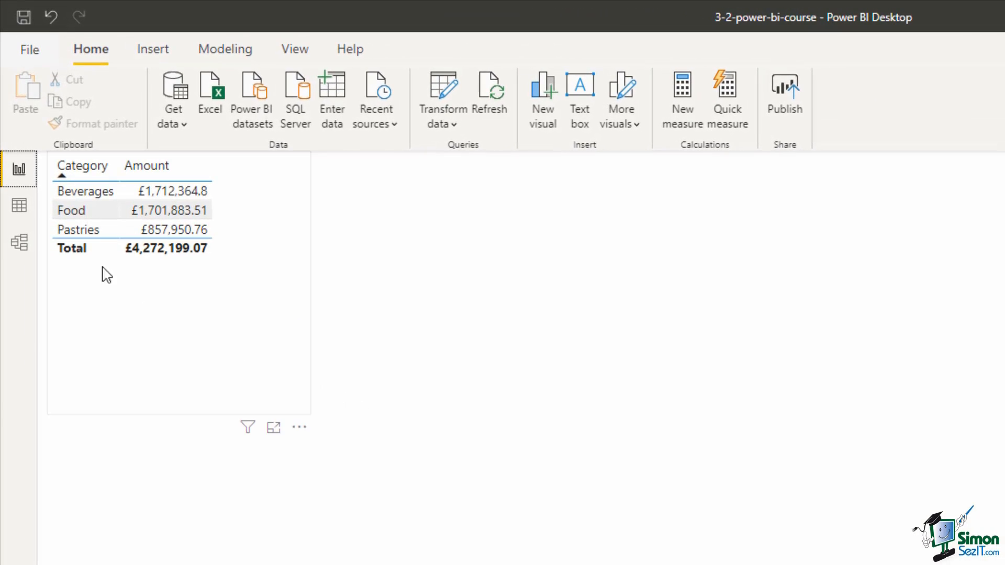
- In the data view, start a calculated table named Dates with the CALENDAR function, and enlarge the formula text
{"action": "left_click", "coordinate": [29, 213]}
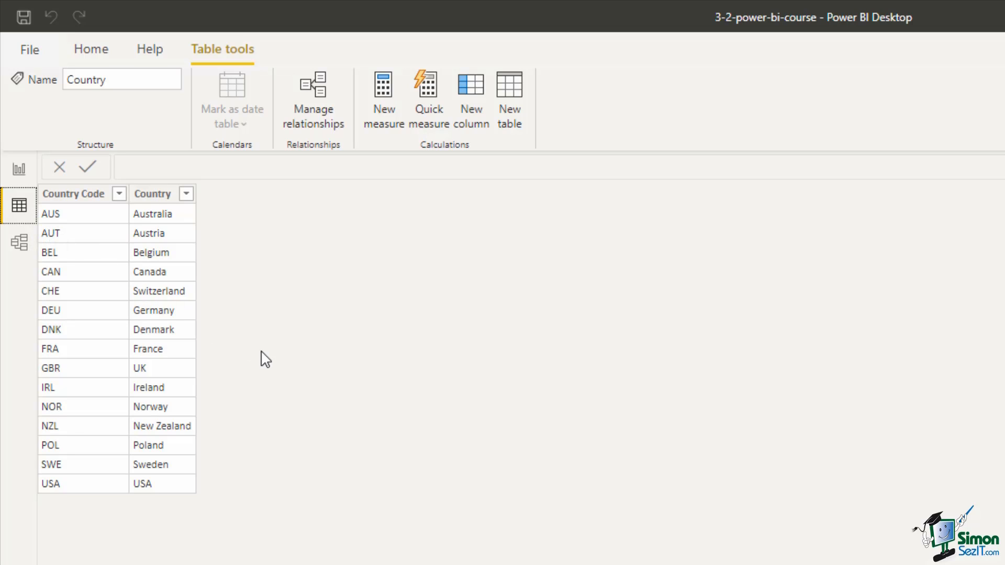
{"action": "left_click", "coordinate": [518, 123]}
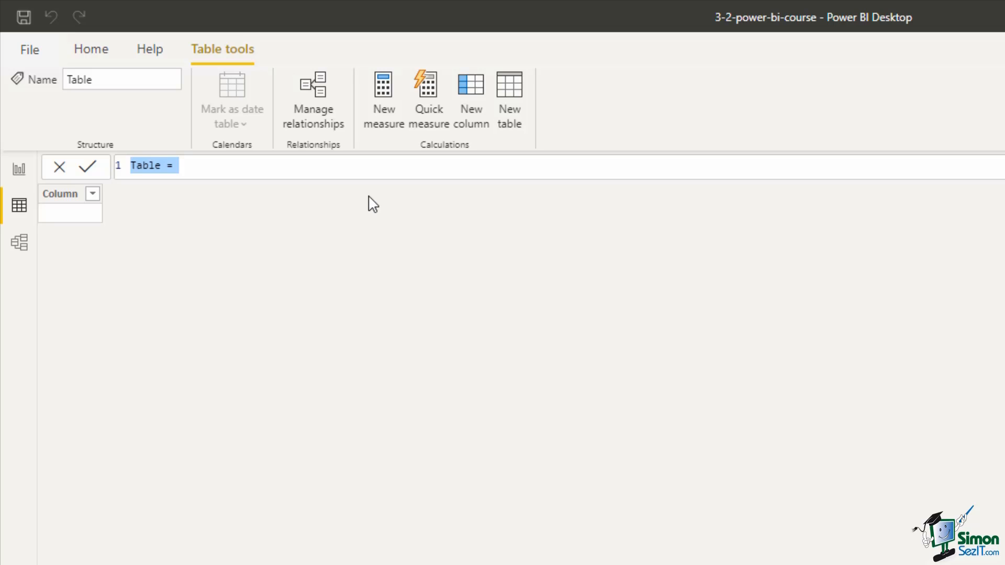
{"action": "type", "text": "Dates"}
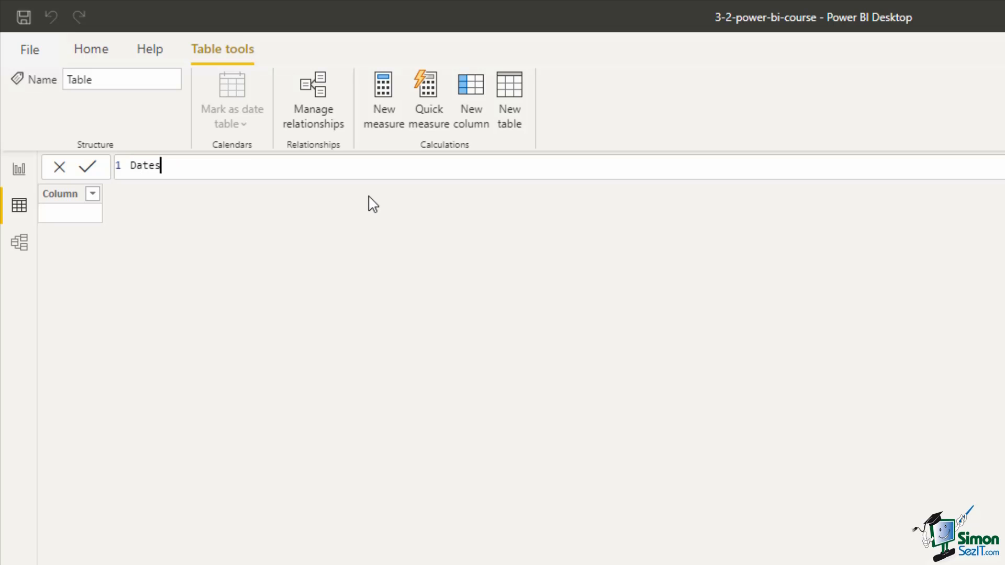
{"action": "type", "text": " ="}
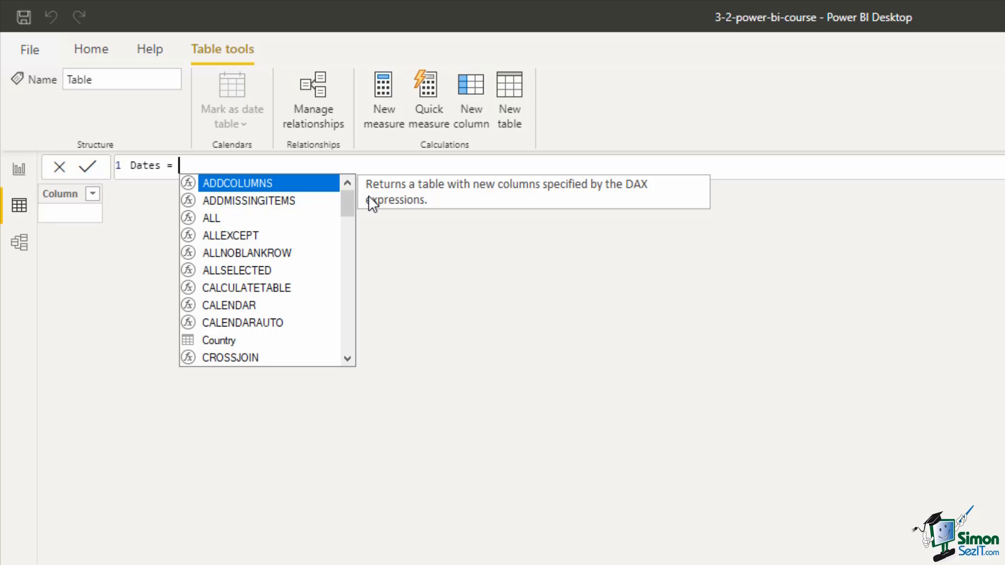
{"action": "type", "text": "cal"}
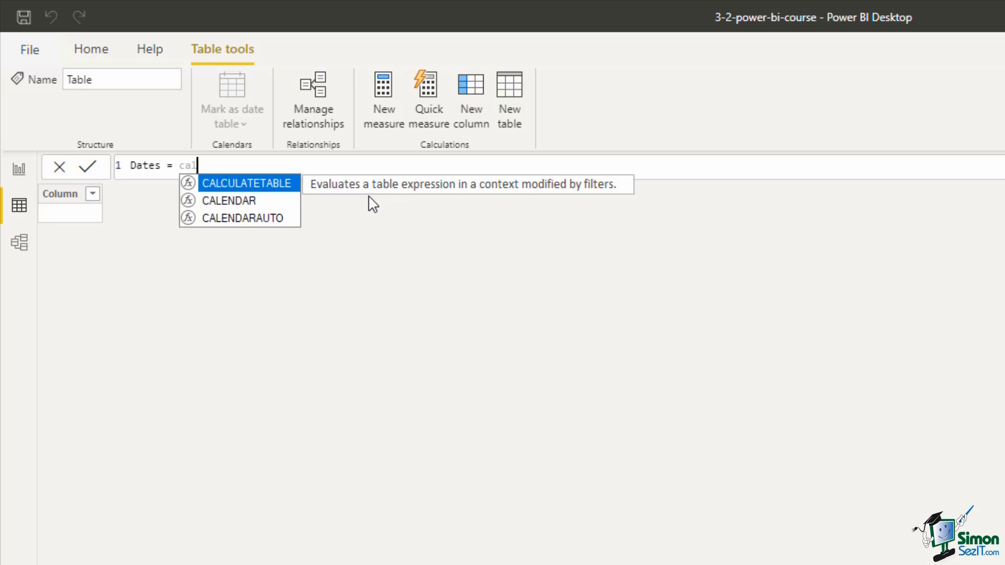
{"action": "key", "text": "Down"}
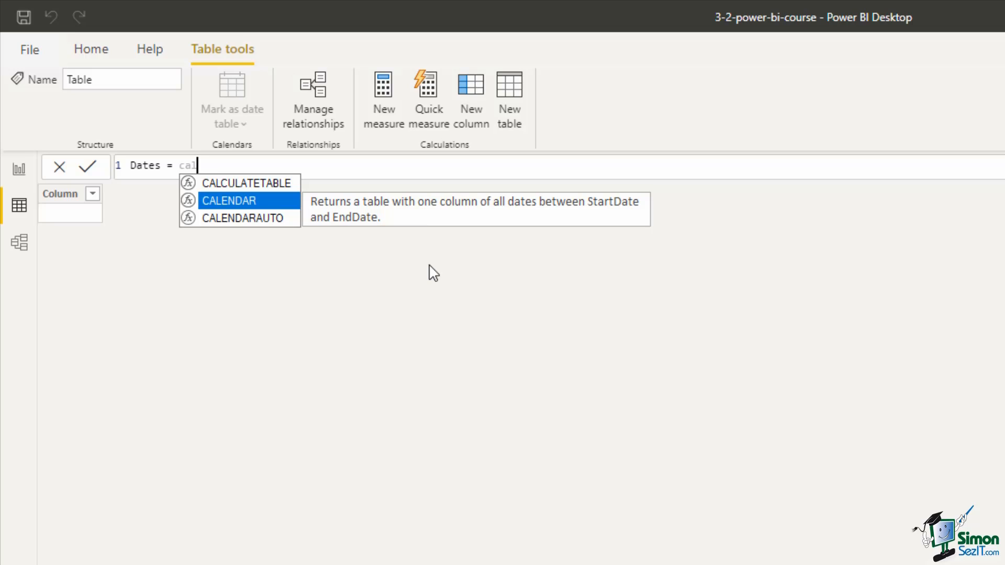
{"action": "key", "text": "Tab"}
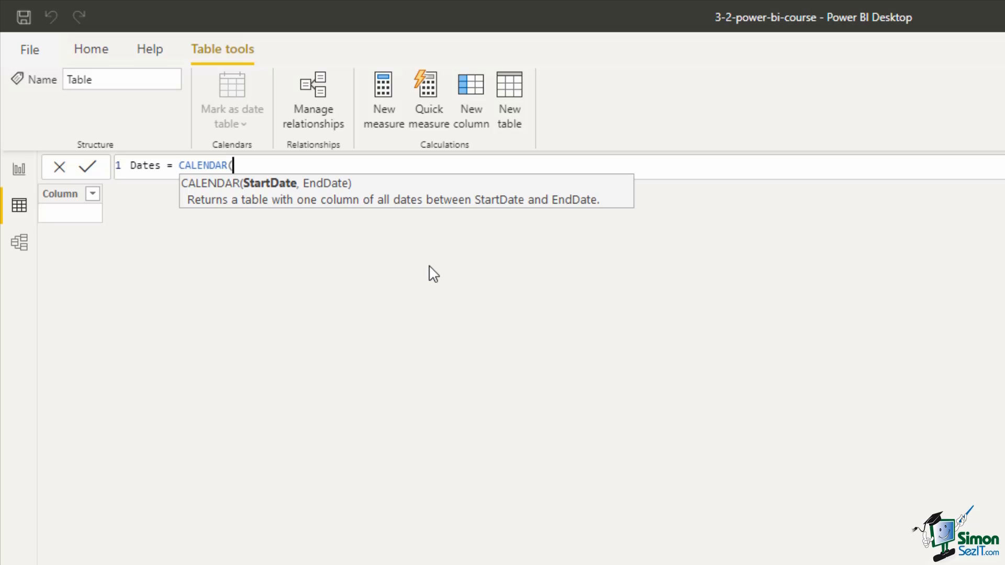
{"action": "key", "text": "ctrl"}
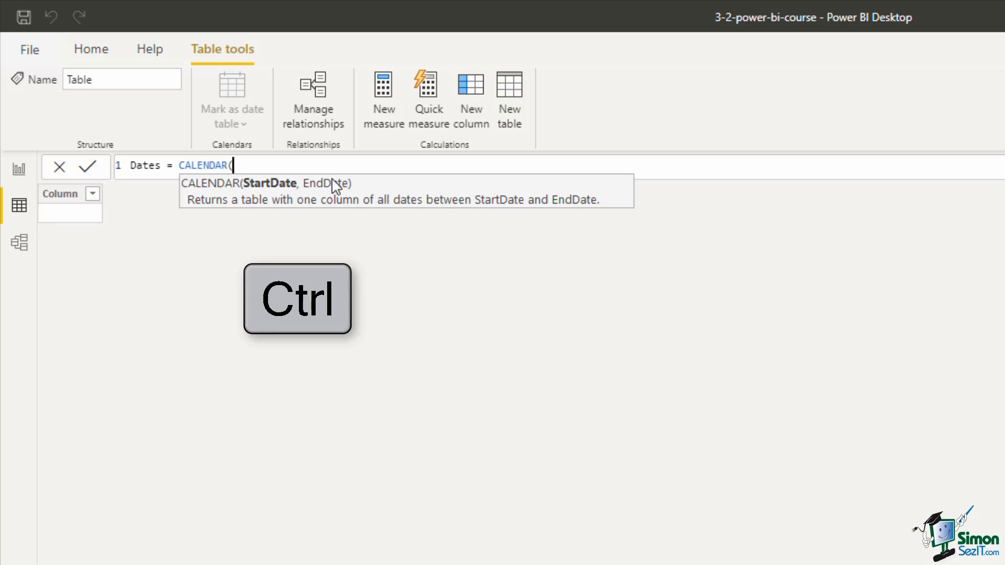
{"action": "scroll", "coordinate": [333, 167], "scroll_direction": "up", "scroll_amount": 2}
{"action": "scroll", "coordinate": [333, 166], "scroll_direction": "up", "scroll_amount": 2}
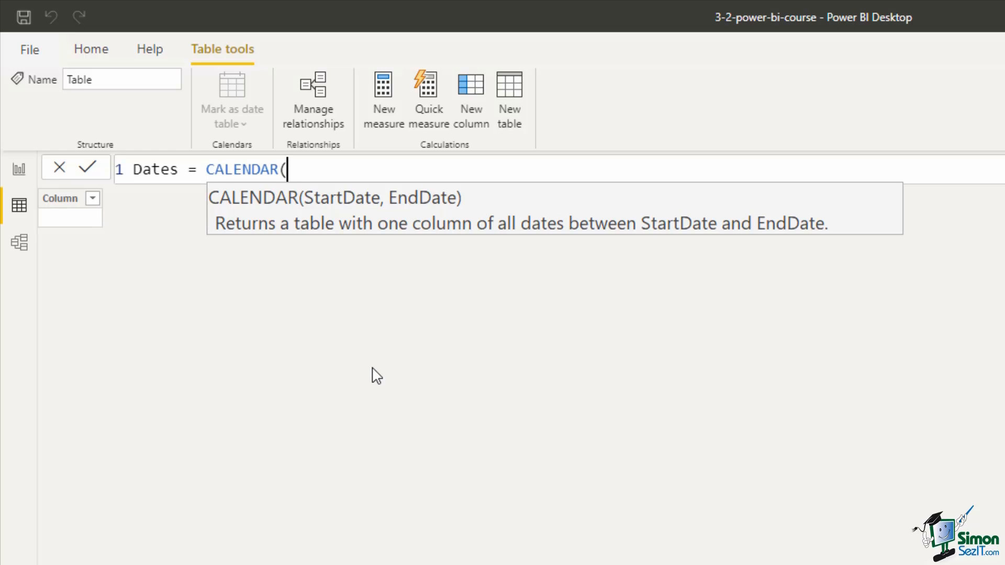
- Enter date(year(min(Sales[Date])),1,1) as the start date argument of the CALENDAR function
{"action": "type", "text": "date"}
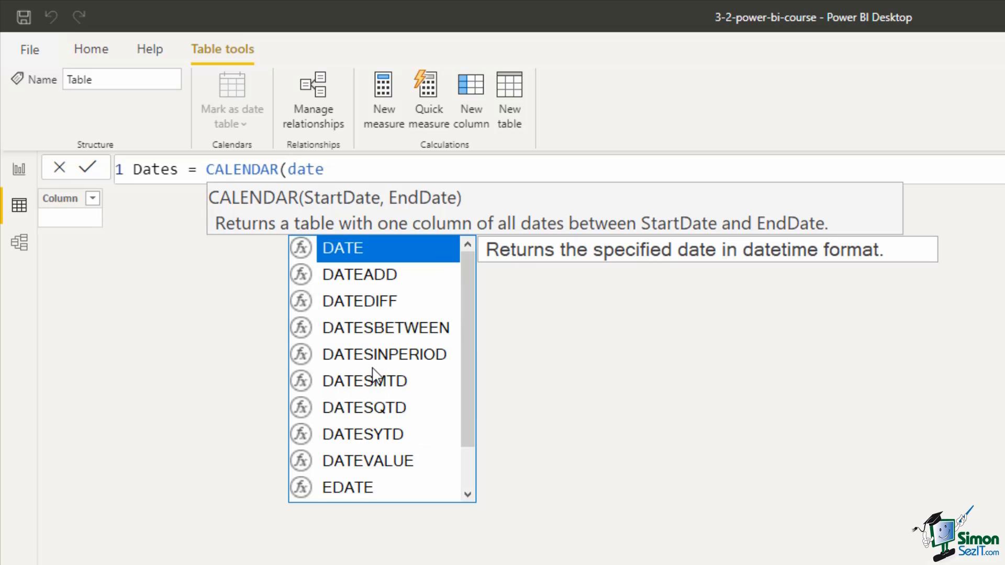
{"action": "type", "text": "("}
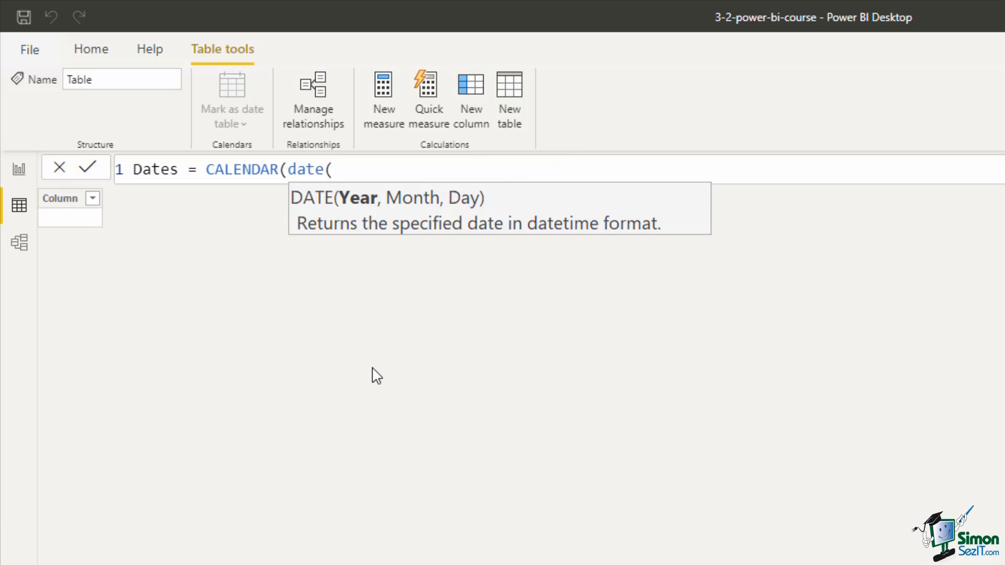
{"action": "type", "text": "year("}
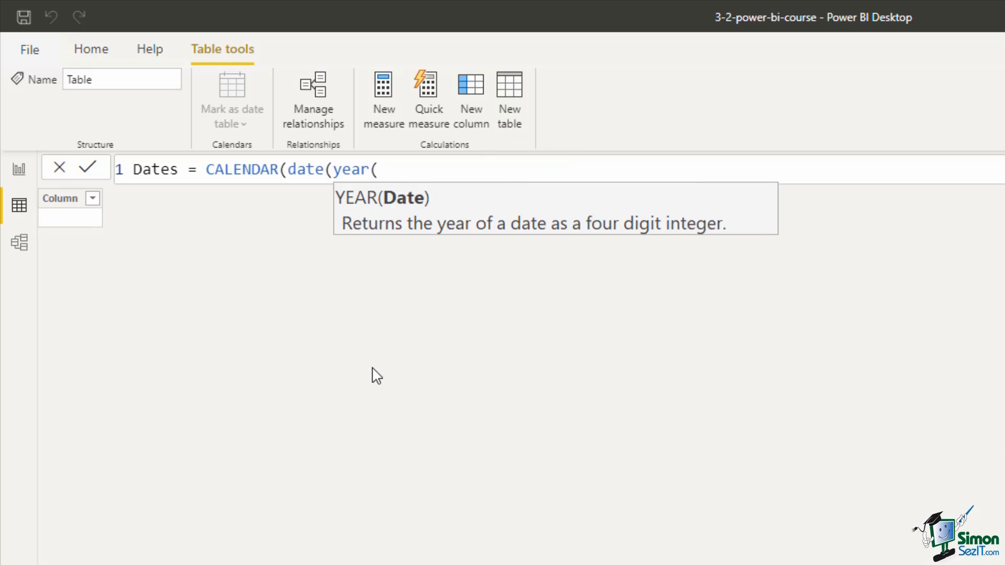
{"action": "type", "text": "min"}
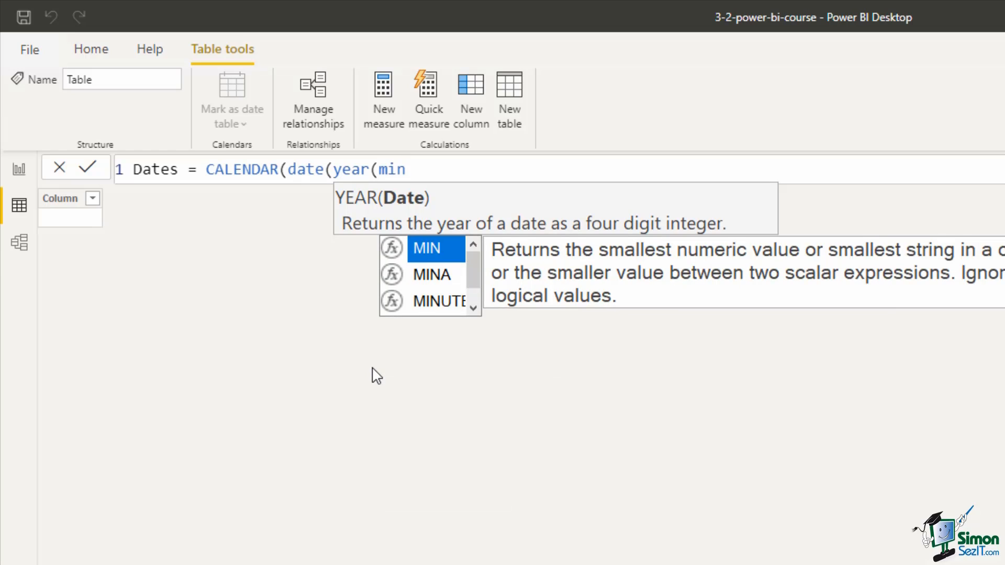
{"action": "type", "text": "("}
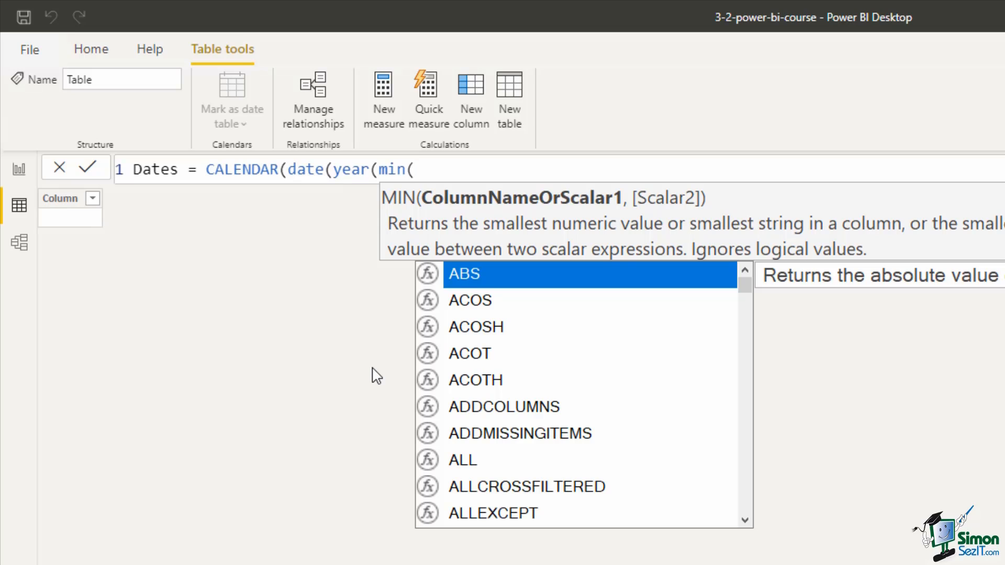
{"action": "type", "text": "sal"}
{"action": "key", "text": "Down"}
{"action": "key", "text": "Down"}
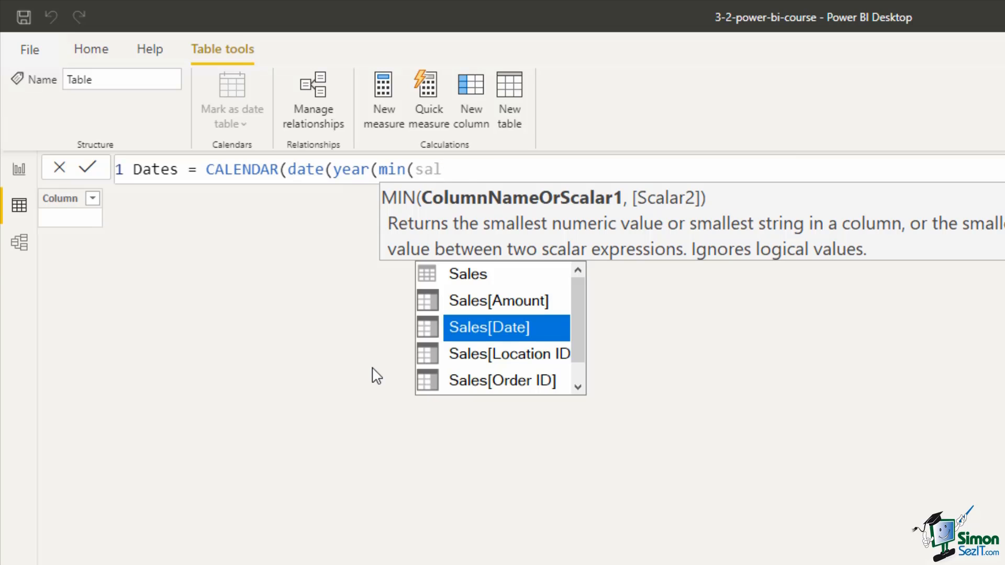
{"action": "key", "text": "Tab"}
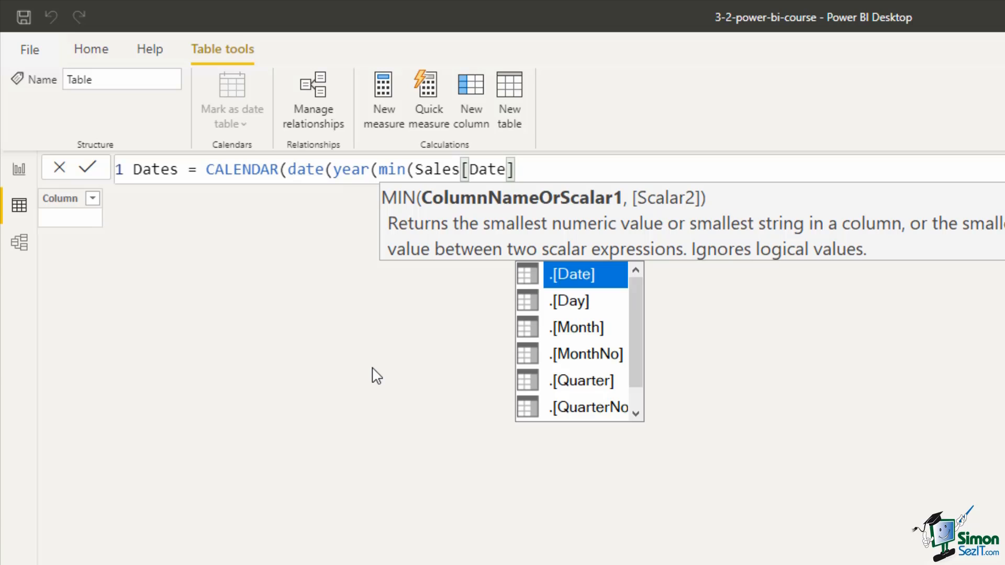
{"action": "type", "text": ")"}
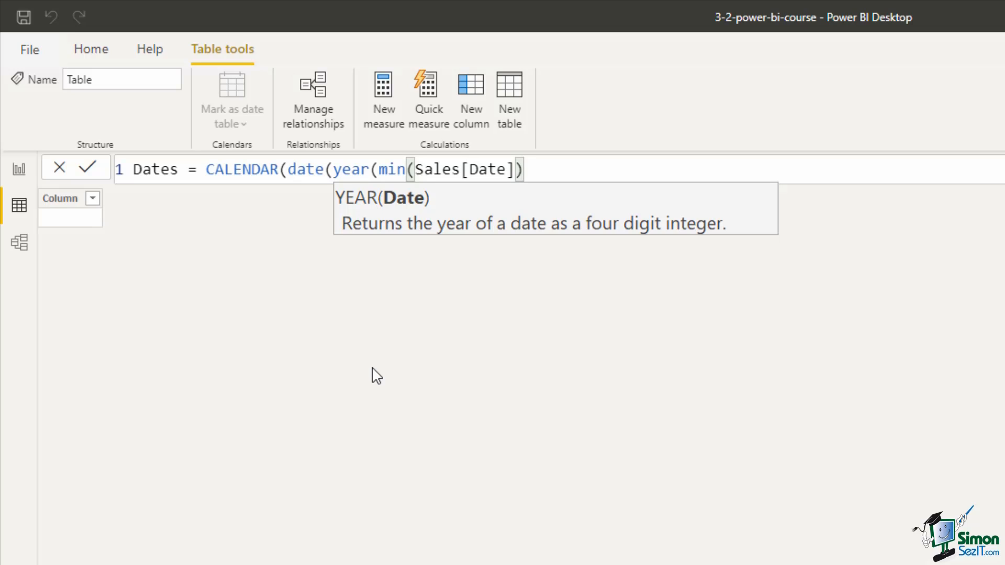
{"action": "type", "text": ")"}
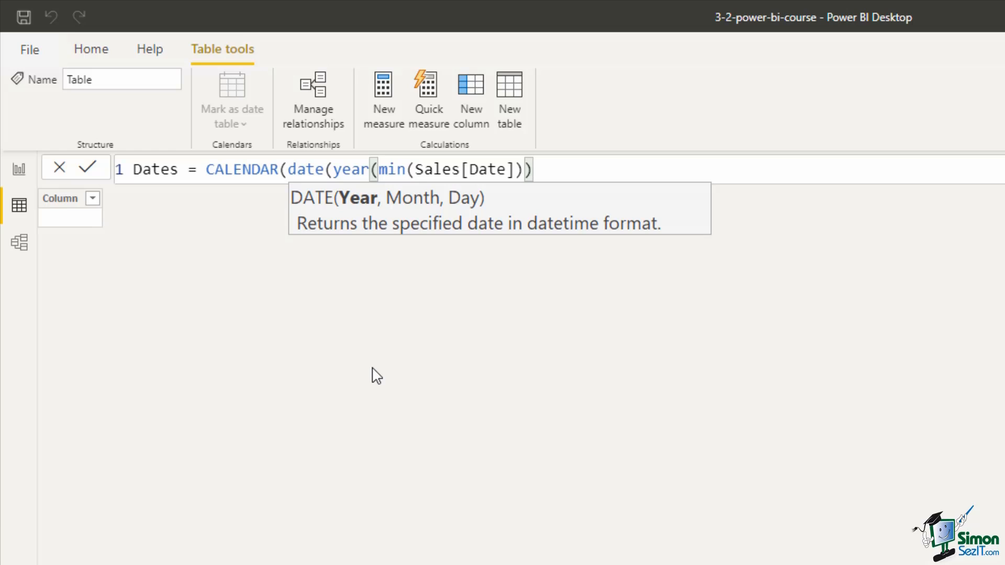
{"action": "type", "text": ","}
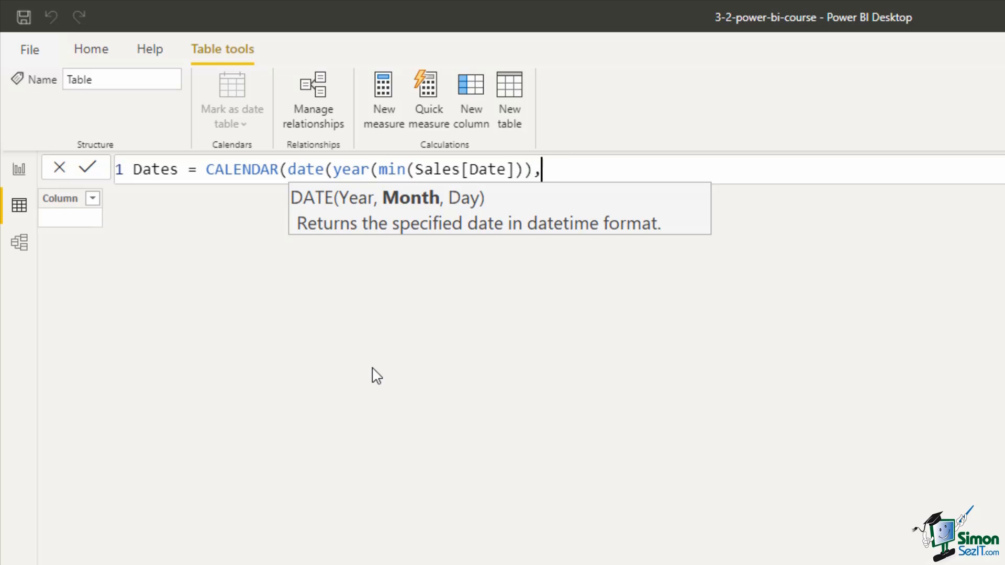
{"action": "type", "text": "1,1"}
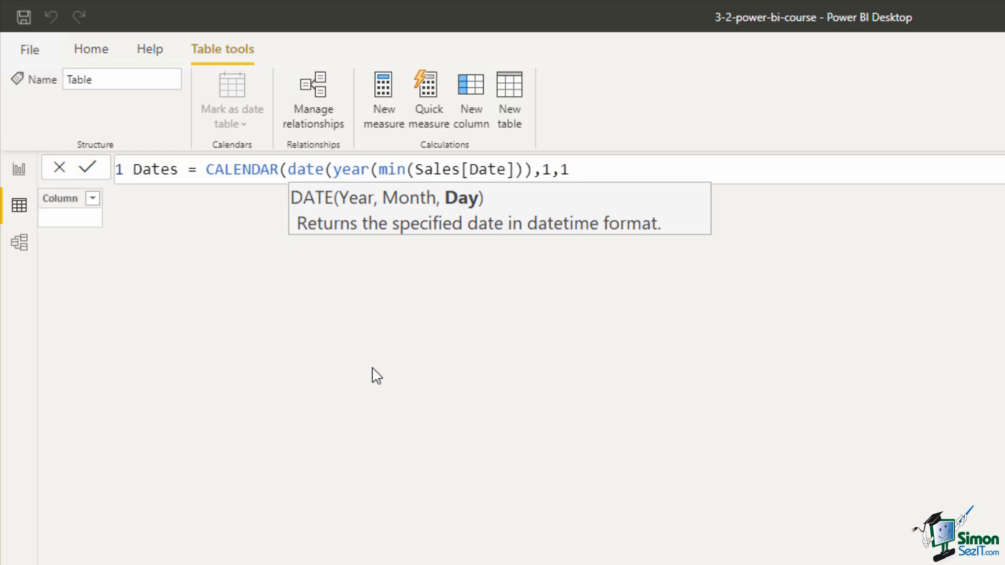
{"action": "type", "text": ")"}
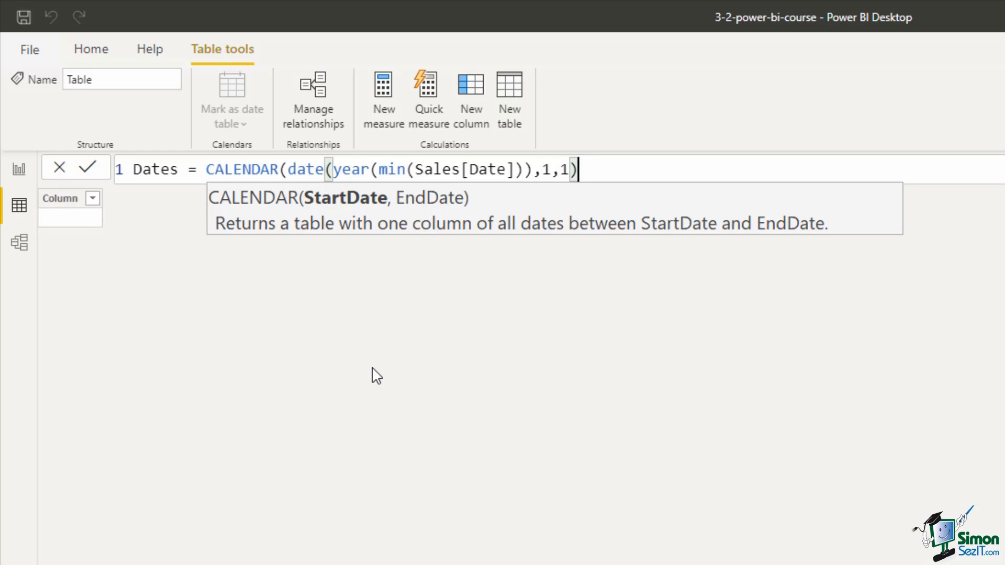
{"action": "type", "text": ","}
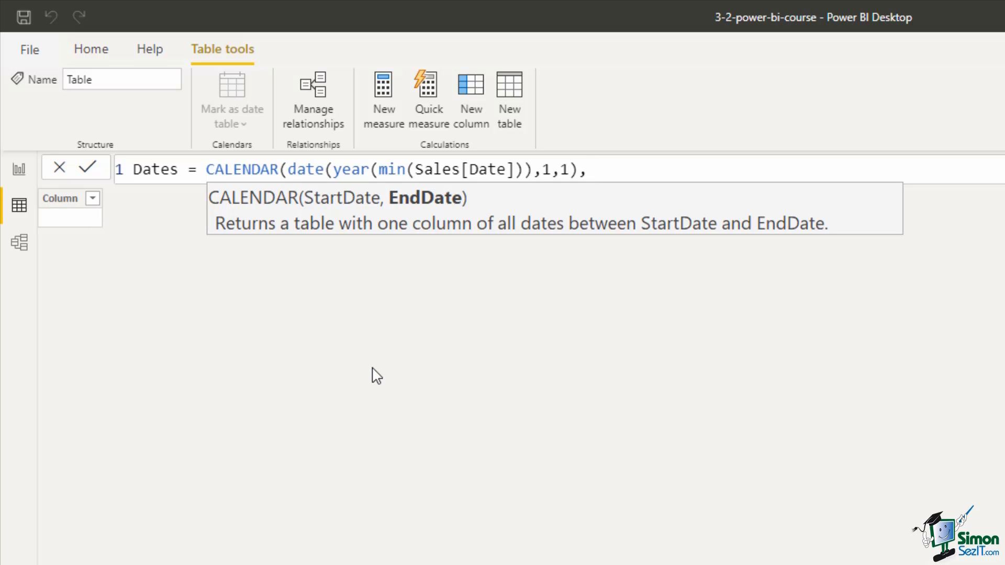
- Enter date(year(max(Sales[Date])),12,31) as the CALENDAR end date argument, close the formula and create the Dates table
{"action": "type", "text": "da"}
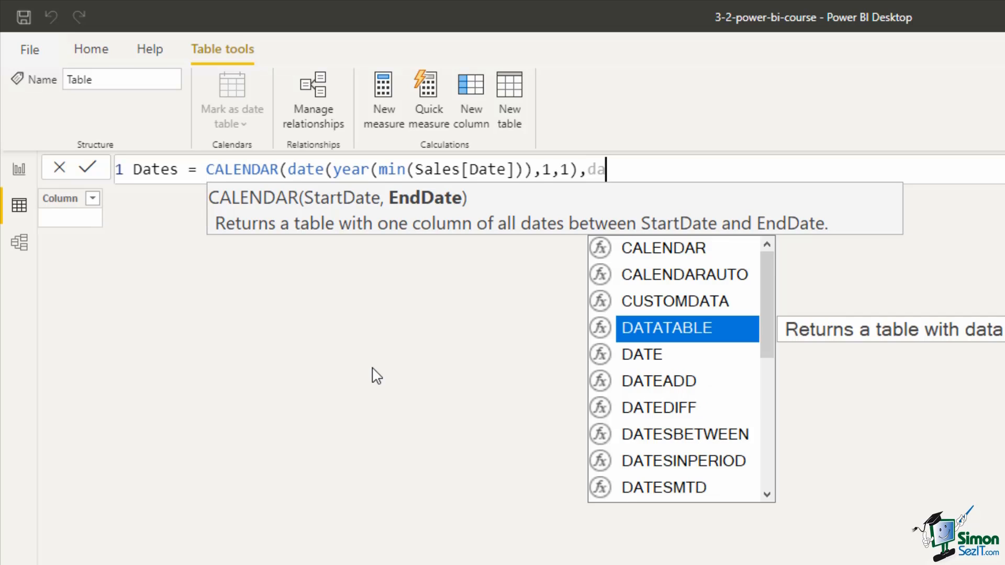
{"action": "type", "text": "te("}
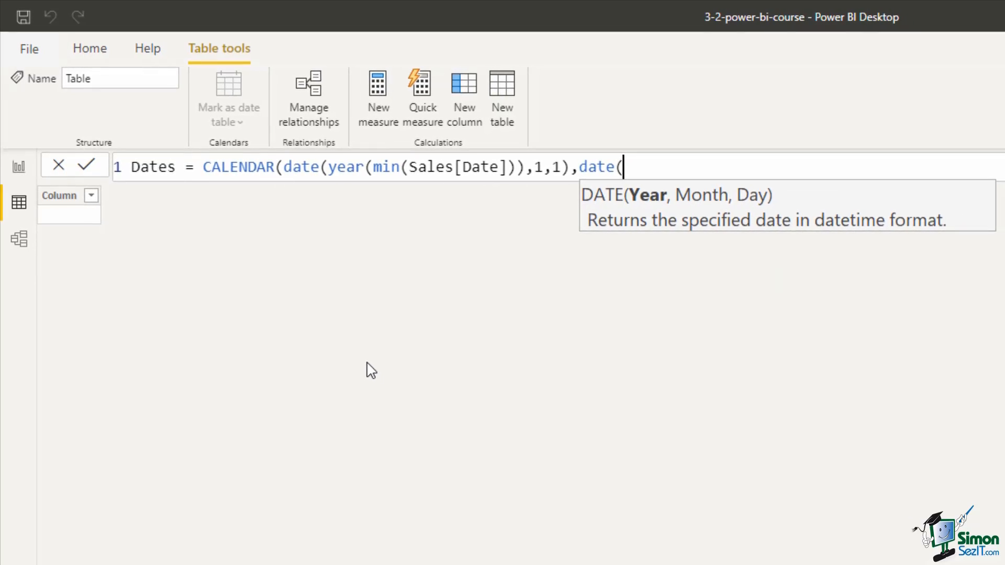
{"action": "type", "text": "year"}
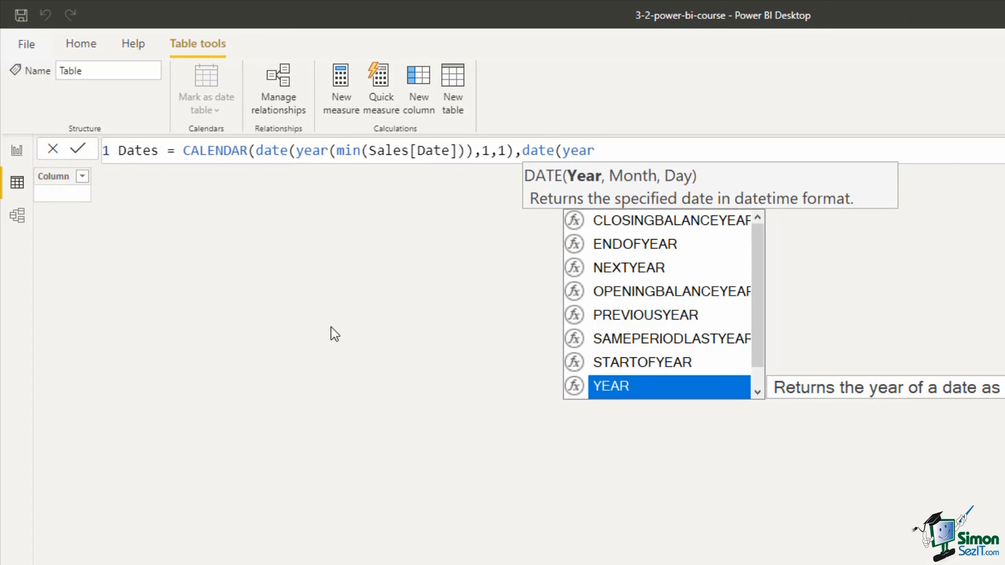
{"action": "type", "text": "(max("}
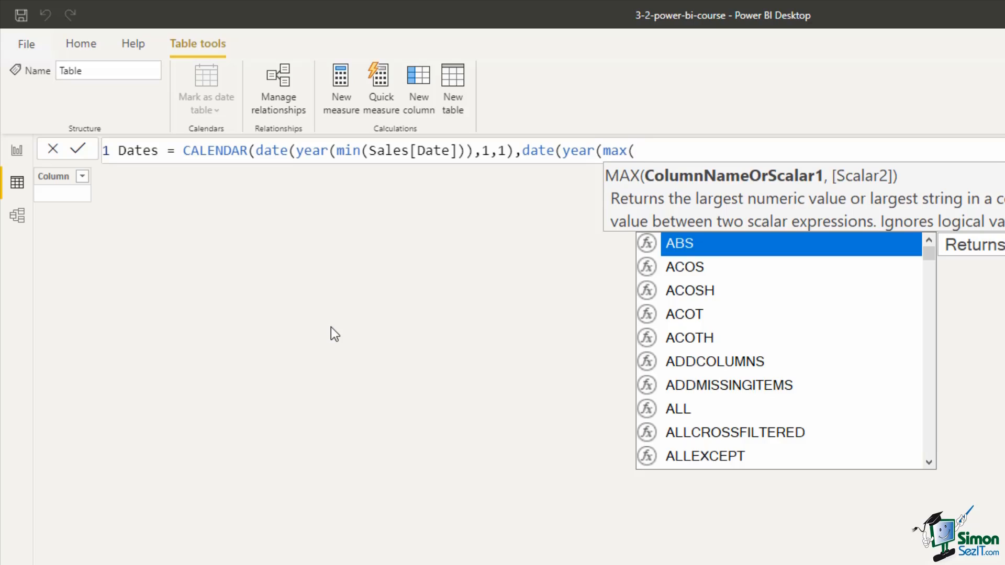
{"action": "type", "text": "sal"}
{"action": "key", "text": "Down"}
{"action": "key", "text": "Down"}
{"action": "key", "text": "Tab"}
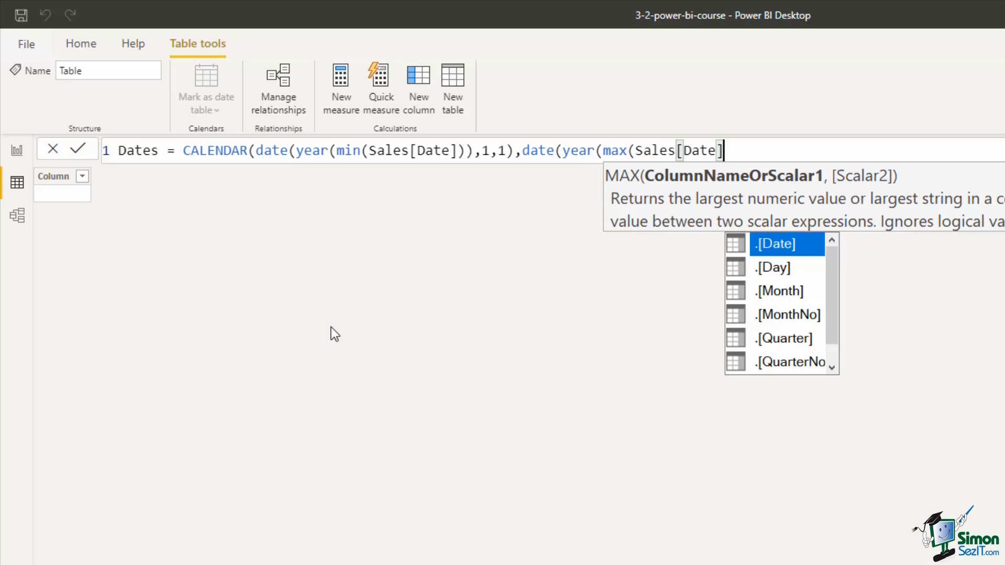
{"action": "type", "text": "))"}
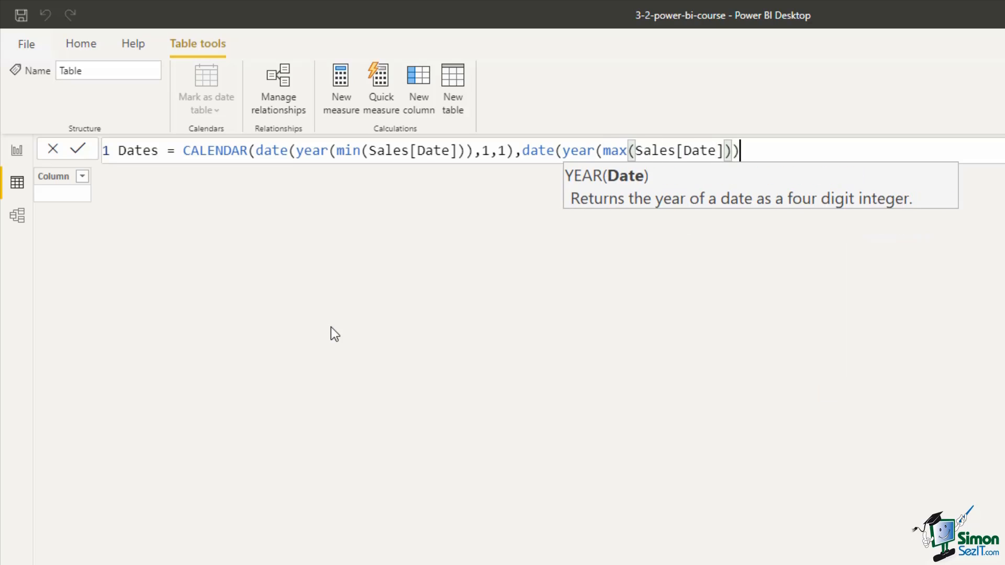
{"action": "type", "text": ","}
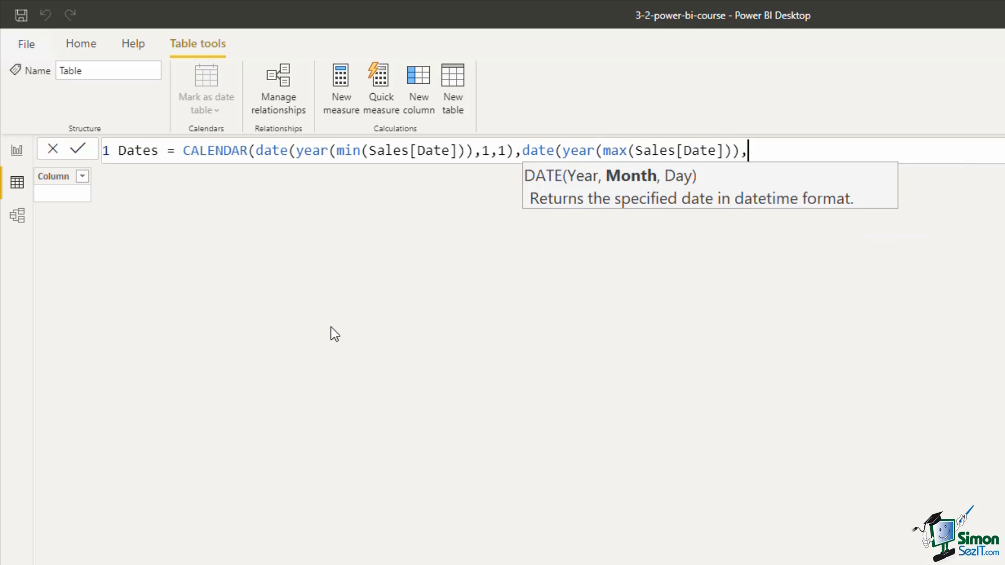
{"action": "type", "text": "12,31"}
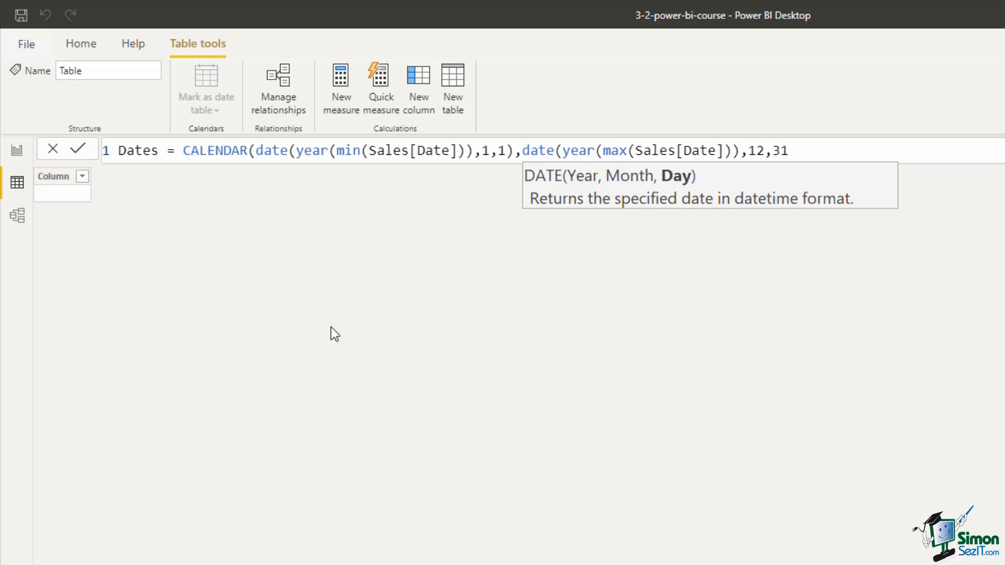
{"action": "type", "text": ")"}
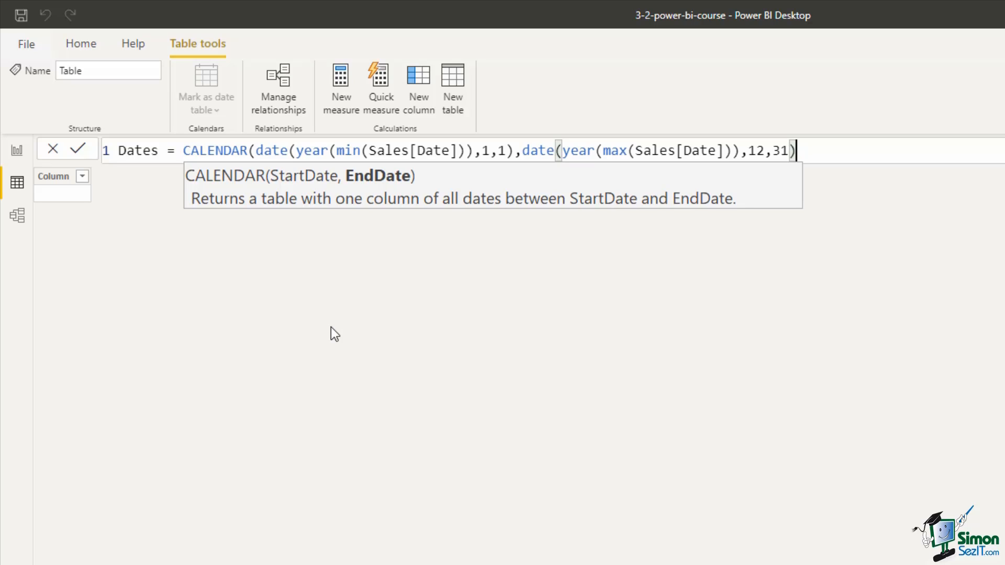
{"action": "type", "text": ")"}
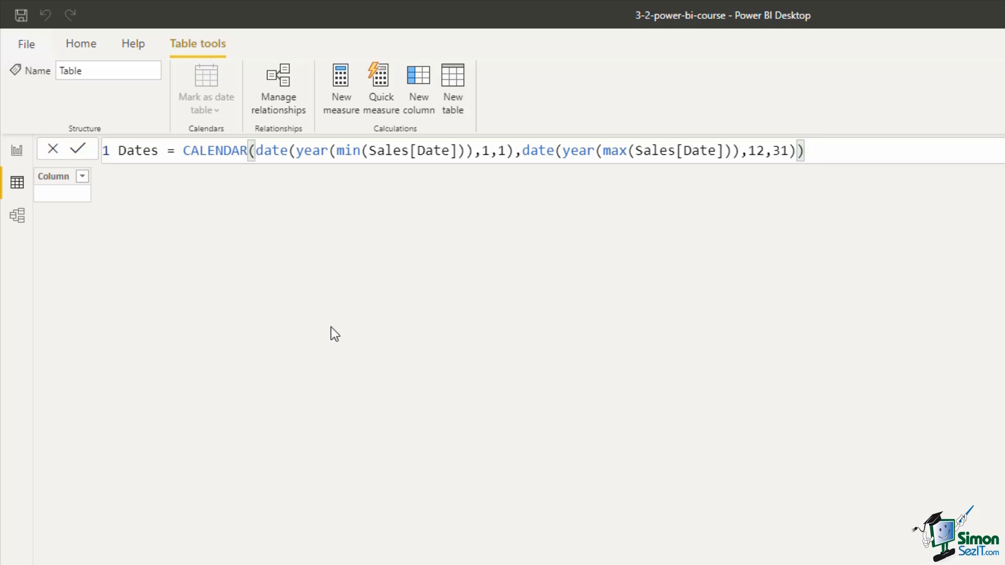
{"action": "key", "text": "Return"}
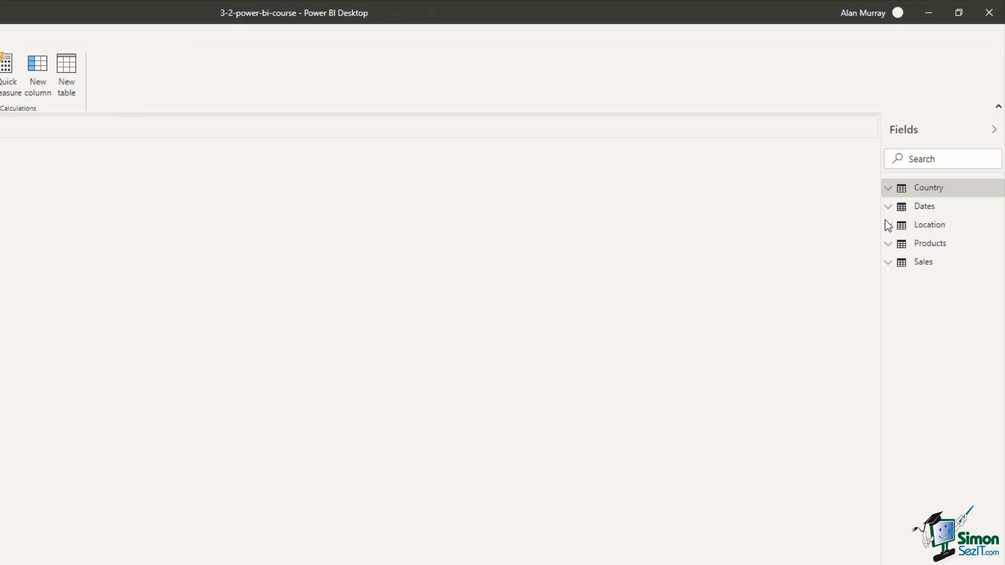
- In the Dates table, set the Date column's data type to Date and its format to dd/mm/yy
{"action": "left_click", "coordinate": [923, 209]}
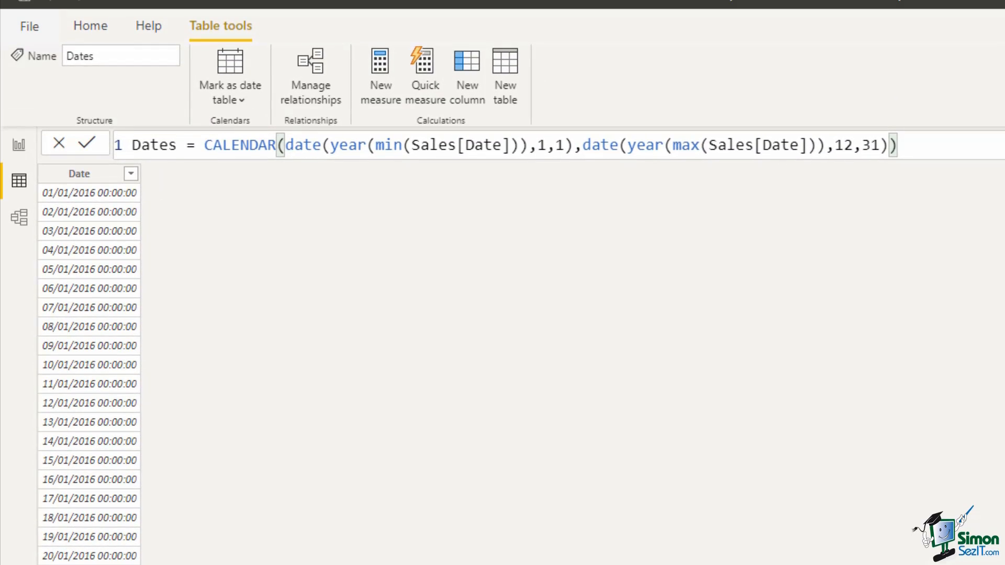
{"action": "left_click", "coordinate": [106, 185]}
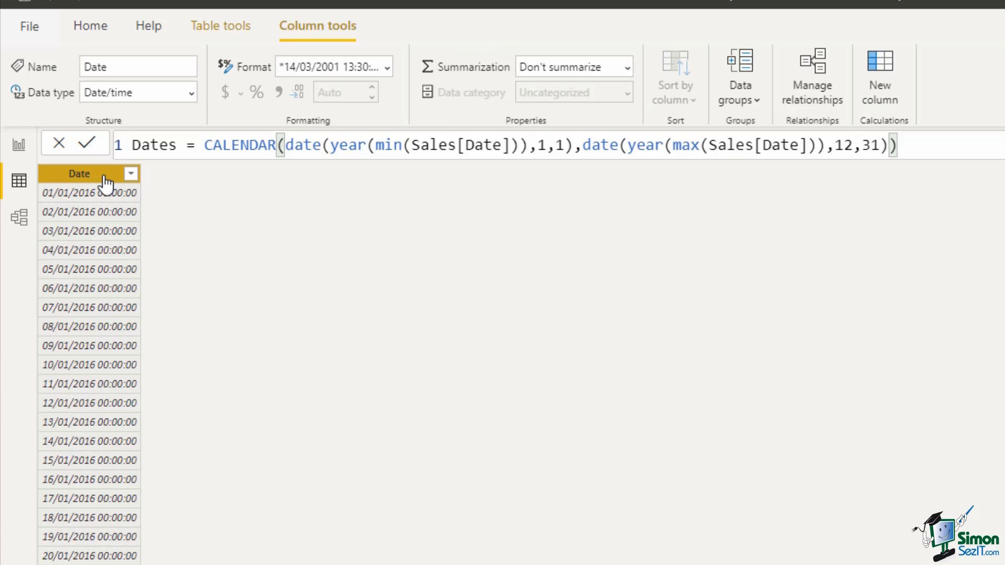
{"action": "left_click", "coordinate": [193, 95]}
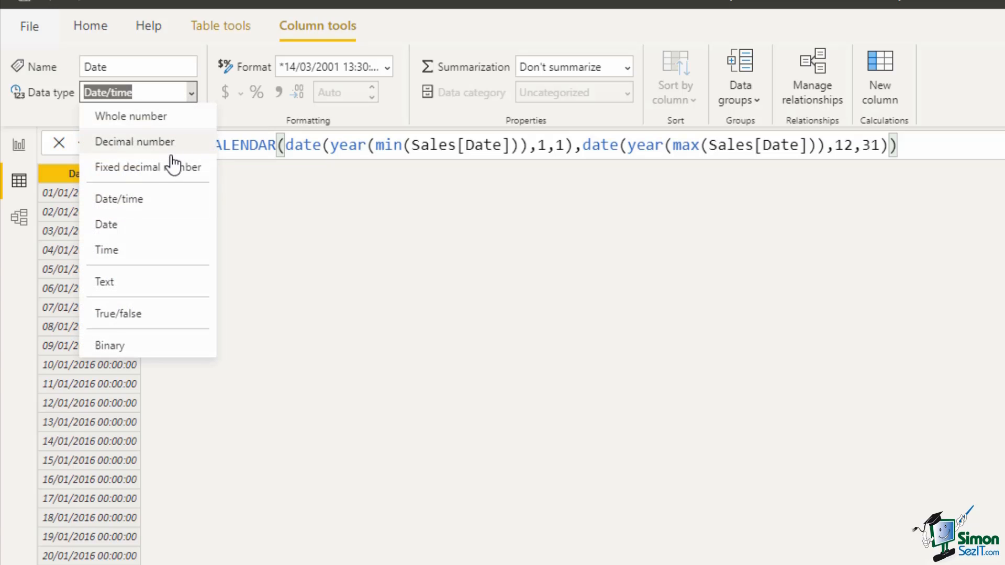
{"action": "left_click", "coordinate": [133, 232]}
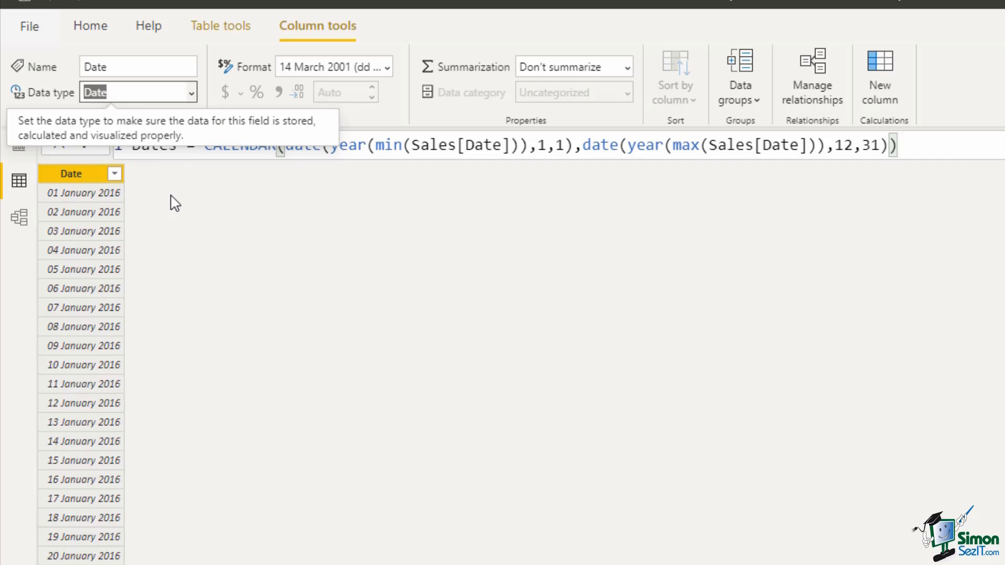
{"action": "left_click", "coordinate": [388, 69]}
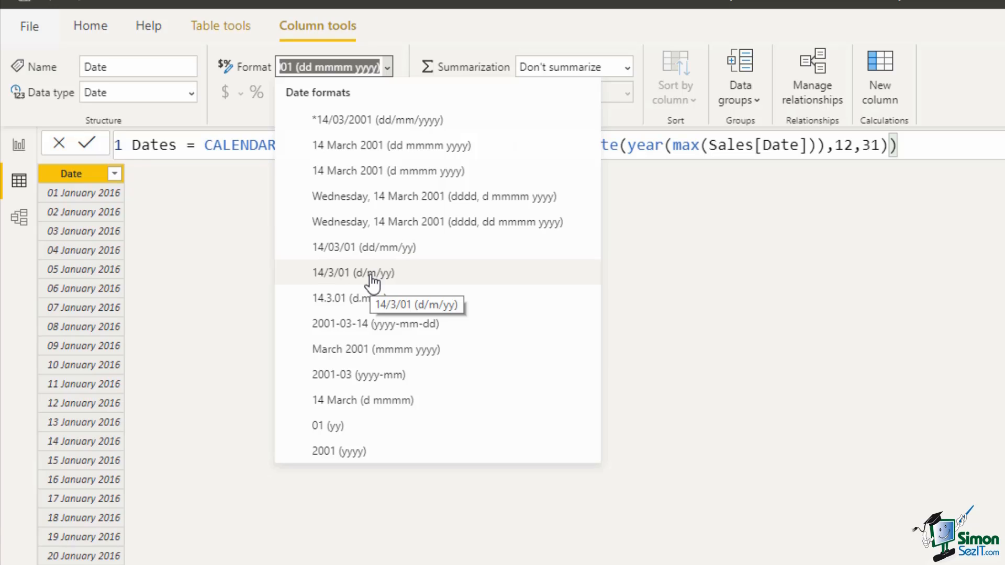
{"action": "left_click", "coordinate": [369, 257]}
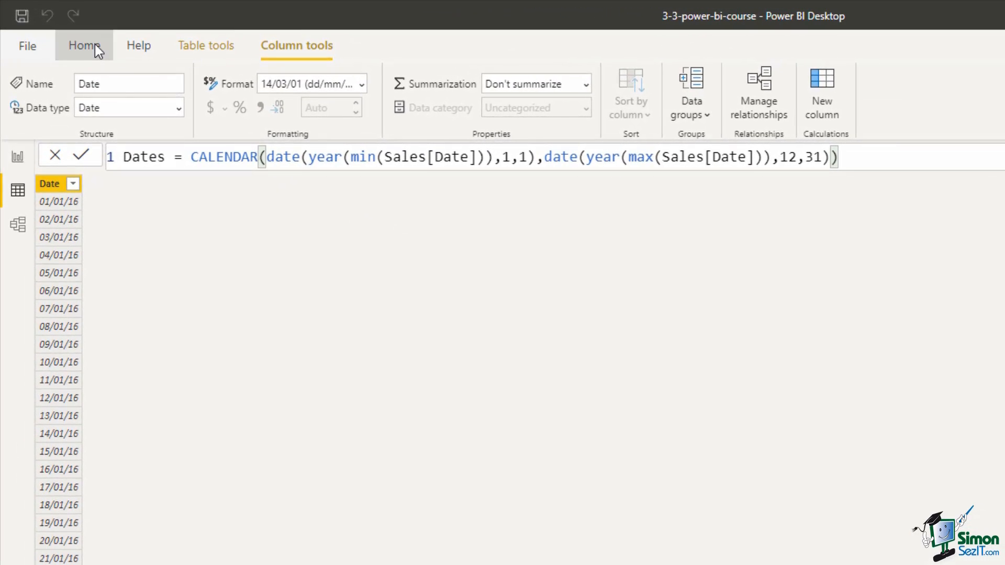
- Add a calculated column to the Dates table with the formula Year = year(Dates[Date])
{"action": "left_click", "coordinate": [97, 45]}
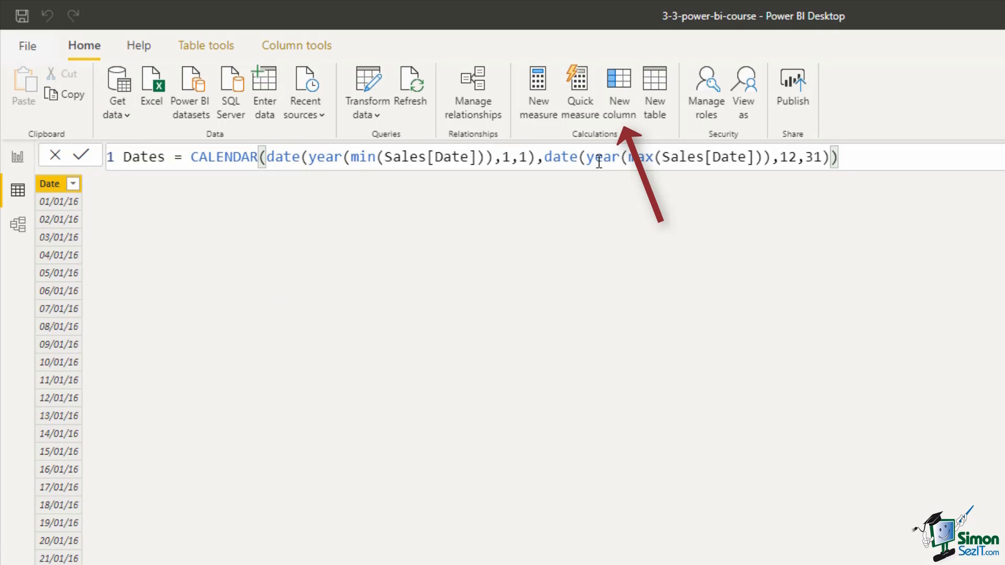
{"action": "left_click", "coordinate": [622, 102]}
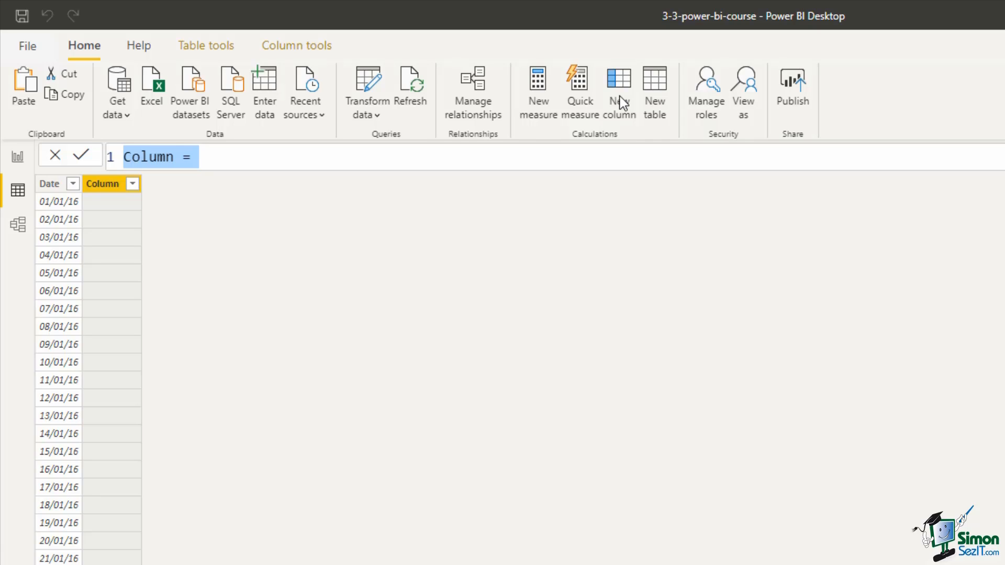
{"action": "type", "text": "Year = "}
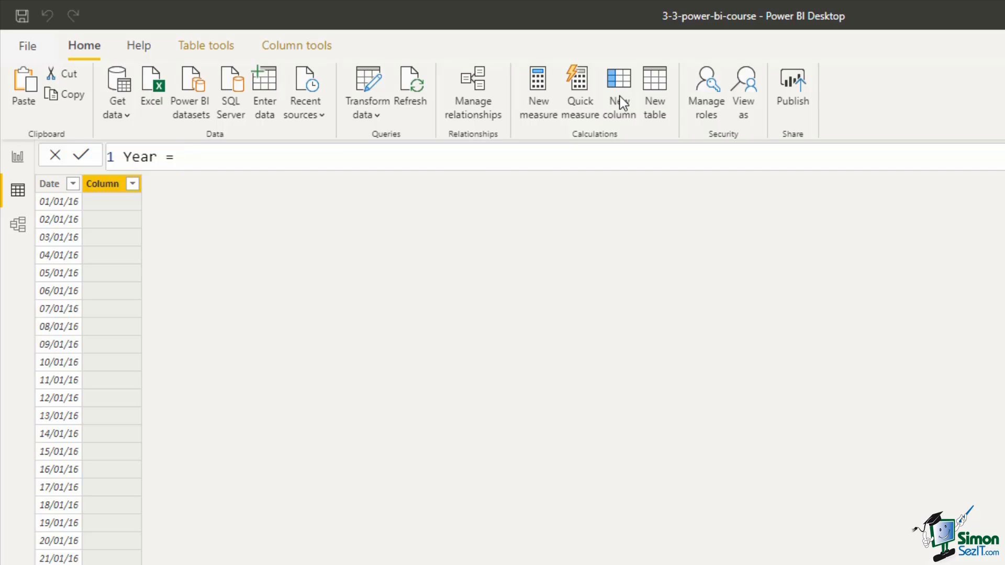
{"action": "type", "text": "year("}
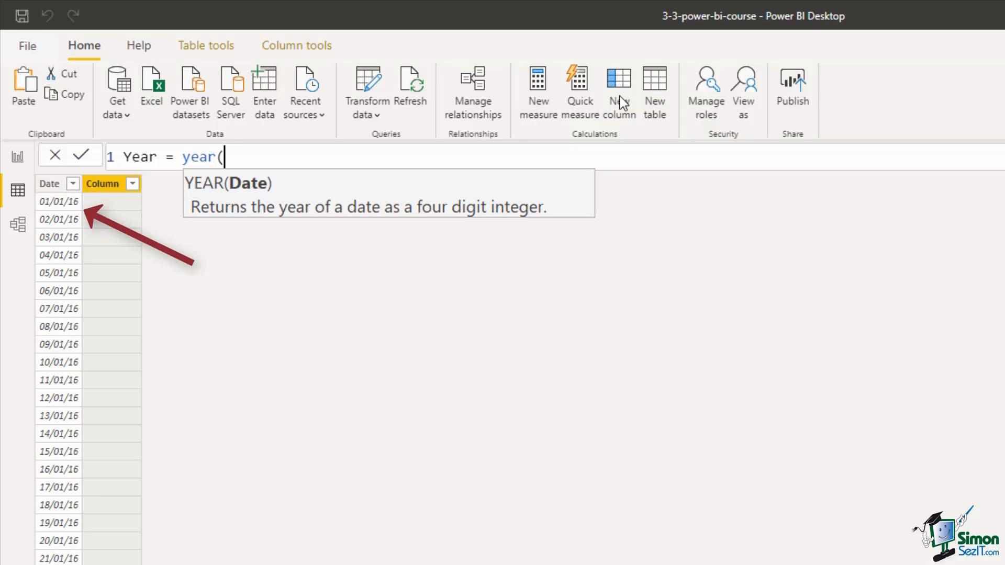
{"action": "type", "text": "d"}
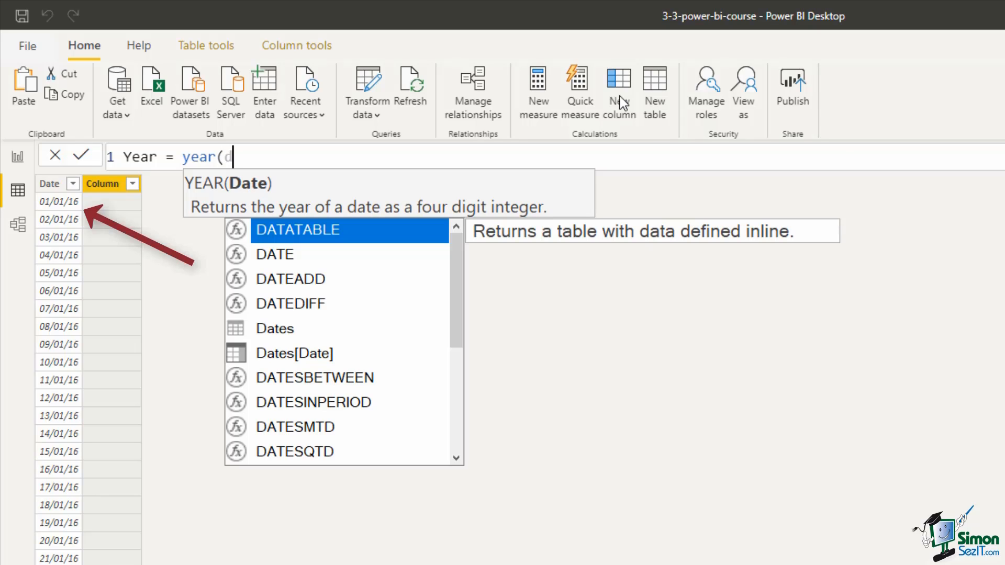
{"action": "type", "text": "a"}
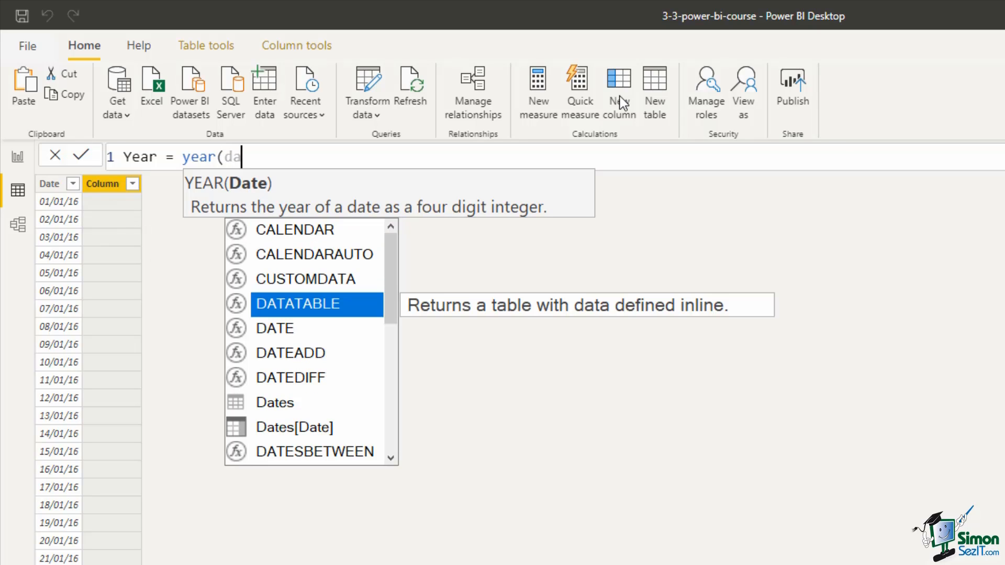
{"action": "key", "text": "Down"}
{"action": "key", "text": "Down"}
{"action": "key", "text": "Down"}
{"action": "key", "text": "Down"}
{"action": "key", "text": "Down"}
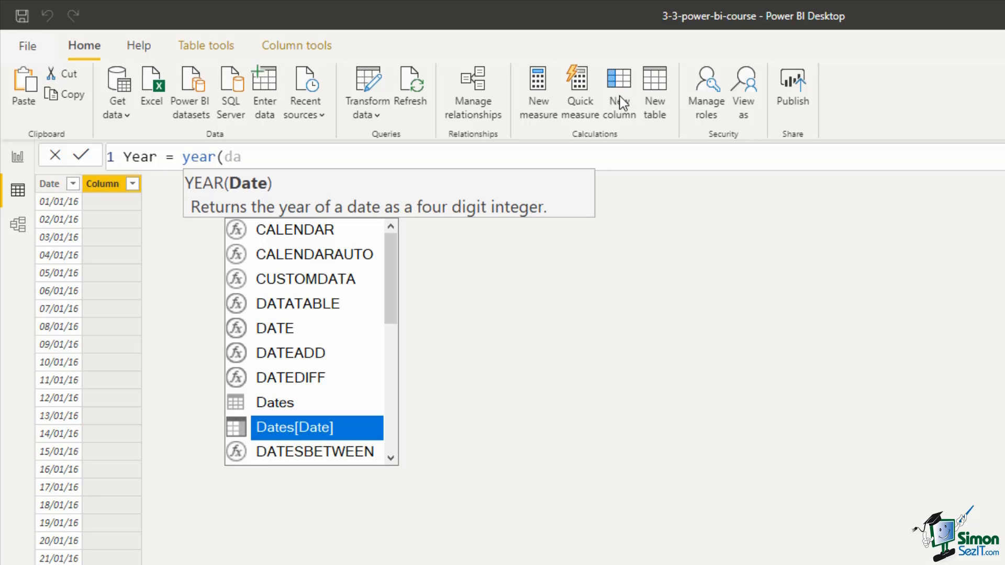
{"action": "key", "text": "Tab"}
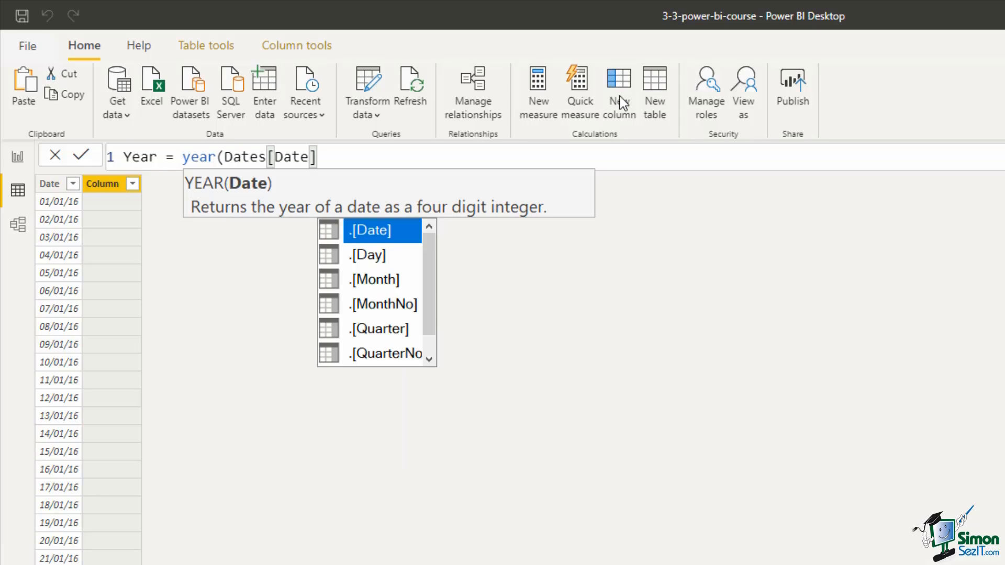
{"action": "type", "text": ")"}
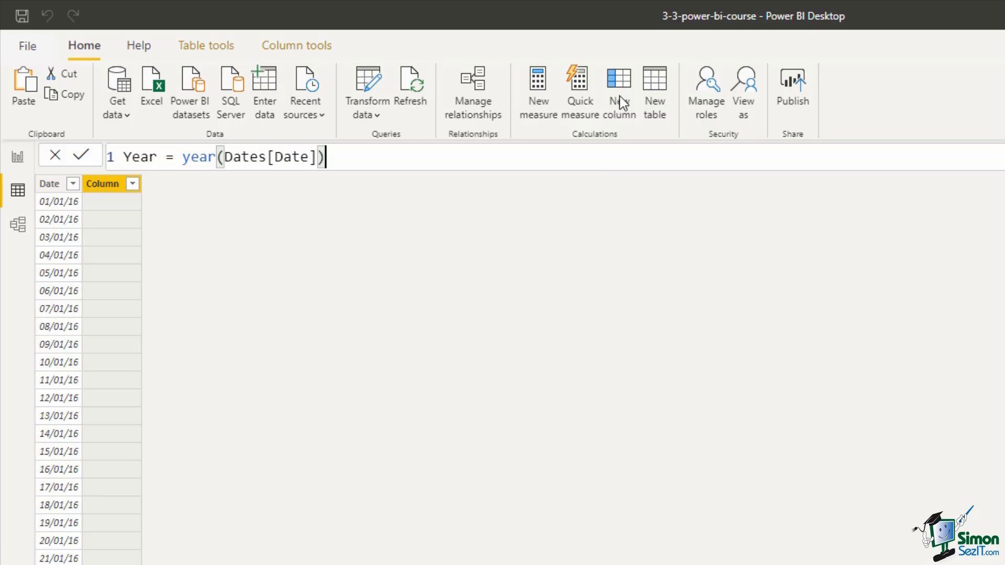
{"action": "key", "text": "Return"}
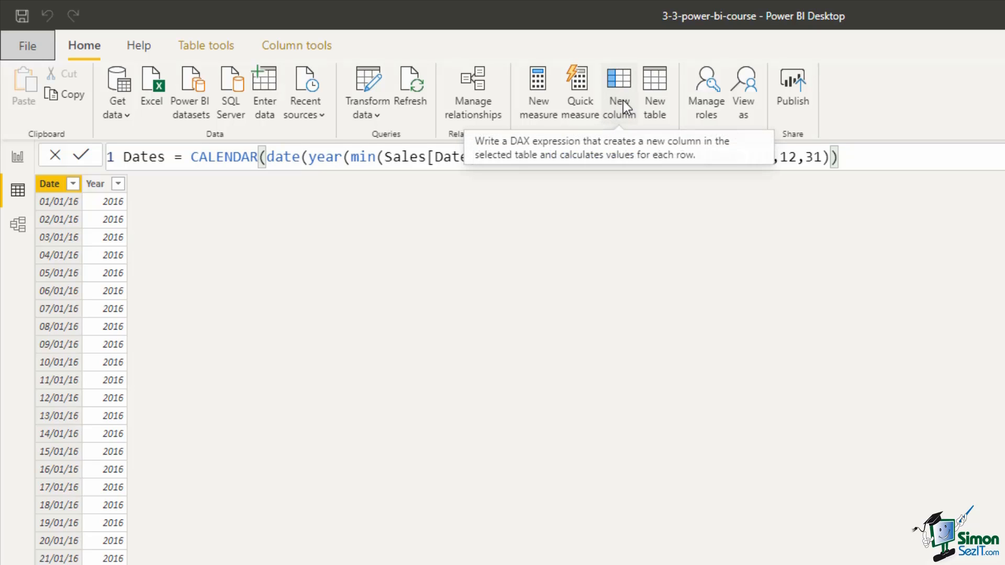
- Add a calculated column to the Dates table with the formula MonthNumber = month(Dates[Date])
{"action": "left_click", "coordinate": [626, 107]}
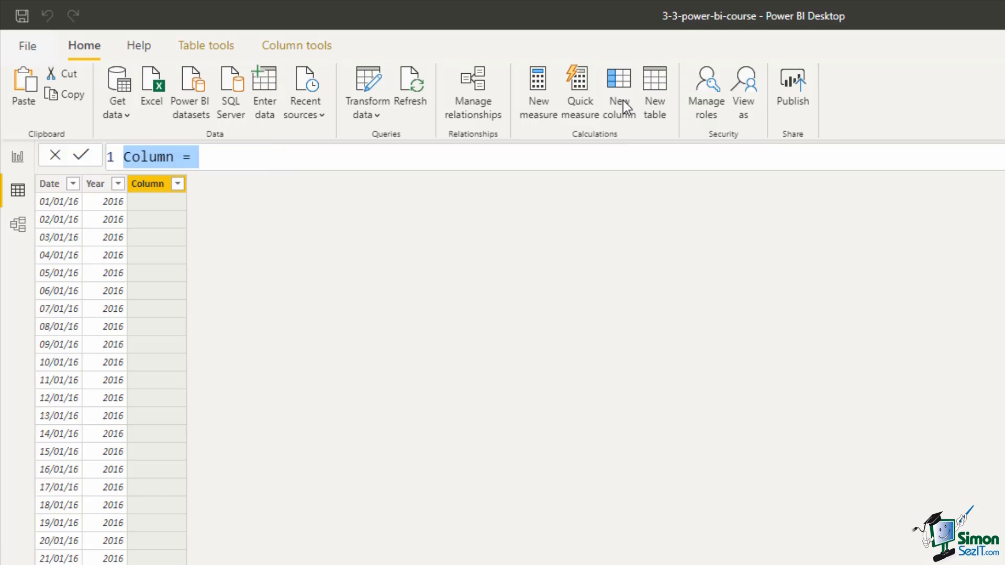
{"action": "type", "text": "MonthNu"}
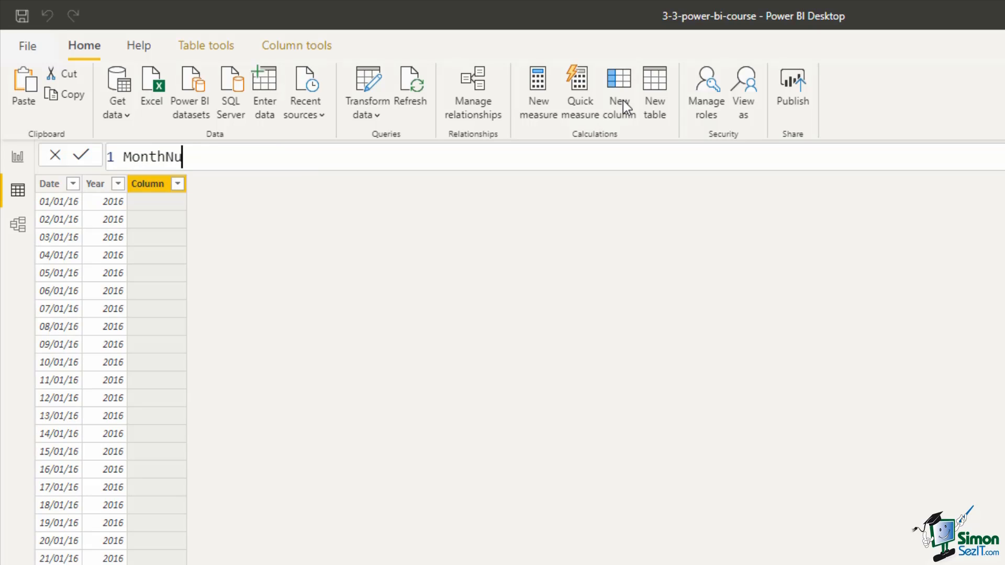
{"action": "type", "text": "mber = month("}
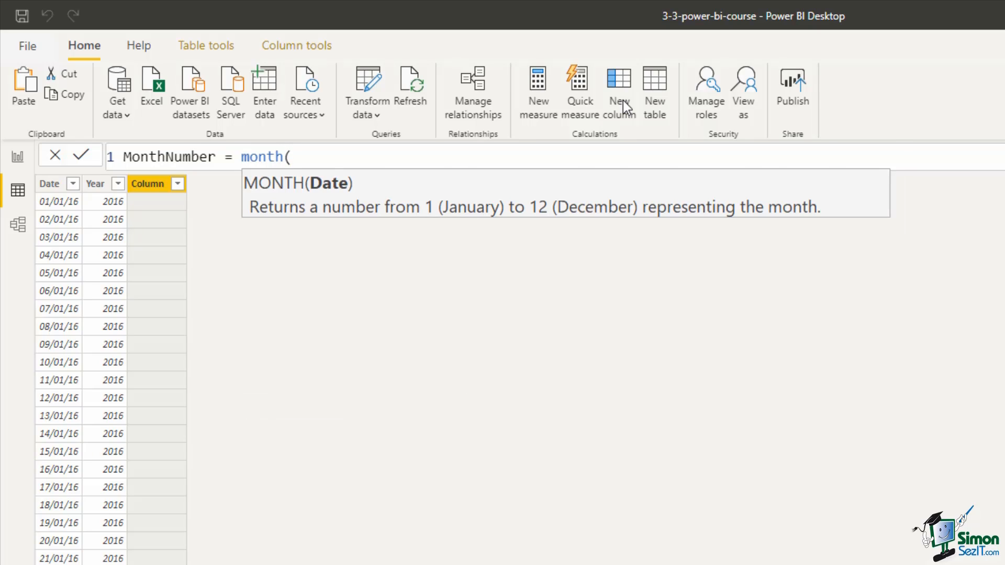
{"action": "type", "text": "da"}
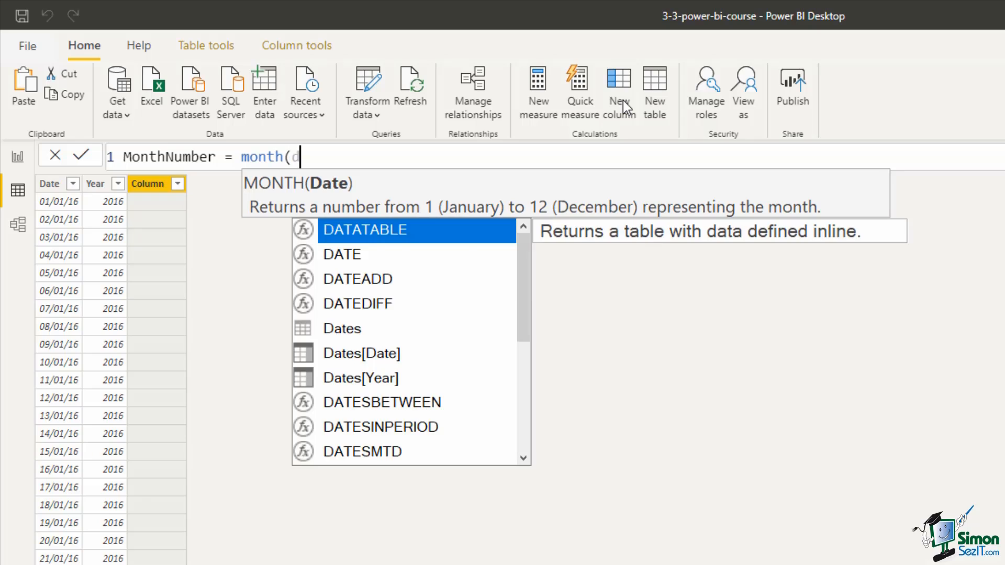
{"action": "key", "text": "Down"}
{"action": "key", "text": "Down"}
{"action": "key", "text": "Down"}
{"action": "key", "text": "Down"}
{"action": "key", "text": "Down"}
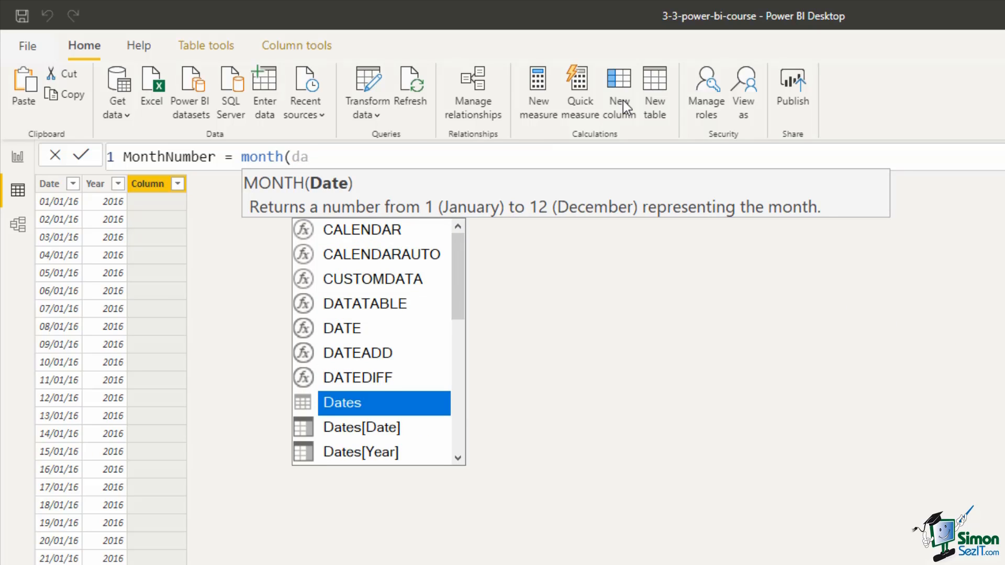
{"action": "key", "text": "Tab"}
{"action": "type", "text": ")"}
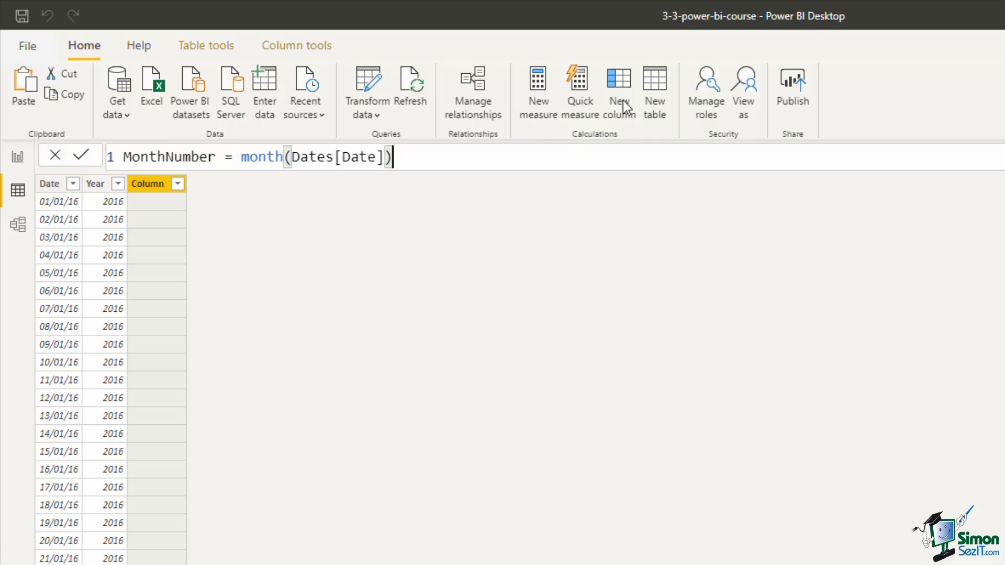
{"action": "key", "text": "Return"}
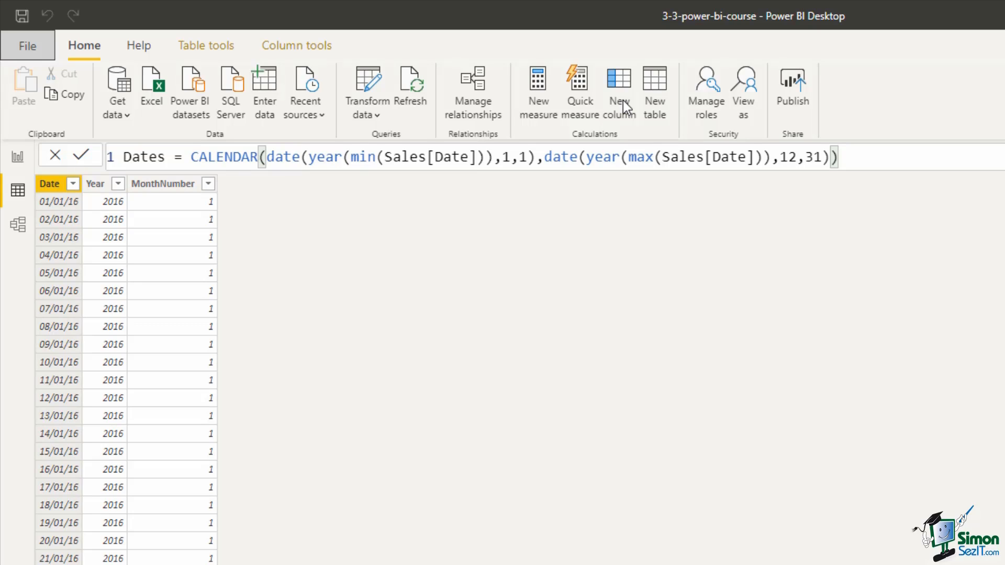
- Add a calculated column to the Dates table with the formula MonthName = FORMAT(Dates[Date],"MMMM")
{"action": "left_click", "coordinate": [627, 99]}
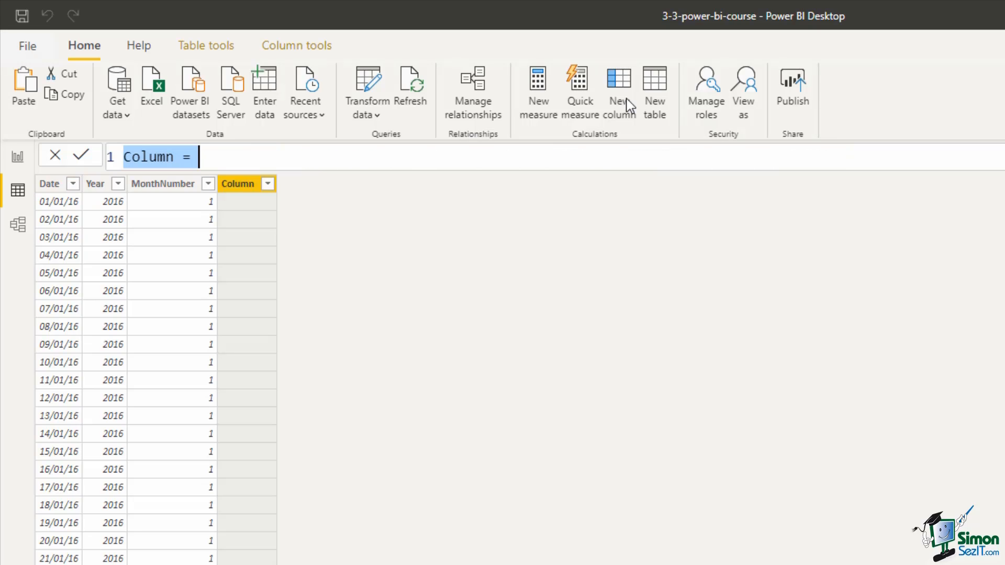
{"action": "type", "text": "Month"}
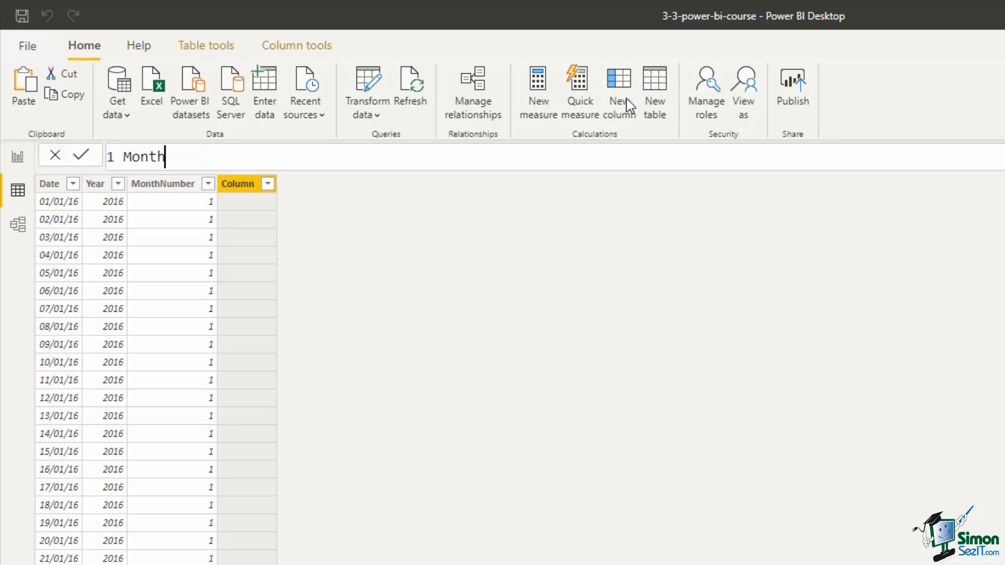
{"action": "type", "text": "Name = fo"}
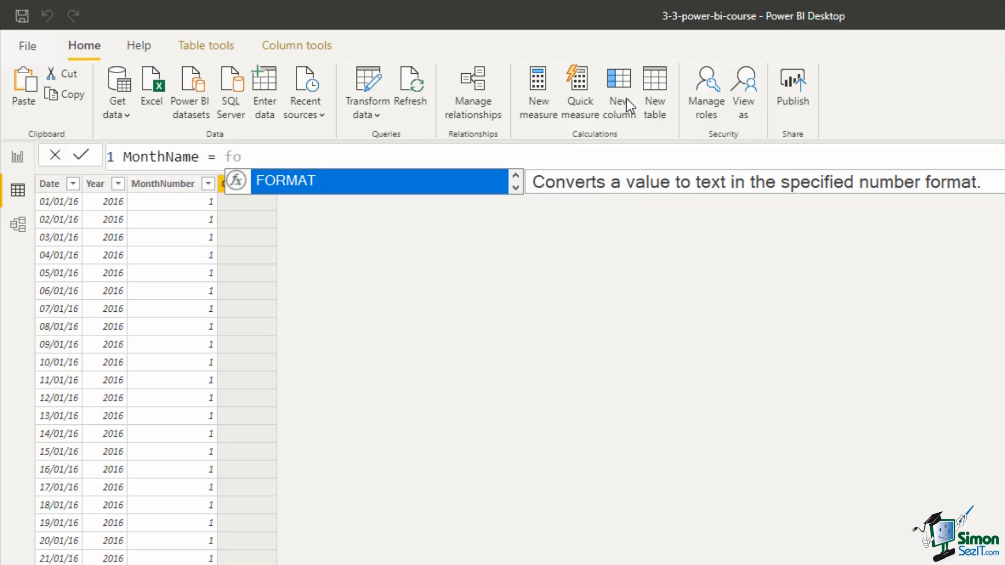
{"action": "key", "text": "Tab"}
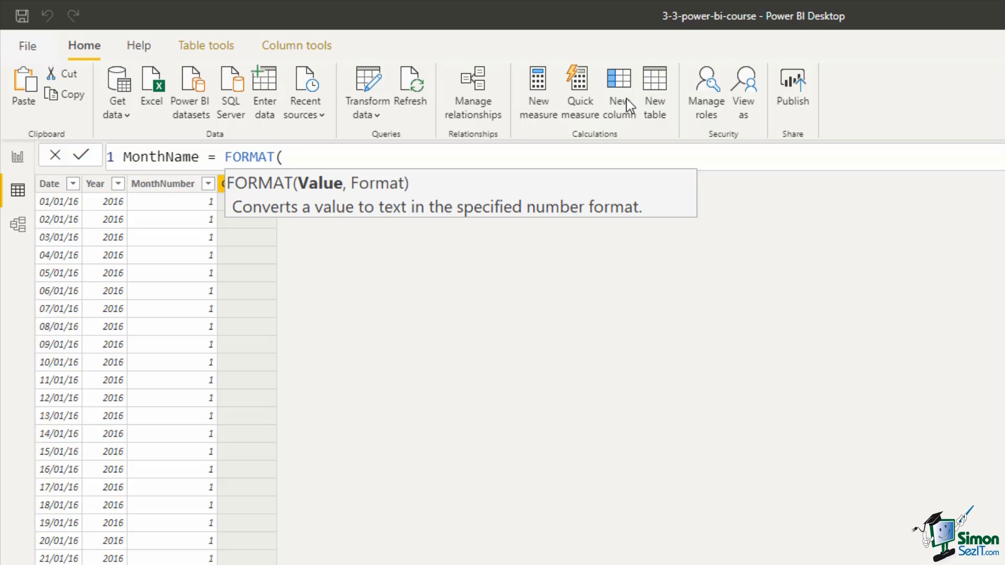
{"action": "type", "text": "dat"}
{"action": "key", "text": "Down"}
{"action": "key", "text": "Down"}
{"action": "key", "text": "Down"}
{"action": "key", "text": "Down"}
{"action": "key", "text": "Down"}
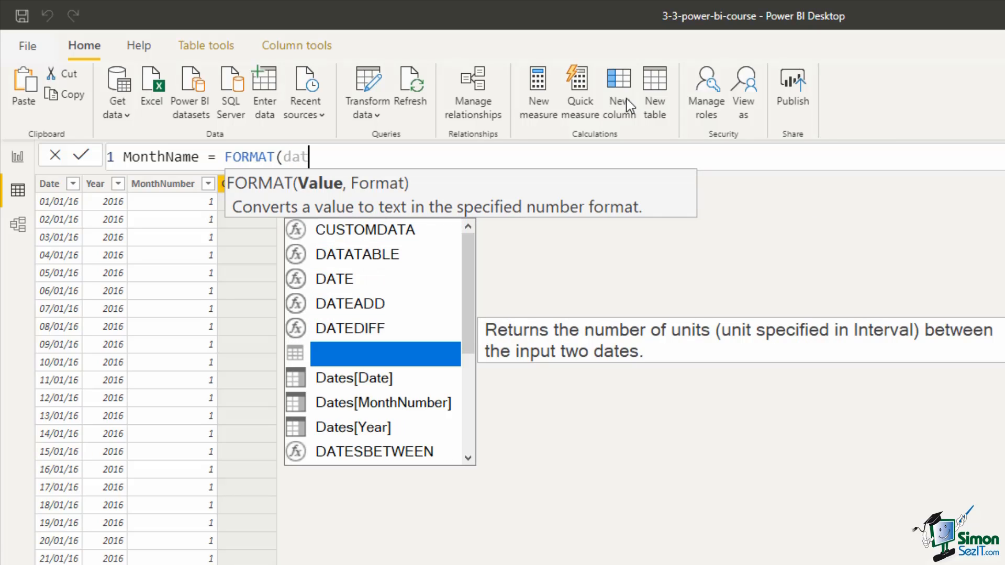
{"action": "key", "text": "Tab"}
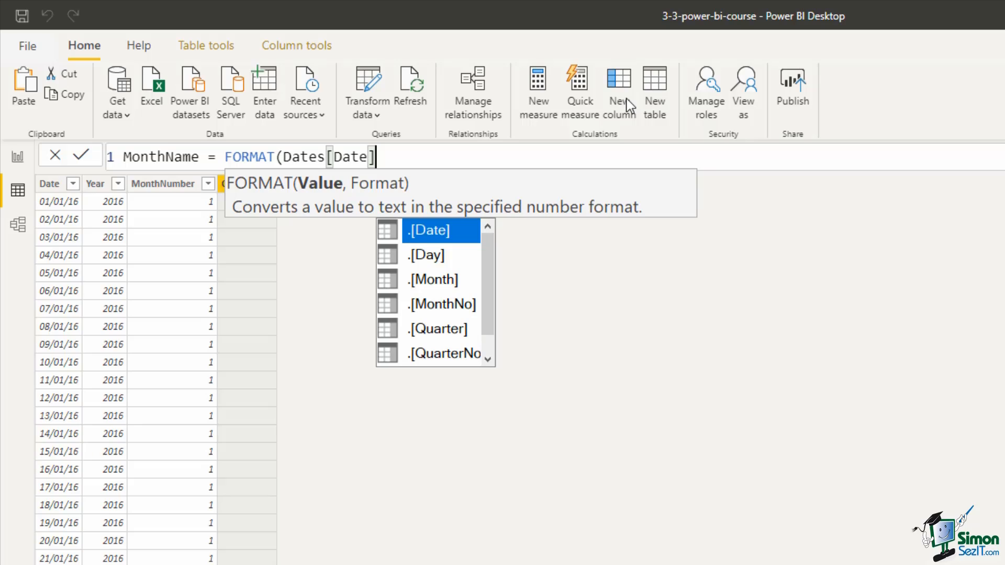
{"action": "type", "text": ","}
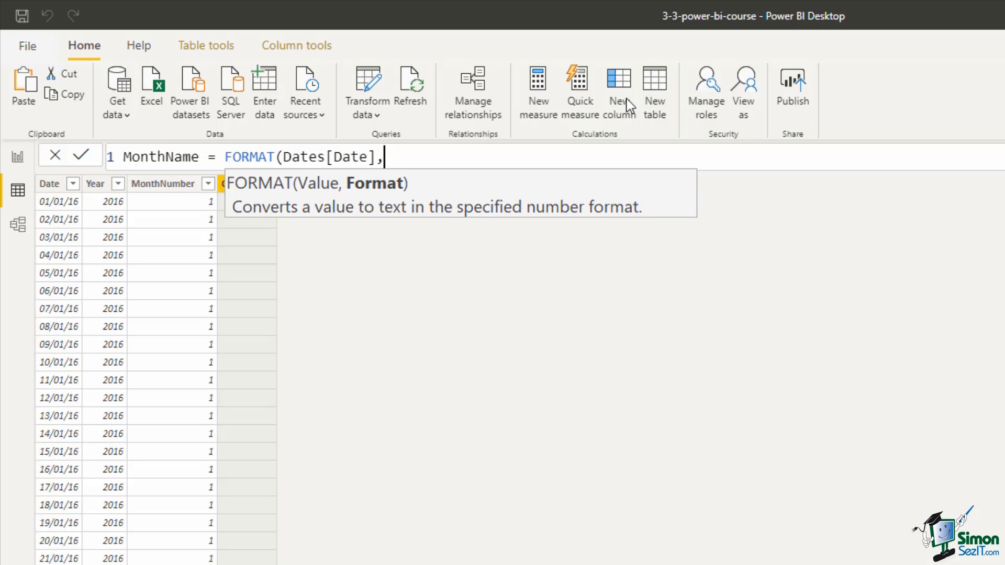
{"action": "type", "text": "\"MMM"}
{"action": "type", "text": "M\")"}
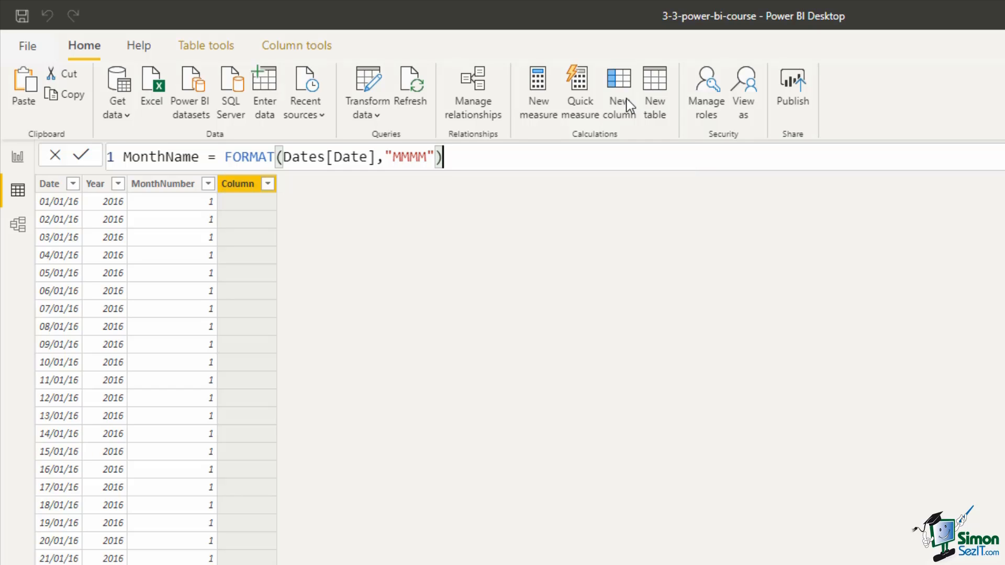
{"action": "key", "text": "Return"}
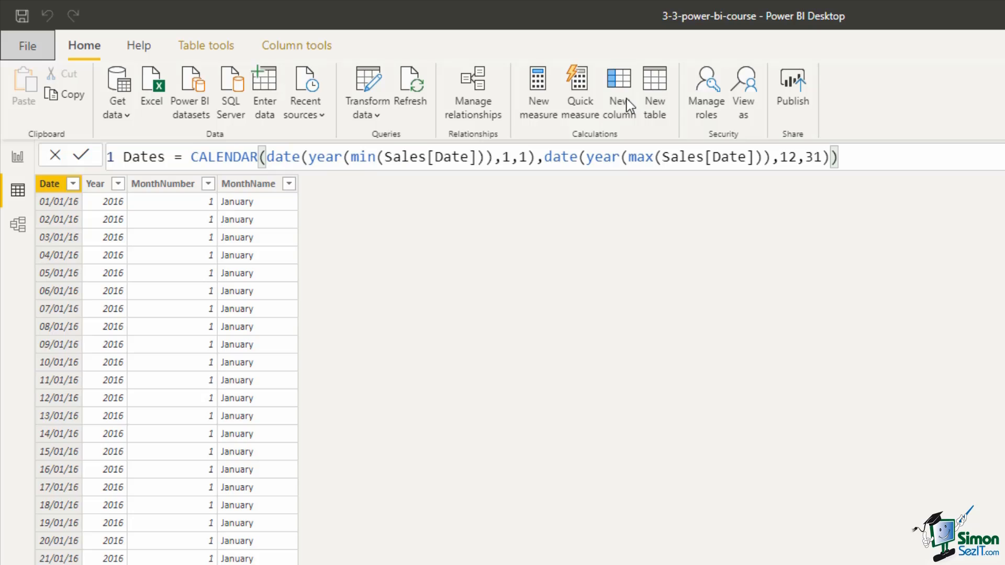
- Change the format string in the MonthName column's formula to "MMM" for abbreviated month names
{"action": "left_click", "coordinate": [251, 187]}
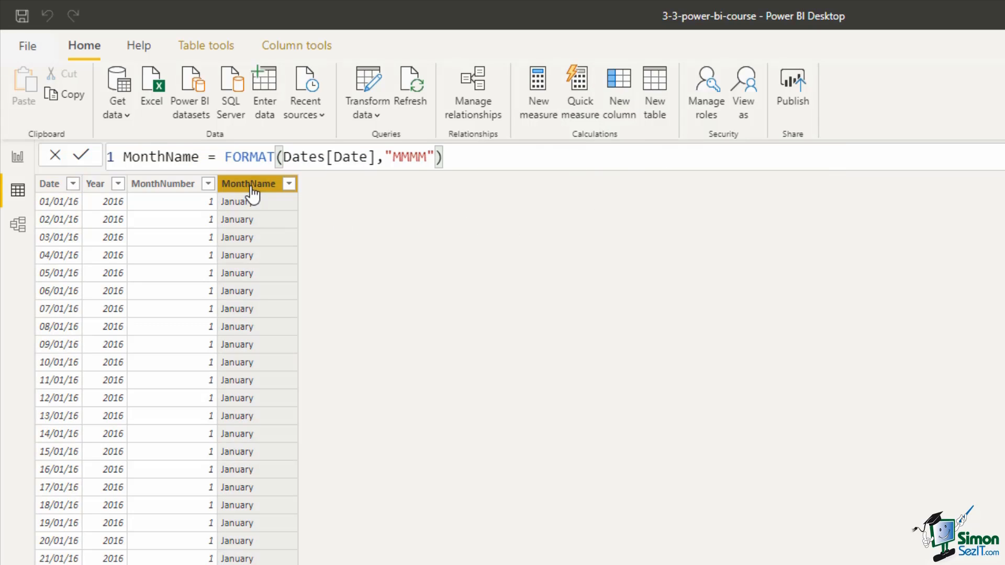
{"action": "double_click", "coordinate": [416, 157]}
{"action": "type", "text": "MMM"}
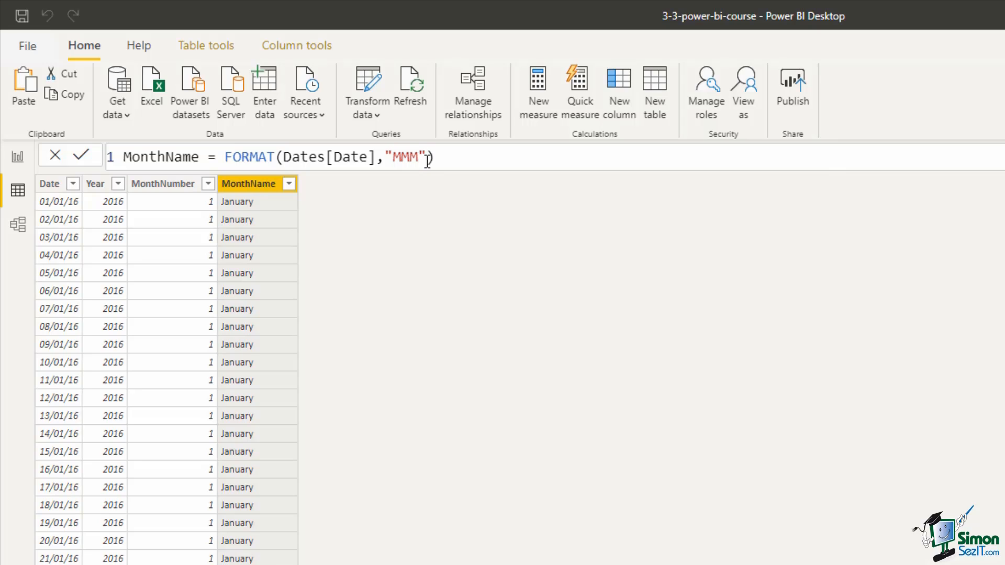
{"action": "key", "text": "Return"}
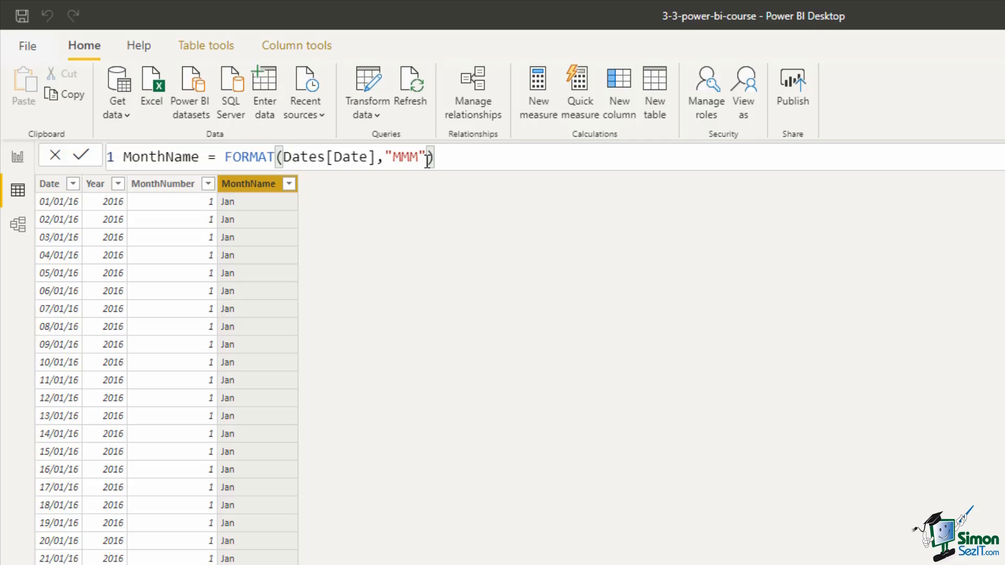
- Add a calculated column to the Dates table with the formula Day = day(Dates[Date])
{"action": "left_click", "coordinate": [634, 109]}
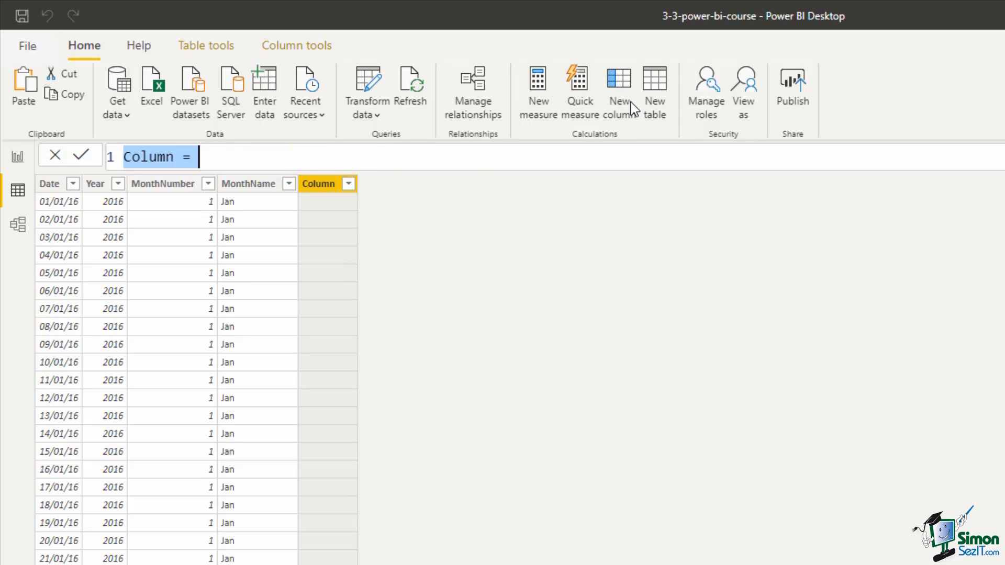
{"action": "type", "text": "Da"}
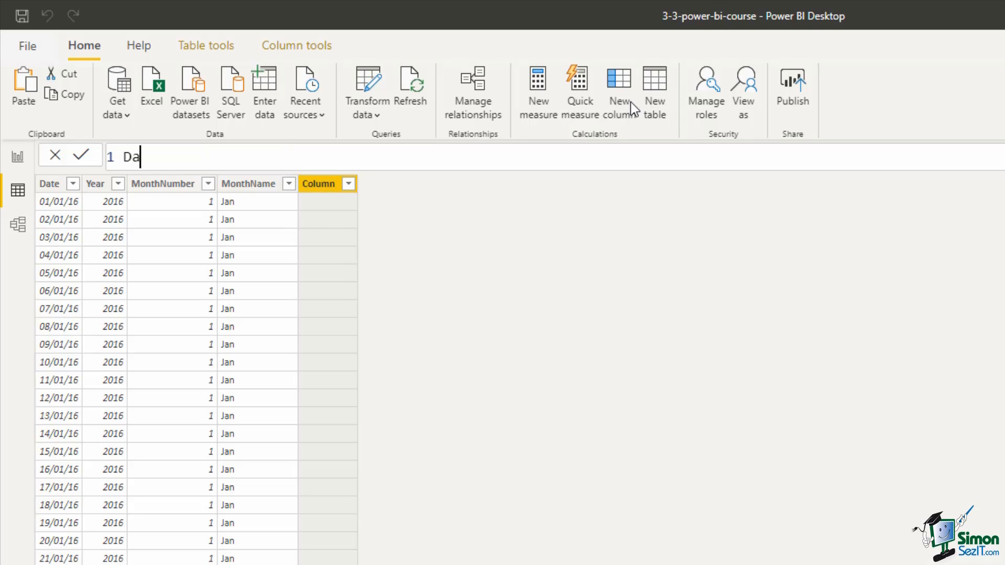
{"action": "type", "text": "y = day"}
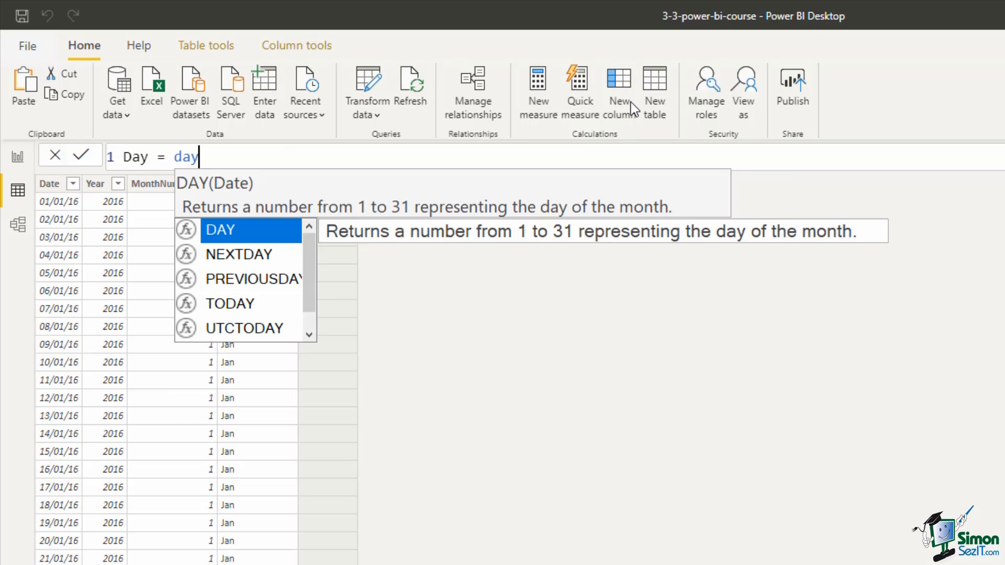
{"action": "type", "text": "("}
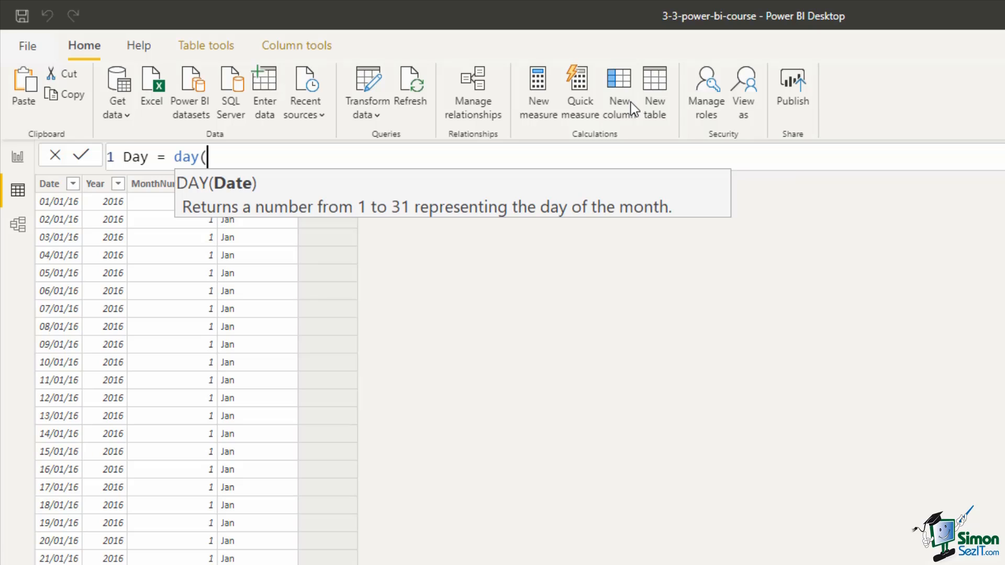
{"action": "type", "text": "da"}
{"action": "key", "text": "Down"}
{"action": "key", "text": "Down"}
{"action": "key", "text": "Down"}
{"action": "key", "text": "Down"}
{"action": "key", "text": "Down"}
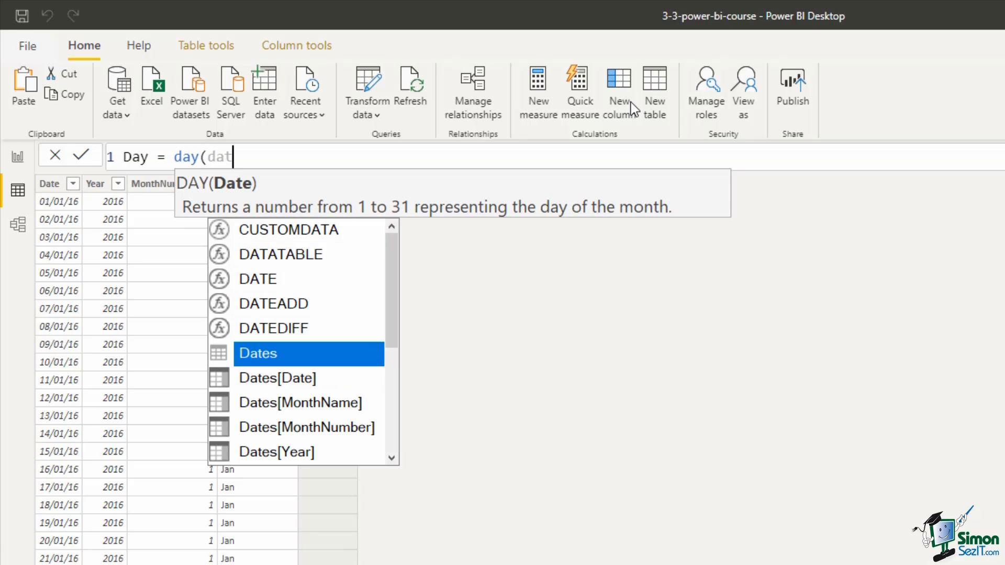
{"action": "key", "text": "Tab"}
{"action": "type", "text": ")"}
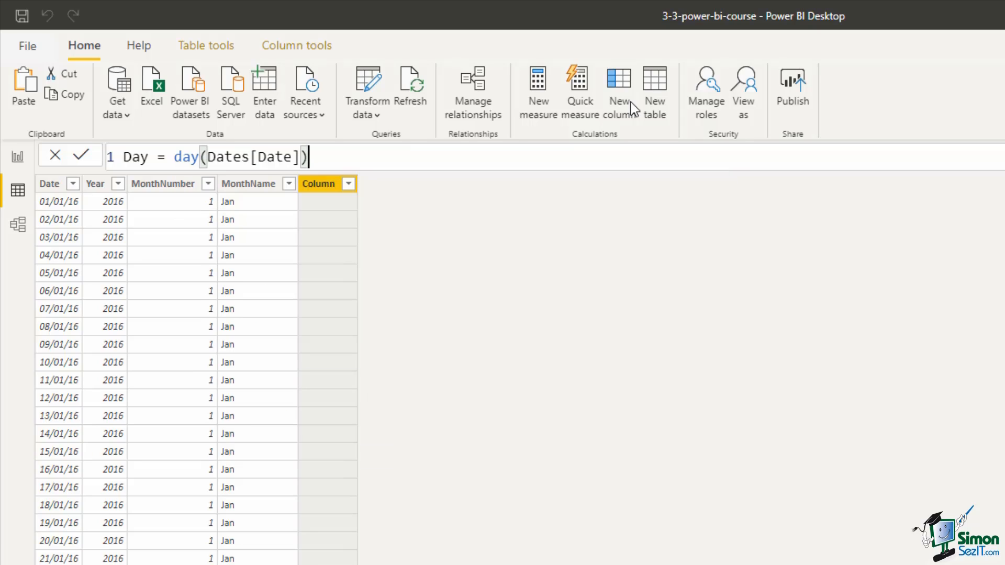
{"action": "key", "text": "Return"}
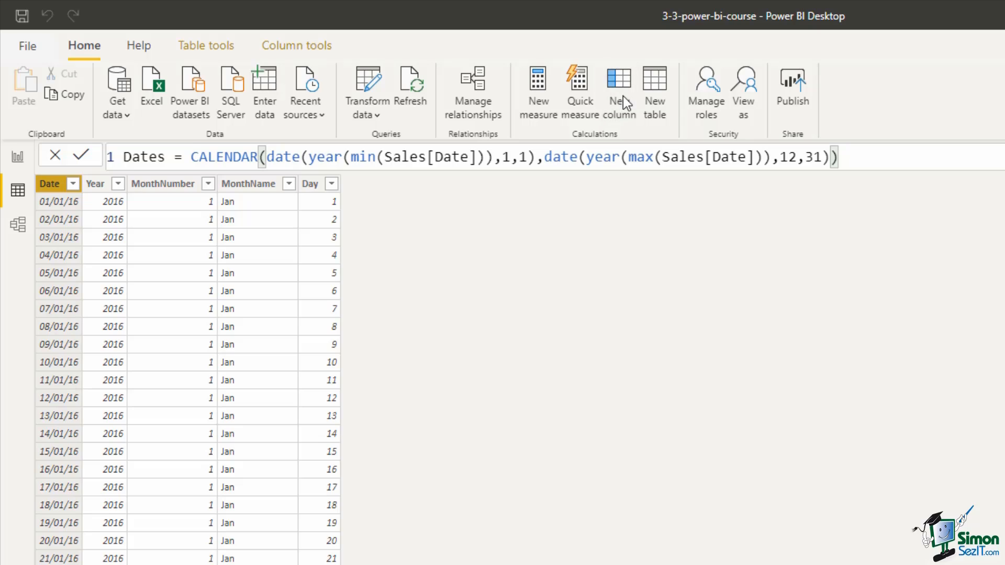
- Add a calculated column to the Dates table with the formula WeekdayNumber = WEEKDAY(Dates[Date],2), numbering Monday as 1 through Sunday as 7
{"action": "left_click", "coordinate": [620, 100]}
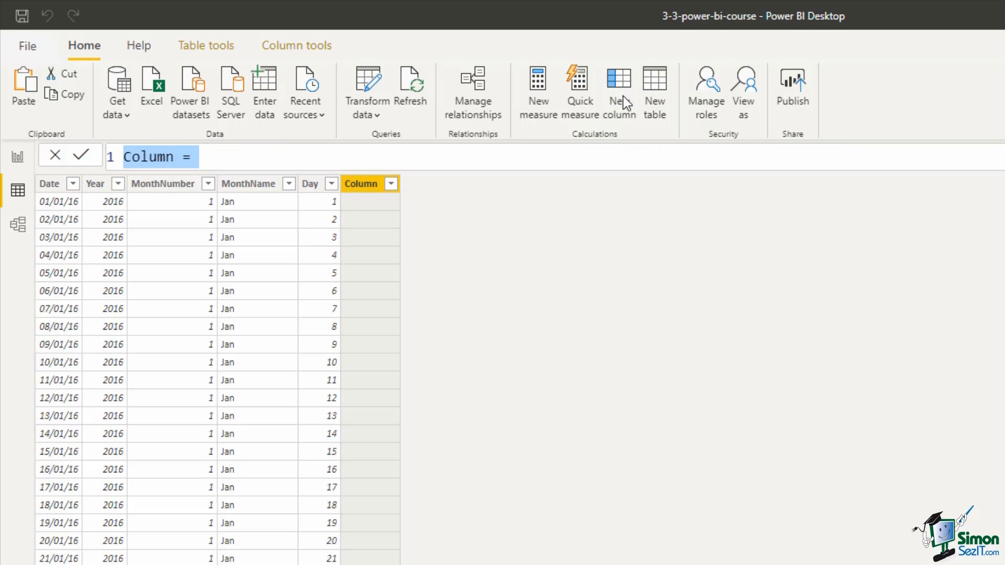
{"action": "type", "text": "Weekda"}
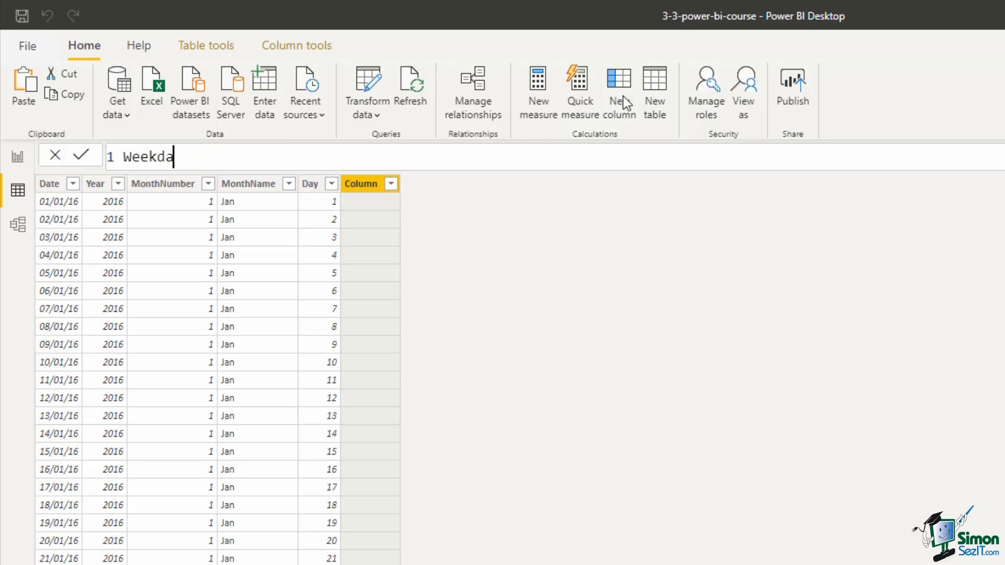
{"action": "type", "text": "yNumber = "}
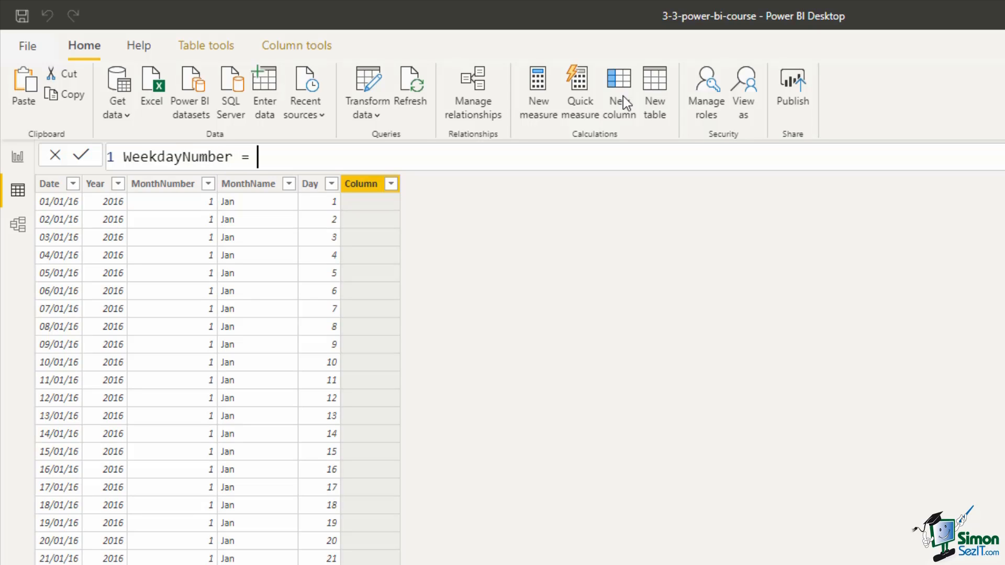
{"action": "type", "text": "wee"}
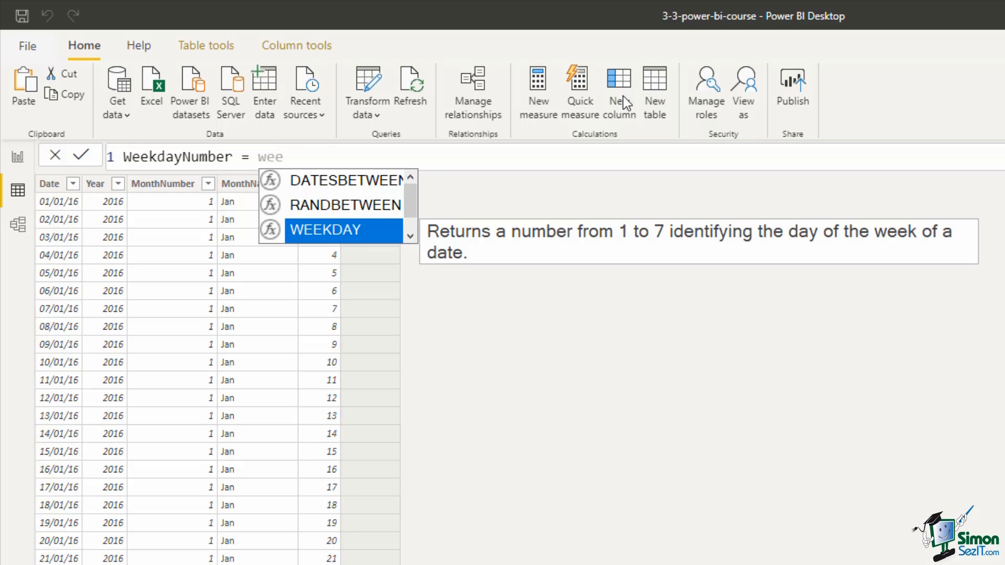
{"action": "key", "text": "Tab"}
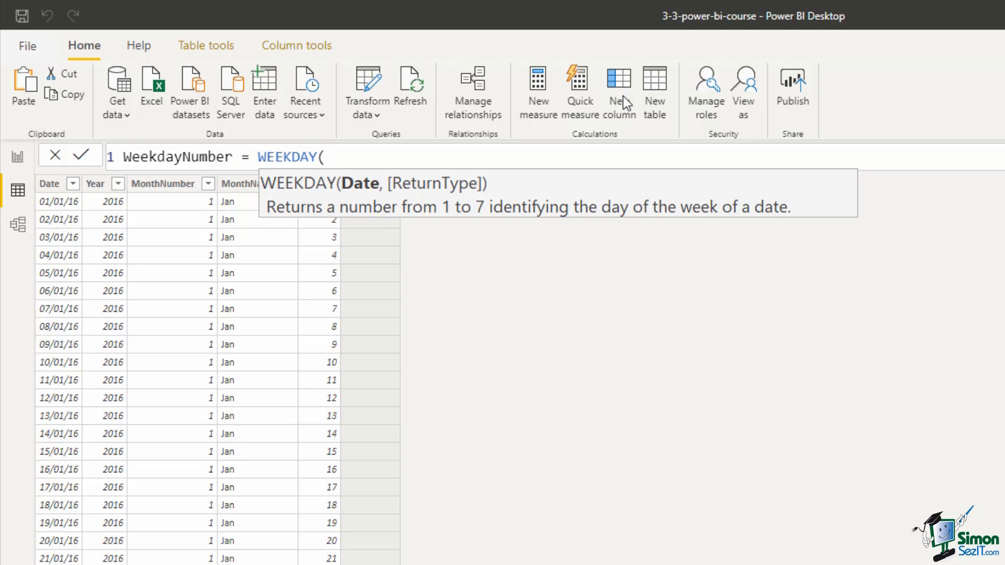
{"action": "type", "text": "dat"}
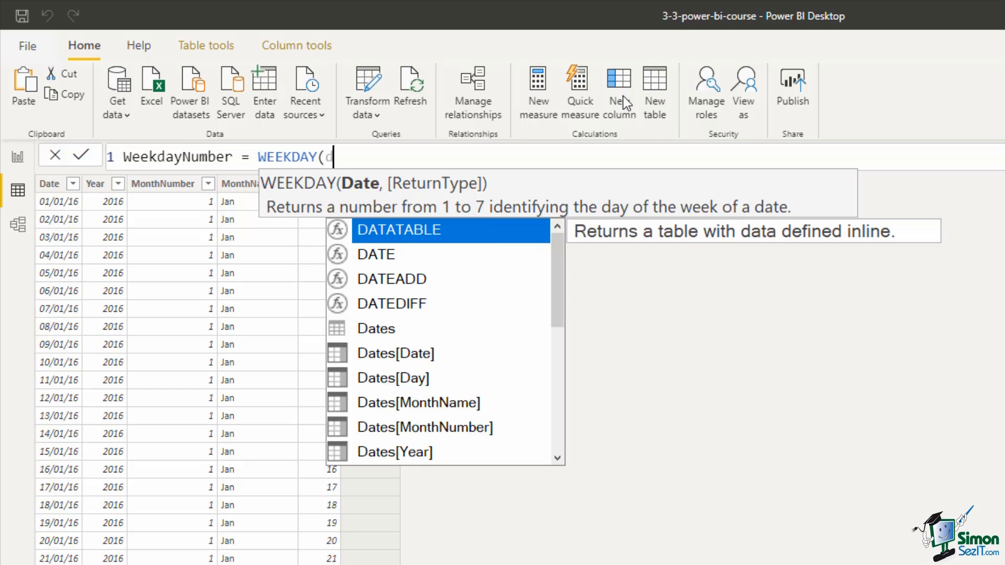
{"action": "key", "text": "Down"}
{"action": "key", "text": "Down"}
{"action": "key", "text": "Down"}
{"action": "key", "text": "Down"}
{"action": "key", "text": "Down"}
{"action": "key", "text": "Tab"}
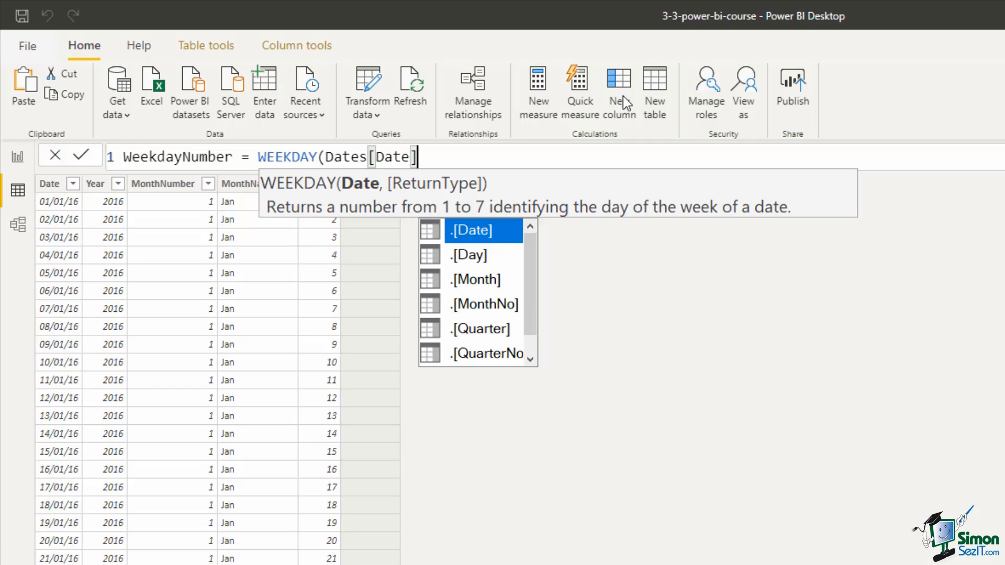
{"action": "type", "text": ","}
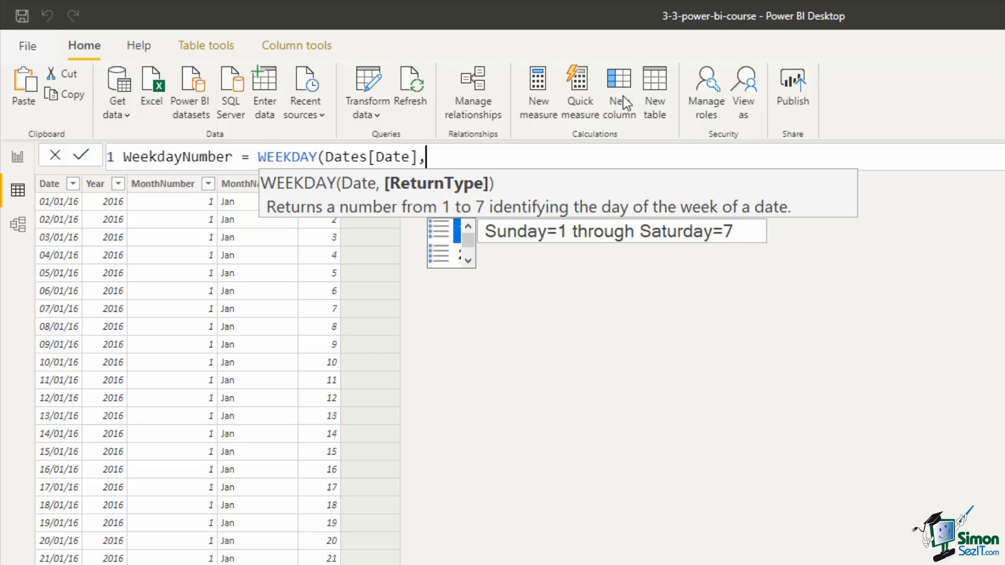
{"action": "key", "text": "Down"}
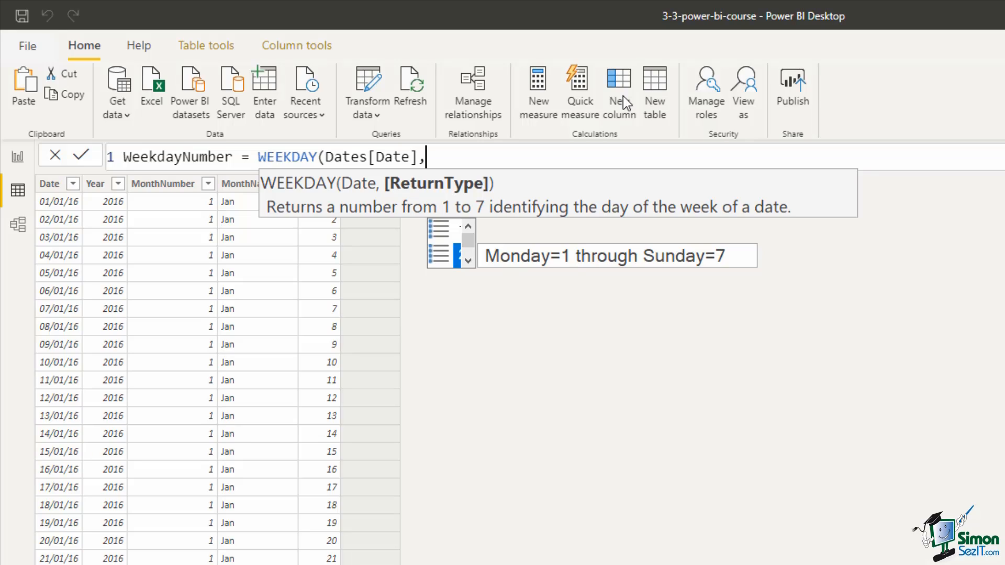
{"action": "type", "text": "2"}
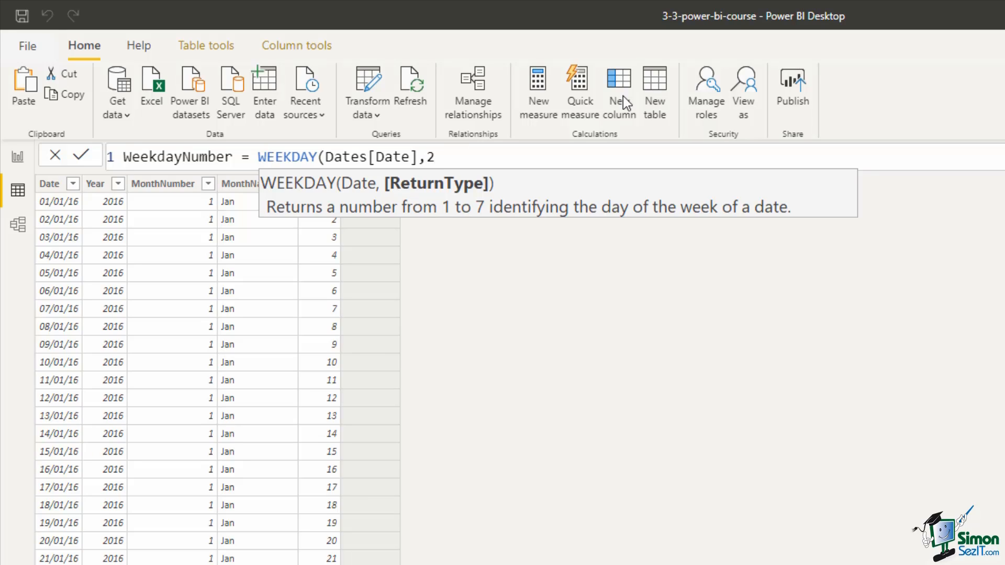
{"action": "type", "text": ")"}
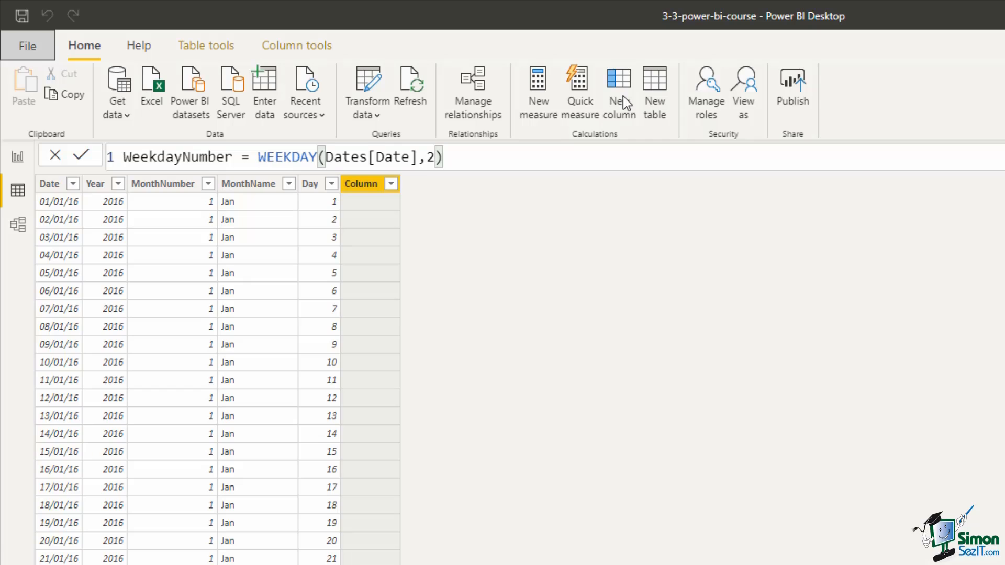
{"action": "key", "text": "Return"}
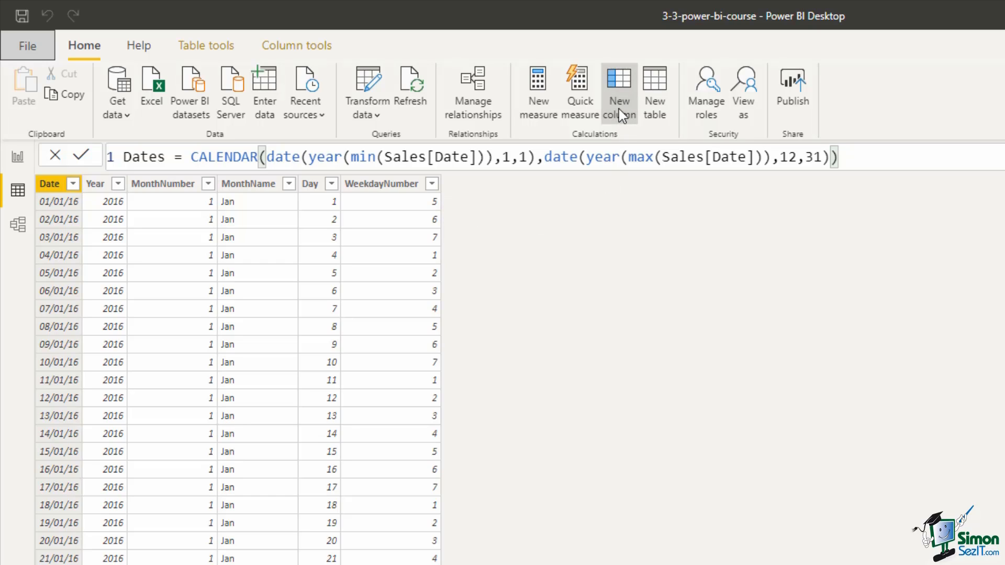
- Add a calculated column to the Dates table with the formula WeekdayName = FORMAT(Dates[Date],"DDD") for abbreviated weekday names
{"action": "left_click", "coordinate": [621, 115]}
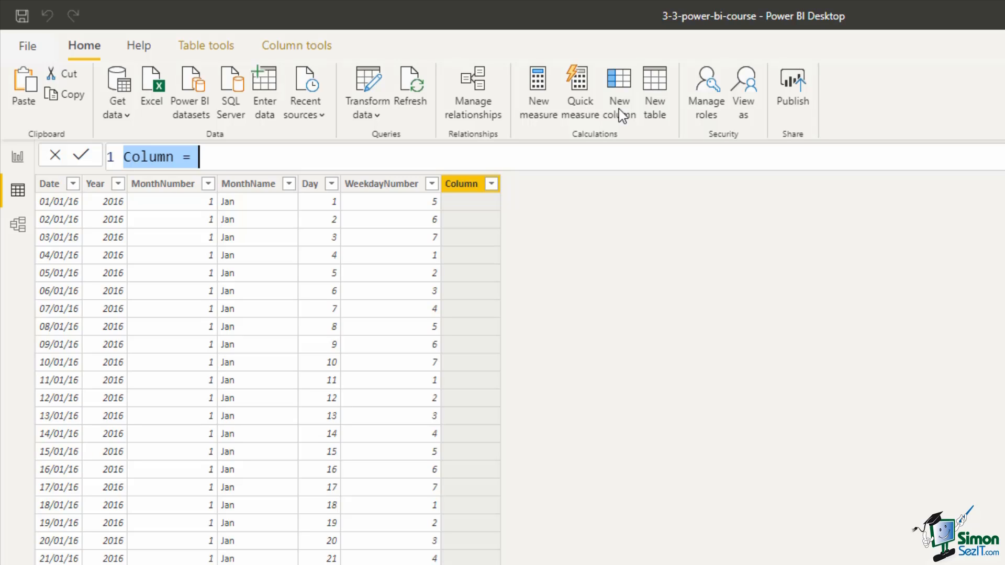
{"action": "type", "text": "W"}
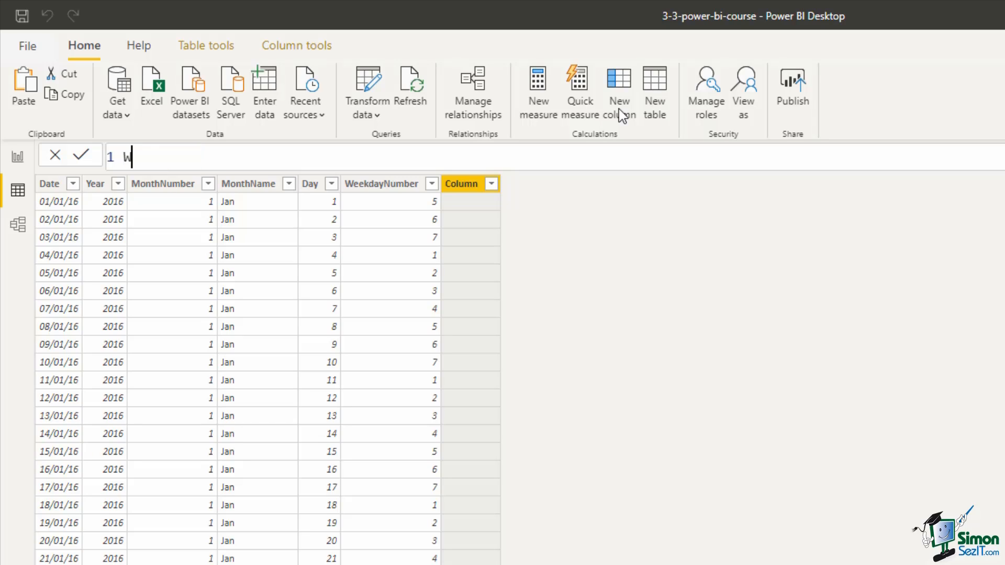
{"action": "type", "text": "eekdayNa"}
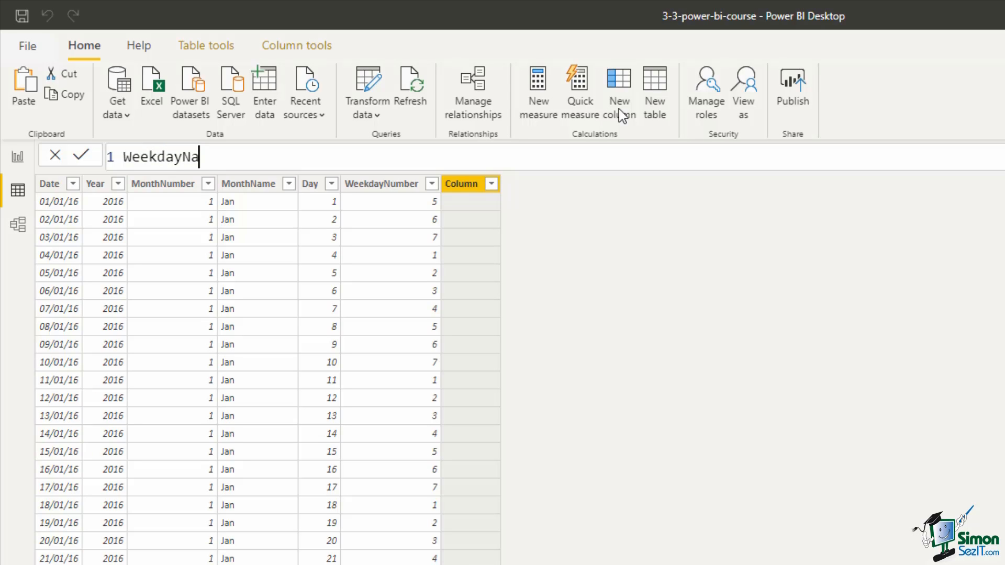
{"action": "type", "text": "me = Format("}
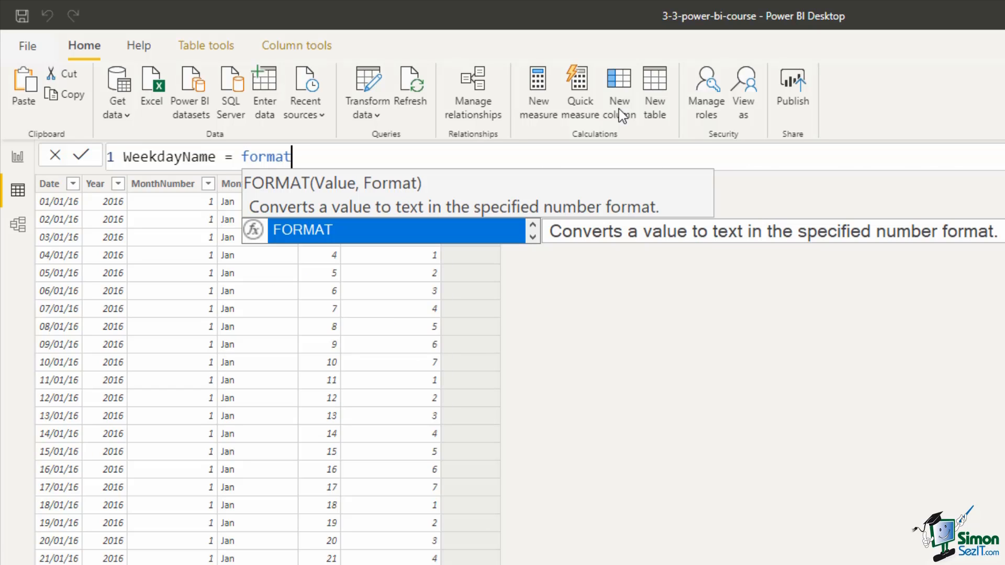
{"action": "type", "text": "dat"}
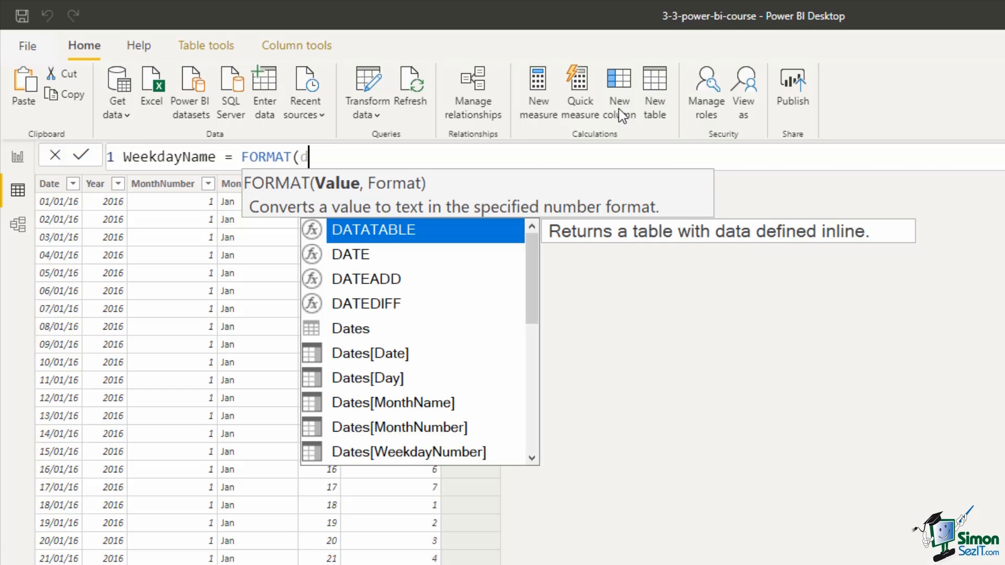
{"action": "key", "text": "Down"}
{"action": "key", "text": "Down"}
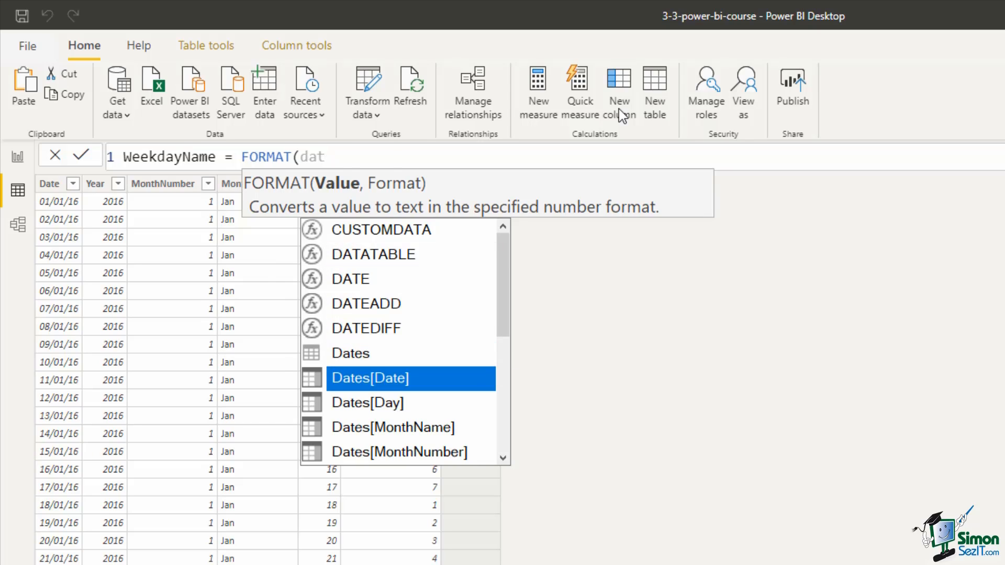
{"action": "key", "text": "Tab"}
{"action": "type", "text": ","}
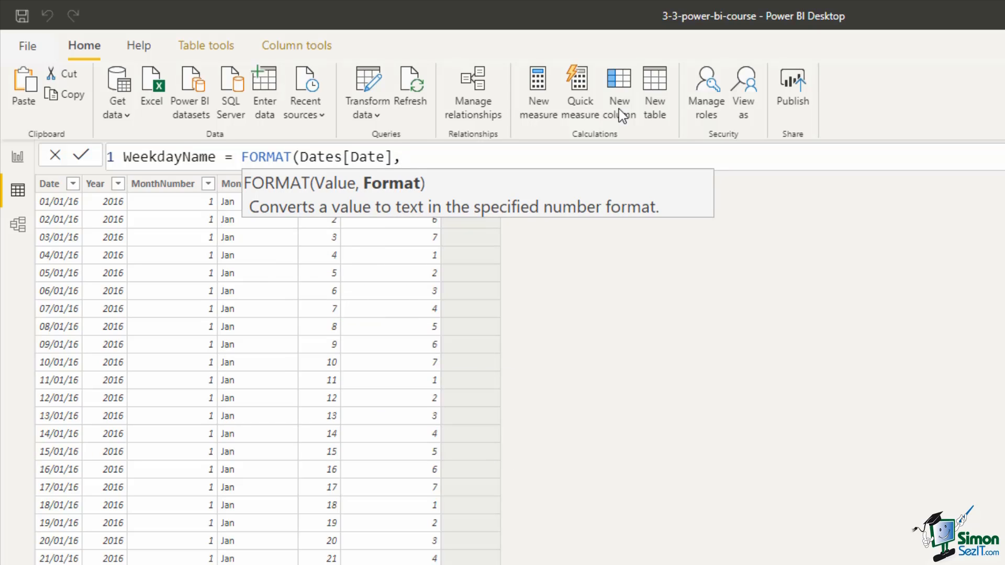
{"action": "type", "text": "\"DDD\")"}
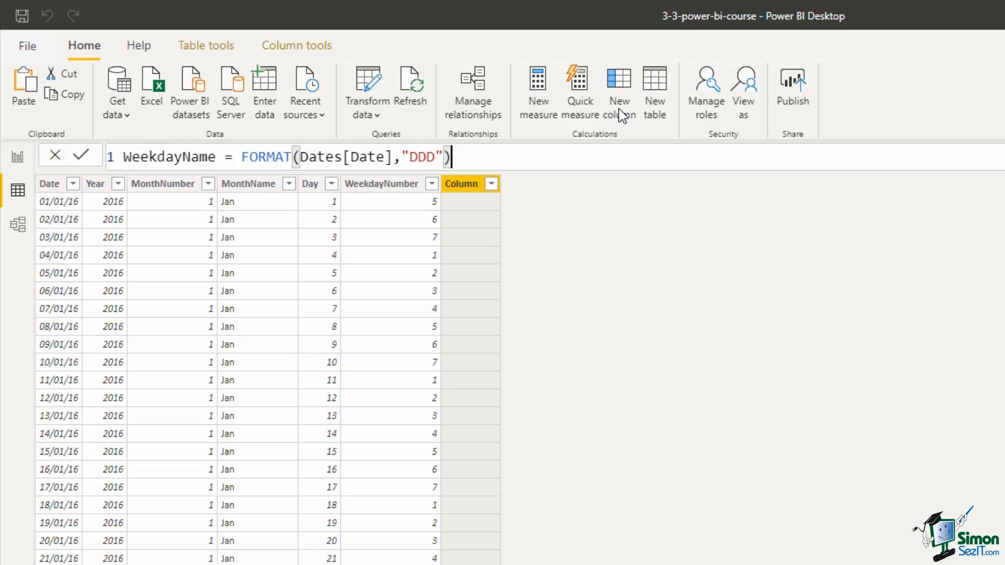
{"action": "key", "text": "Return"}
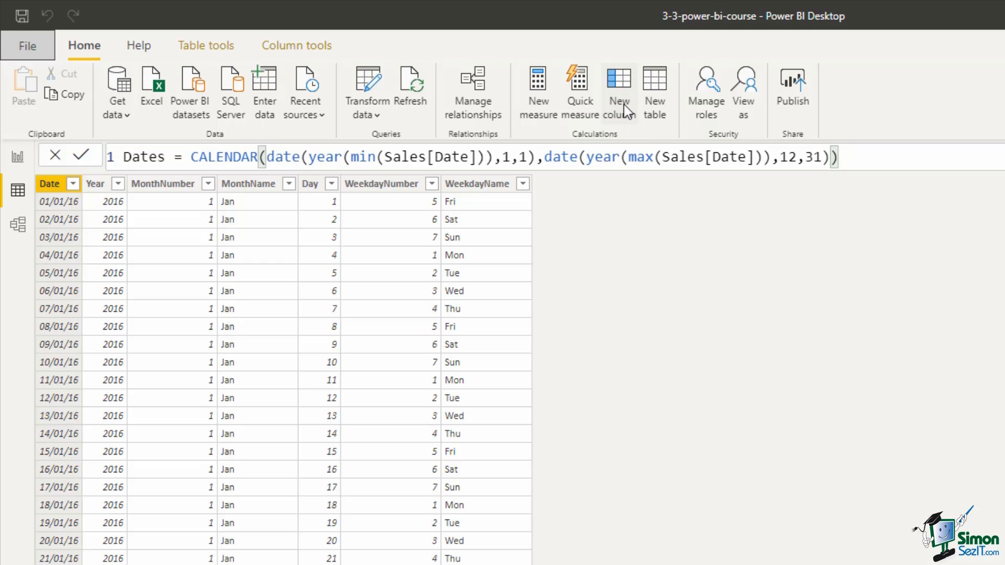
- Add a calculated column to the Dates table with the formula IsWeekend = if(Dates[WeekdayNumber]>5,"Yes","No")
{"action": "left_click", "coordinate": [625, 111]}
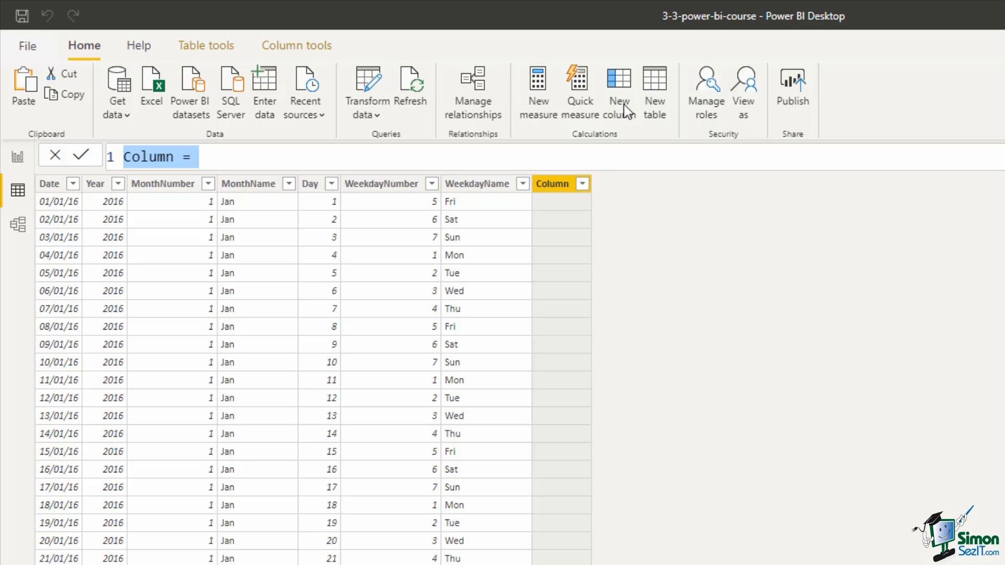
{"action": "type", "text": "Is"}
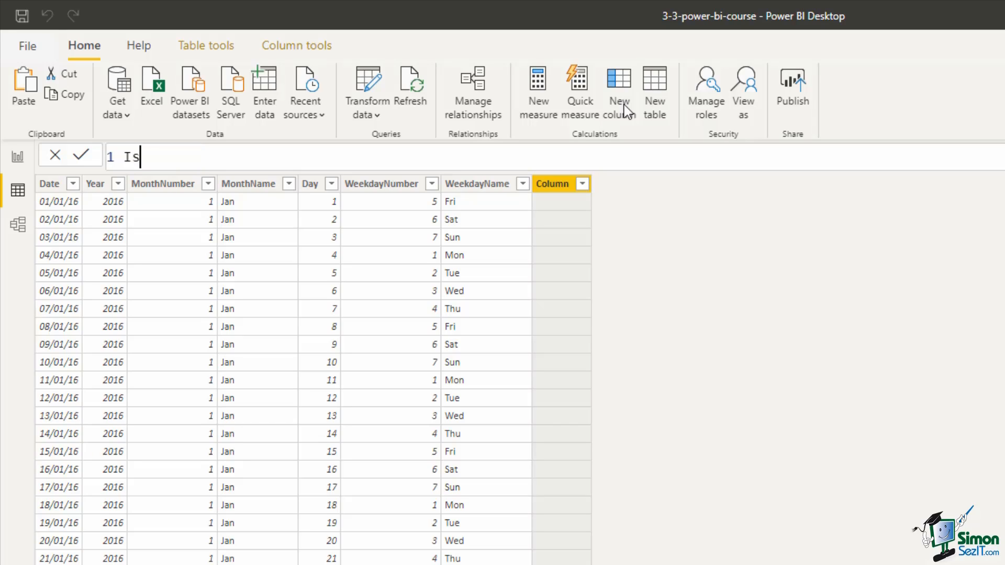
{"action": "type", "text": "Weekend = "}
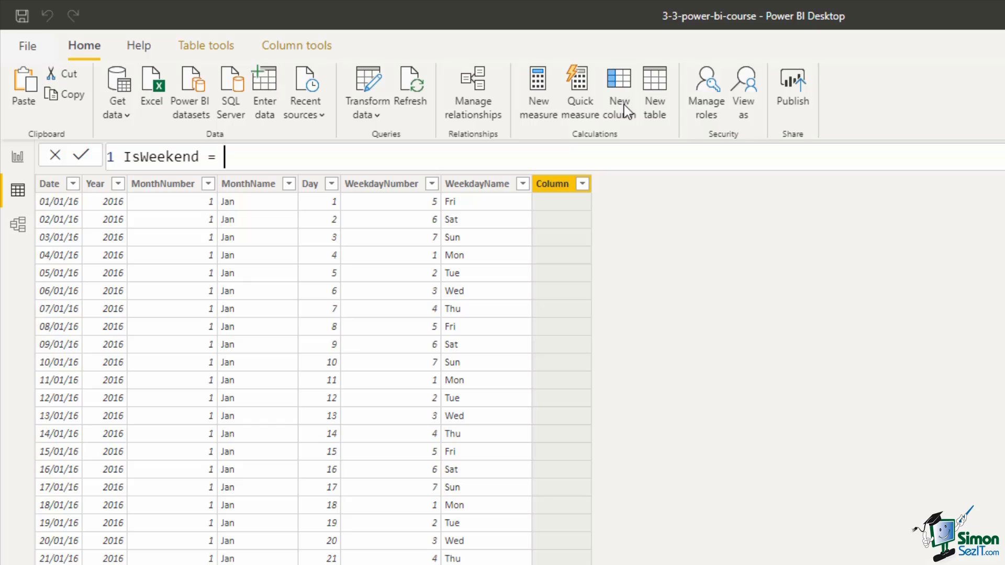
{"action": "type", "text": "if"}
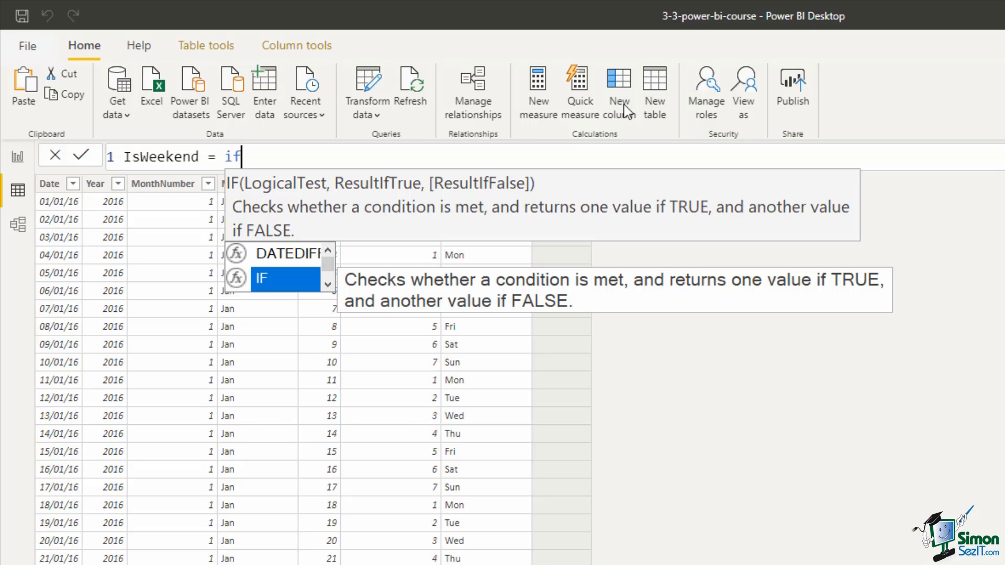
{"action": "type", "text": "("}
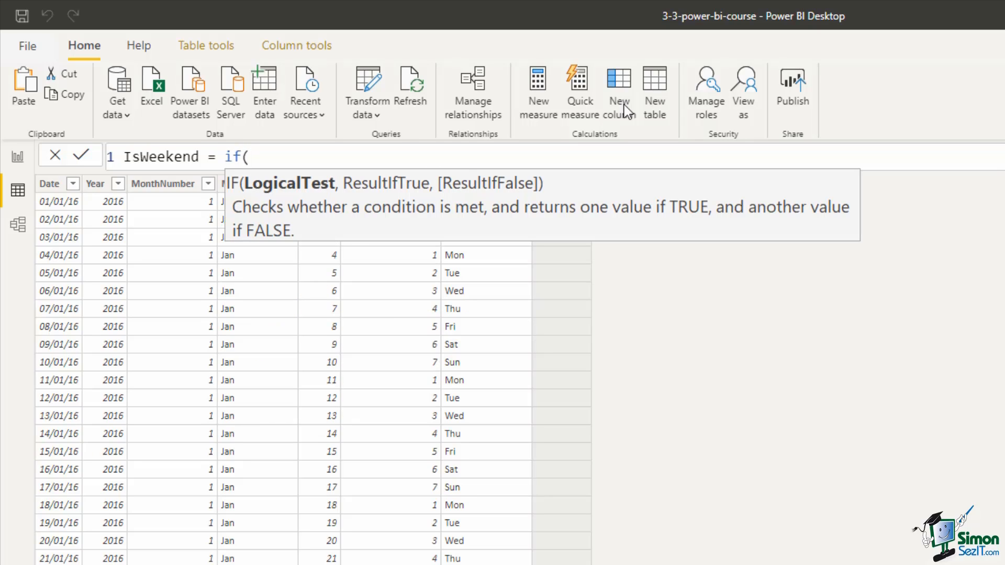
{"action": "type", "text": "dat"}
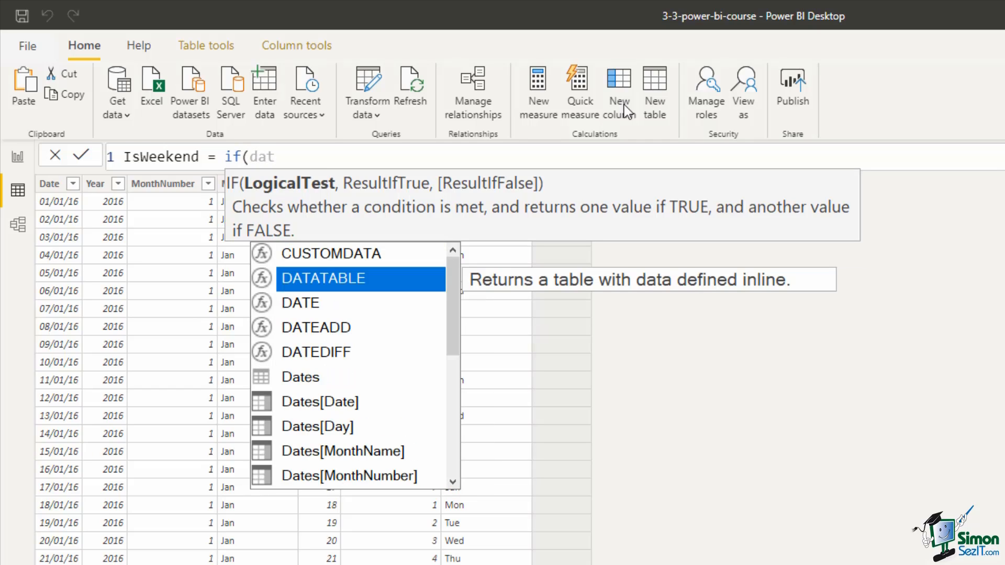
{"action": "key", "text": "Down"}
{"action": "key", "text": "Down"}
{"action": "key", "text": "Down"}
{"action": "key", "text": "Down"}
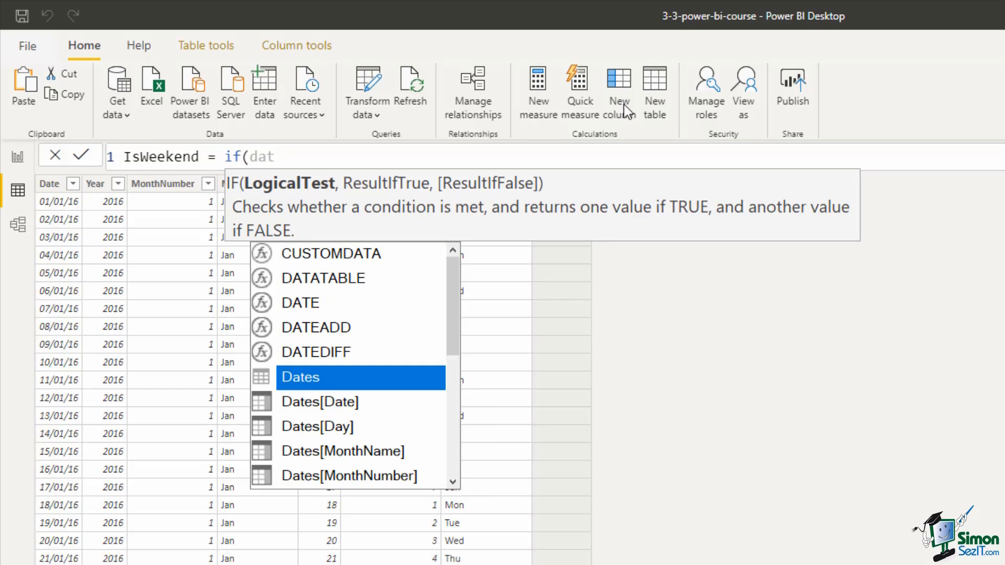
{"action": "key", "text": "Down"}
{"action": "key", "text": "Down"}
{"action": "key", "text": "Down"}
{"action": "key", "text": "Down"}
{"action": "key", "text": "Down"}
{"action": "key", "text": "Down"}
{"action": "key", "text": "Down"}
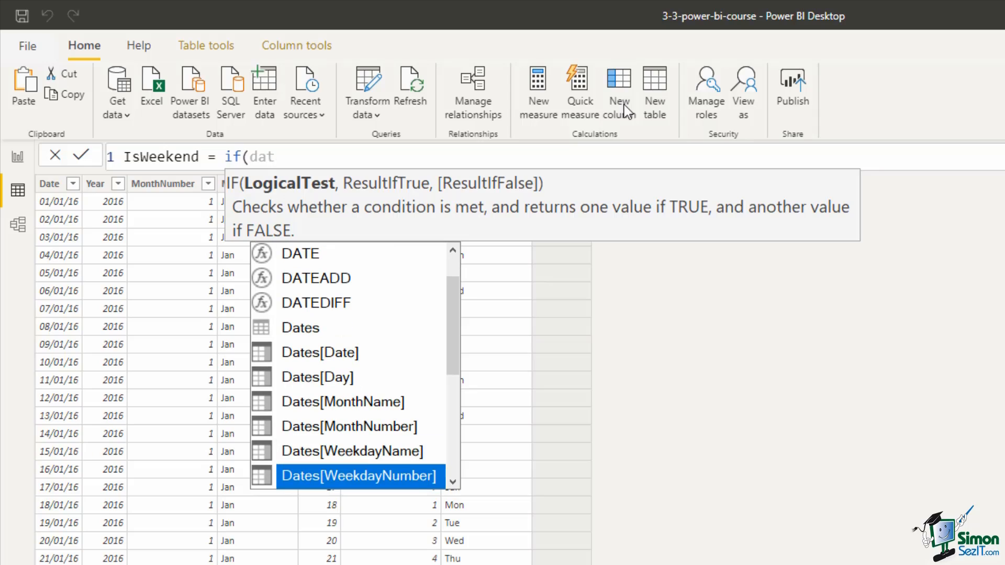
{"action": "key", "text": "Up"}
{"action": "key", "text": "Up"}
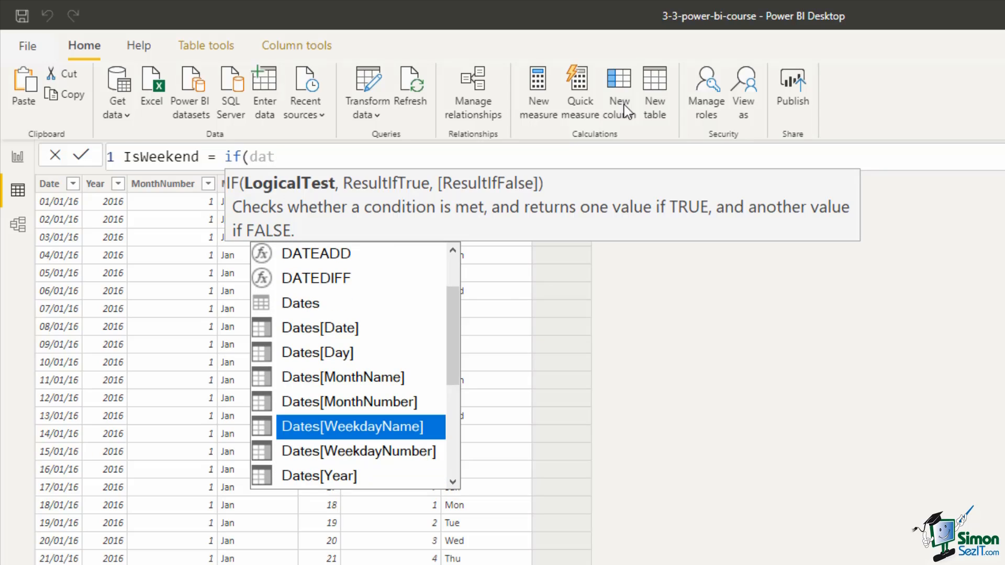
{"action": "key", "text": "Down"}
{"action": "key", "text": "Tab"}
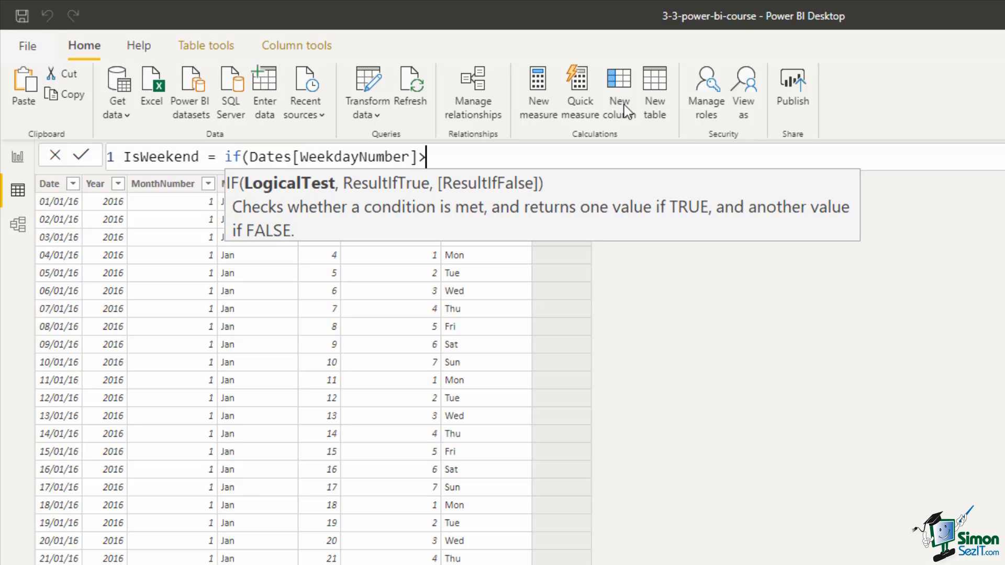
{"action": "type", "text": ">5,\"Yes\""}
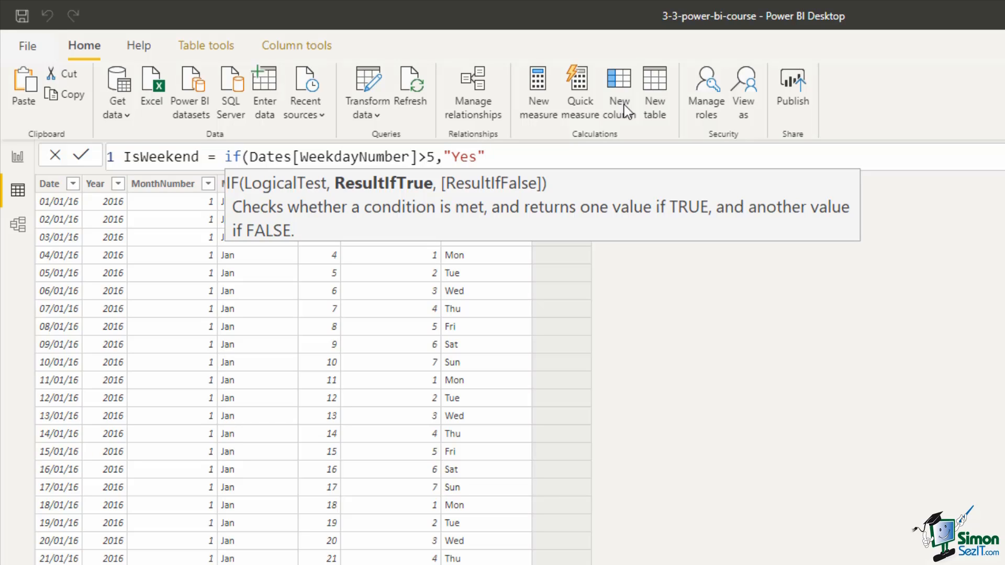
{"action": "type", "text": ",\""}
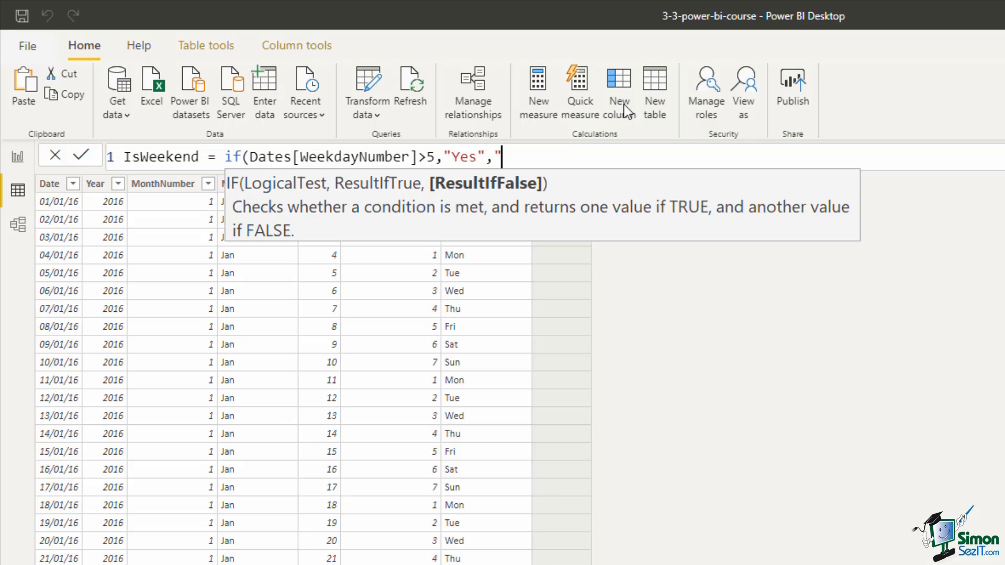
{"action": "type", "text": "No\")"}
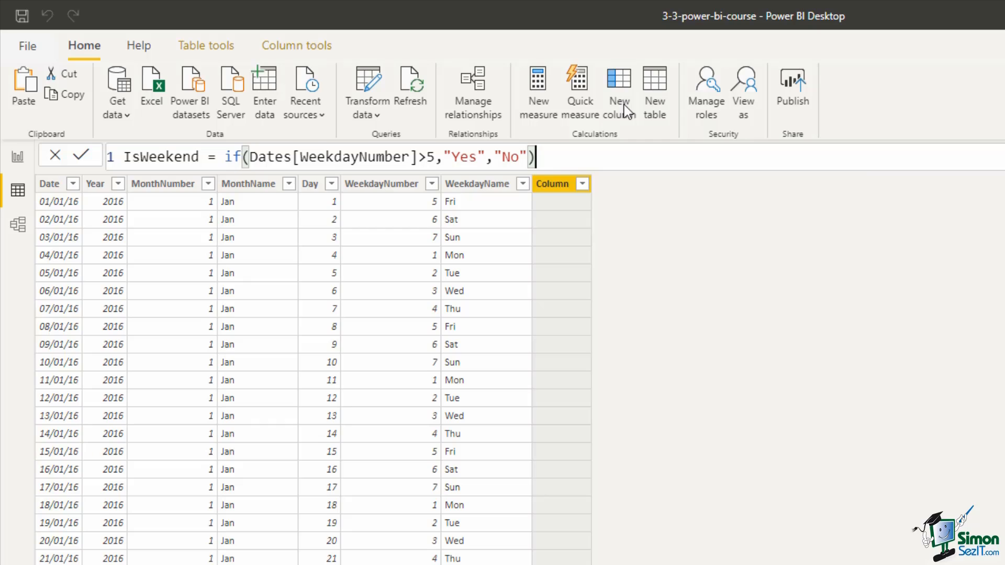
{"action": "key", "text": "alt"}
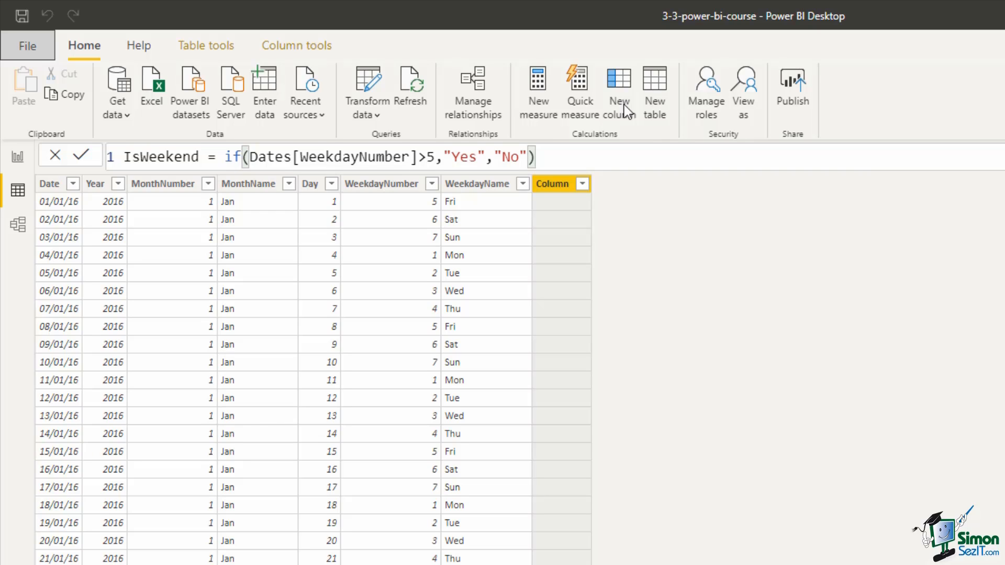
{"action": "key", "text": "Return"}
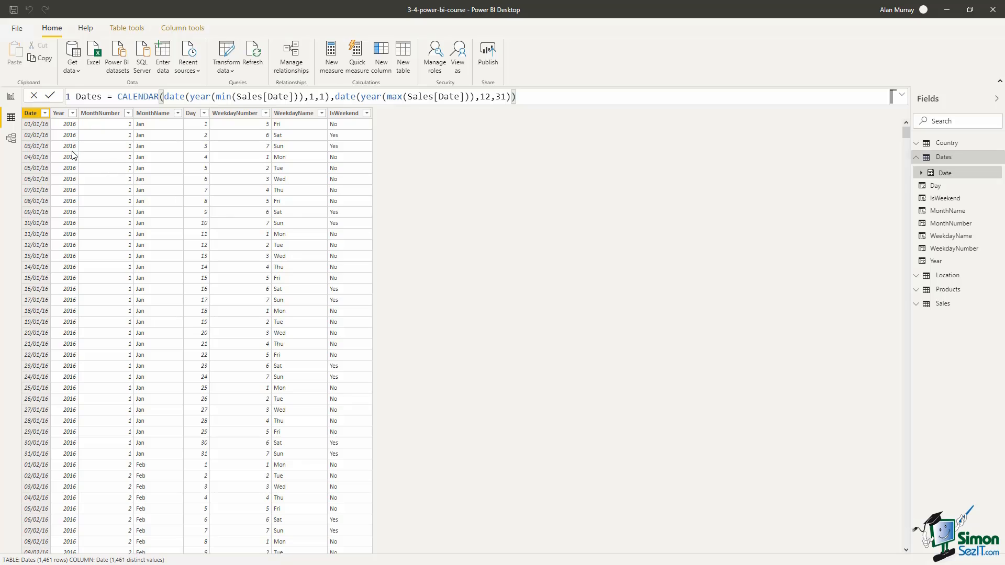
- Add a table visual with the Dates table's MonthName field to the report page and replace that field with WeekdayName
{"action": "left_click", "coordinate": [10, 97]}
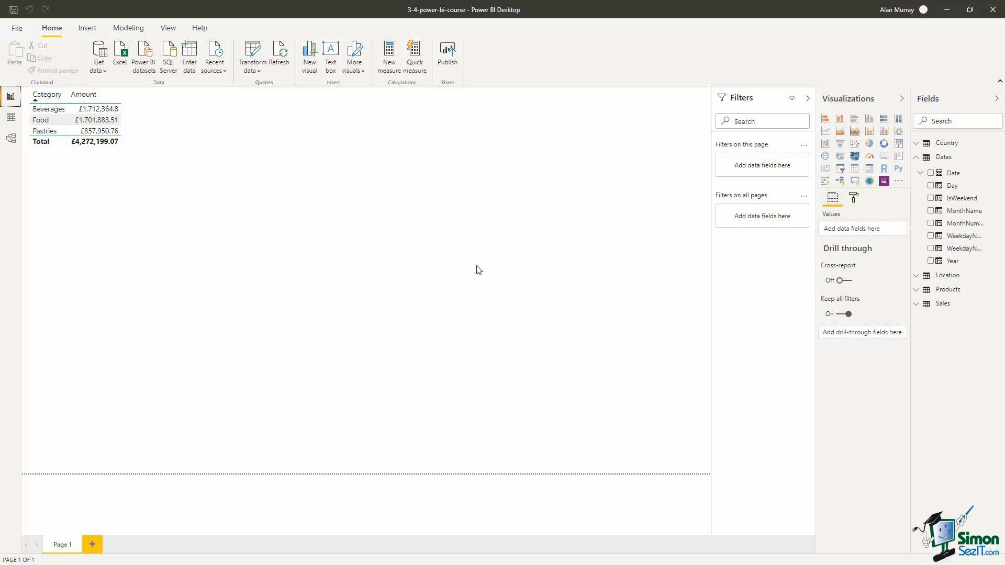
{"action": "left_click", "coordinate": [855, 169]}
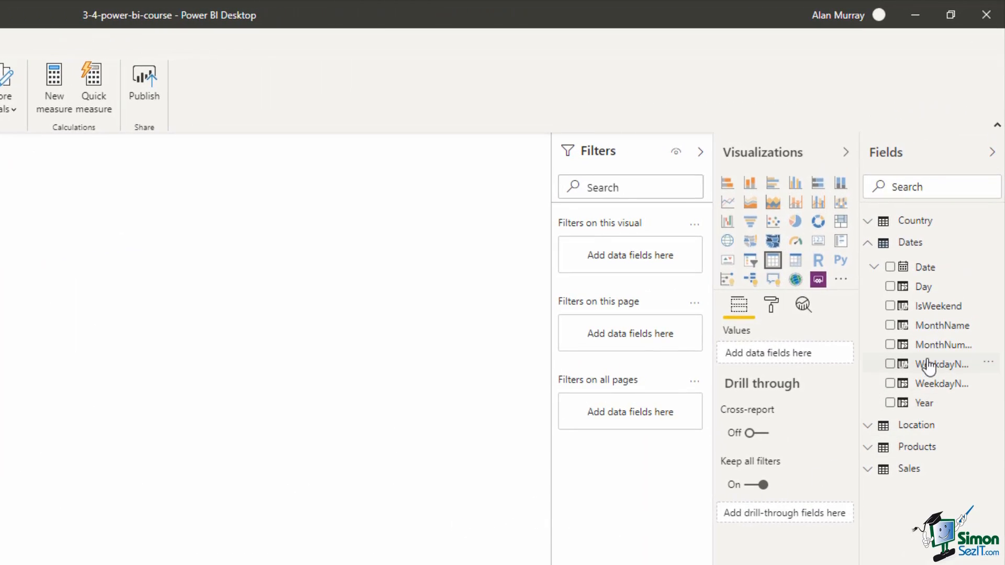
{"action": "left_click_drag", "start_coordinate": [933, 331], "coordinate": [794, 360]}
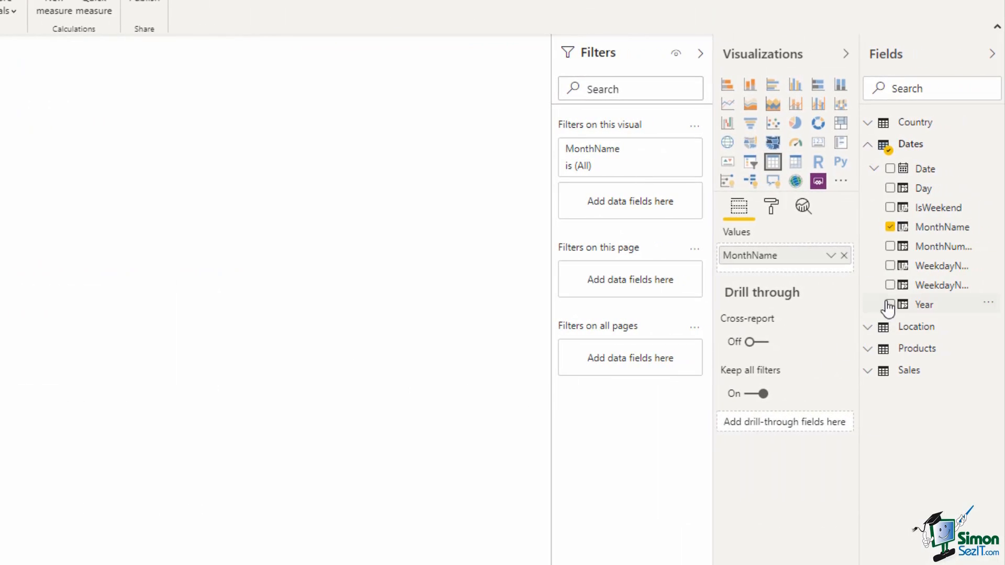
{"action": "left_click", "coordinate": [844, 256]}
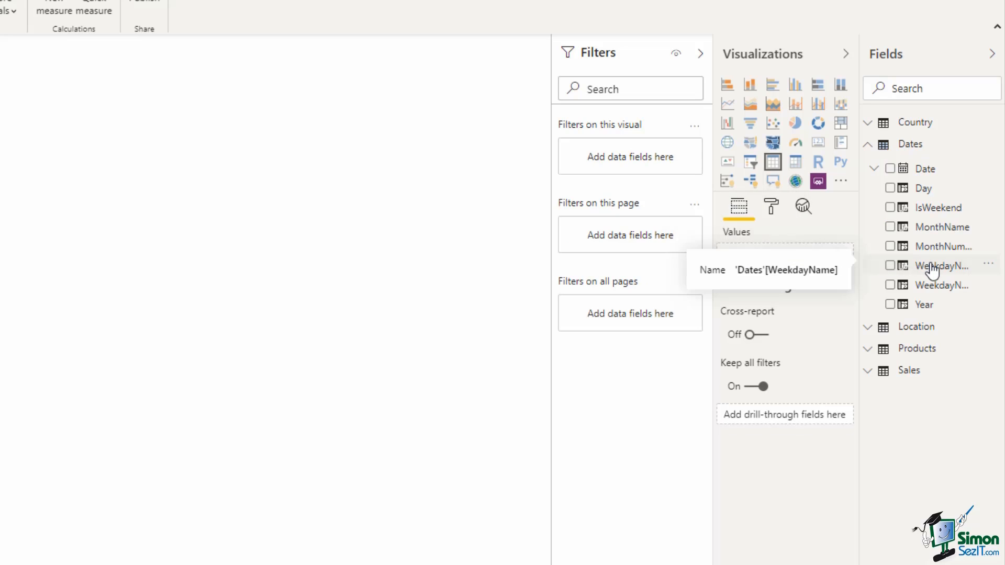
{"action": "left_click_drag", "start_coordinate": [932, 270], "coordinate": [784, 258]}
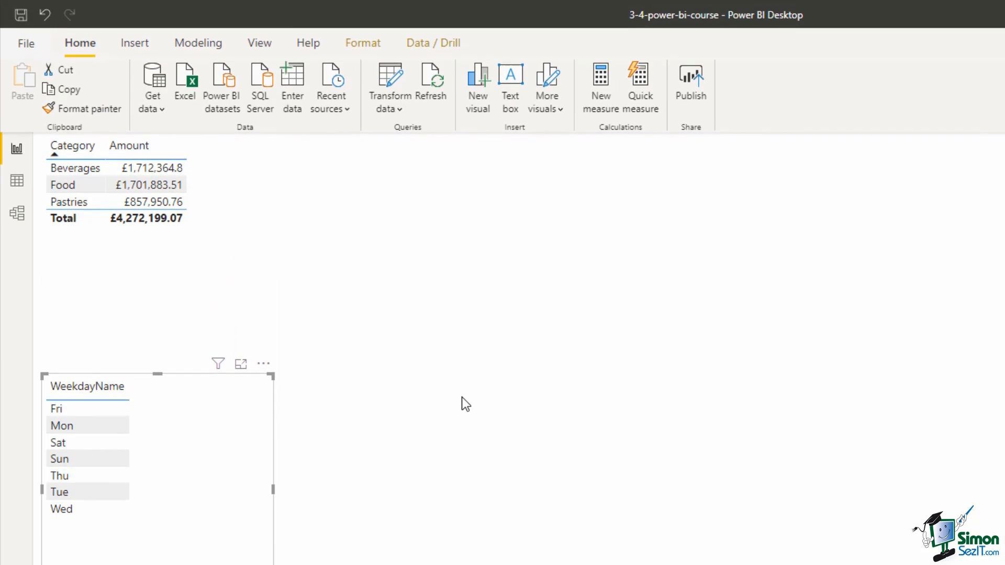
- Set the MonthName column of the Dates table to sort by the MonthNumber column
{"action": "left_click", "coordinate": [20, 183]}
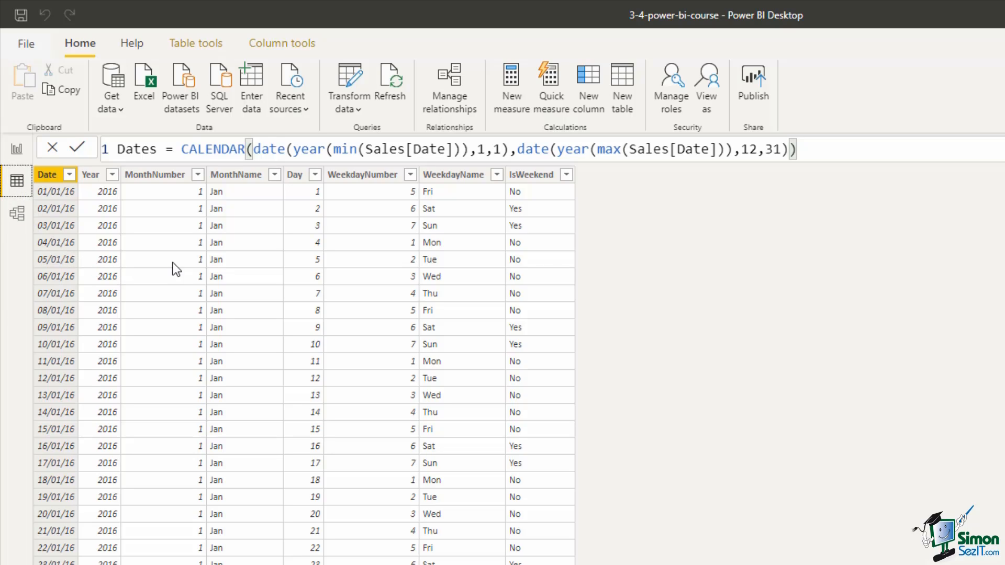
{"action": "left_click", "coordinate": [245, 184]}
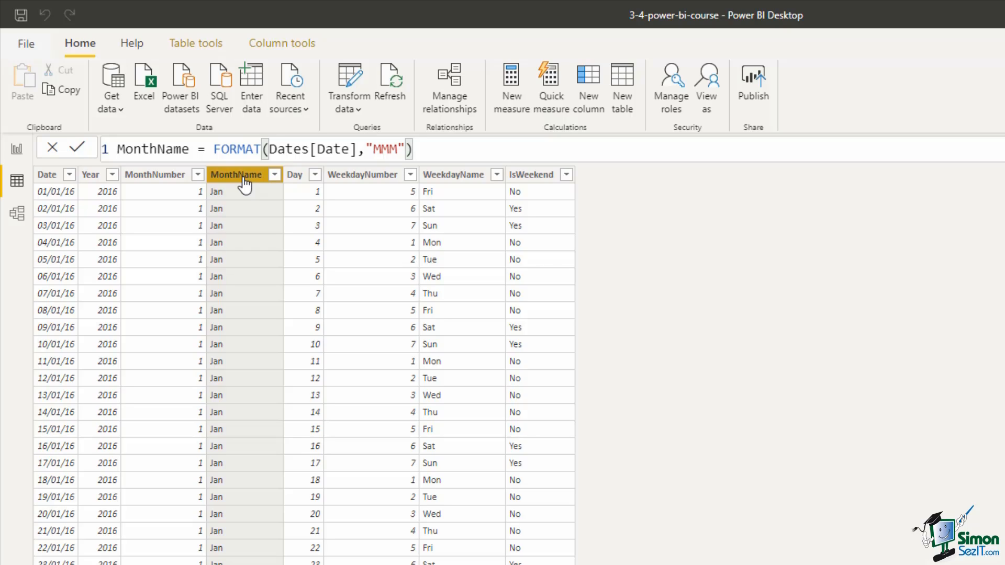
{"action": "left_click", "coordinate": [278, 43]}
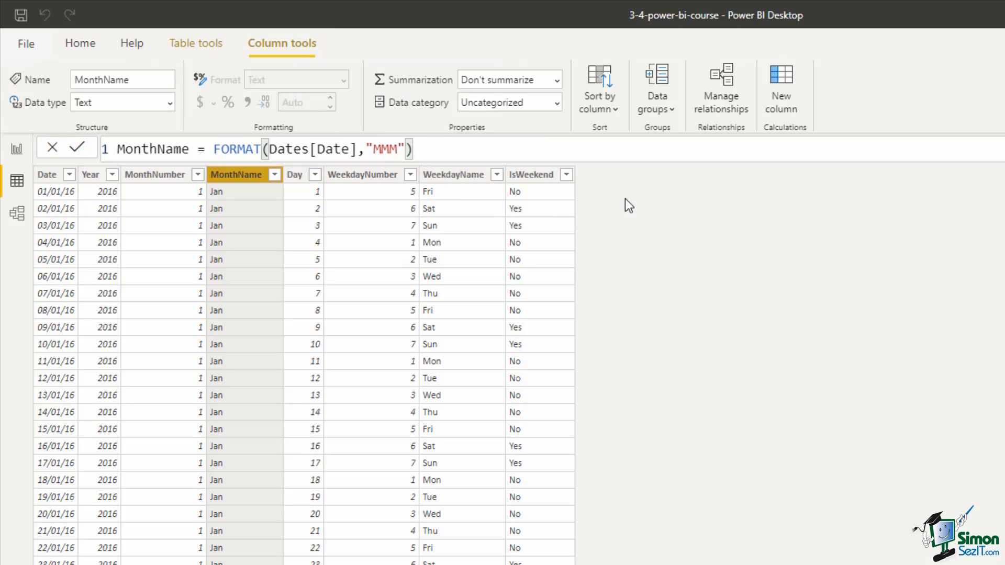
{"action": "left_click", "coordinate": [615, 112]}
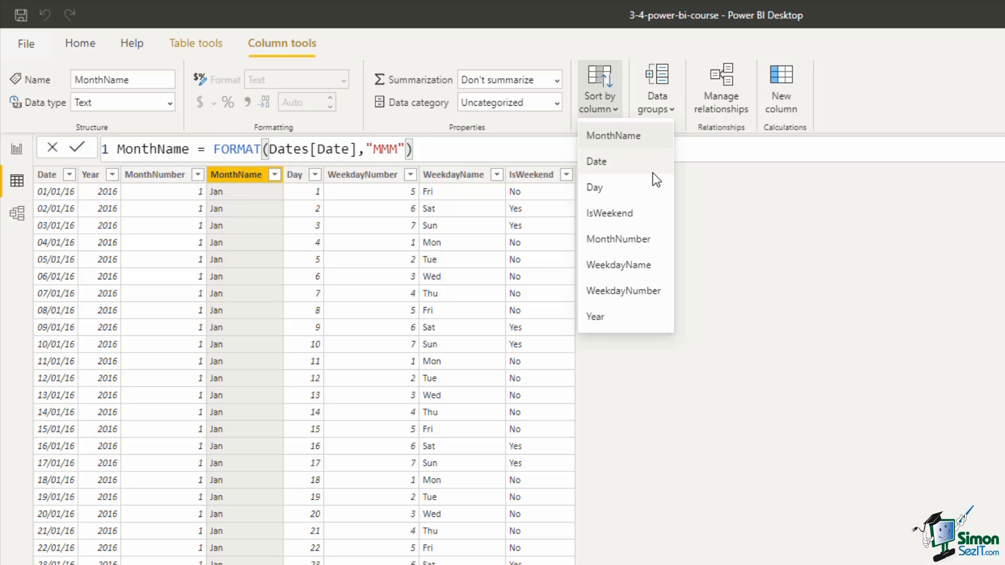
{"action": "left_click", "coordinate": [648, 241]}
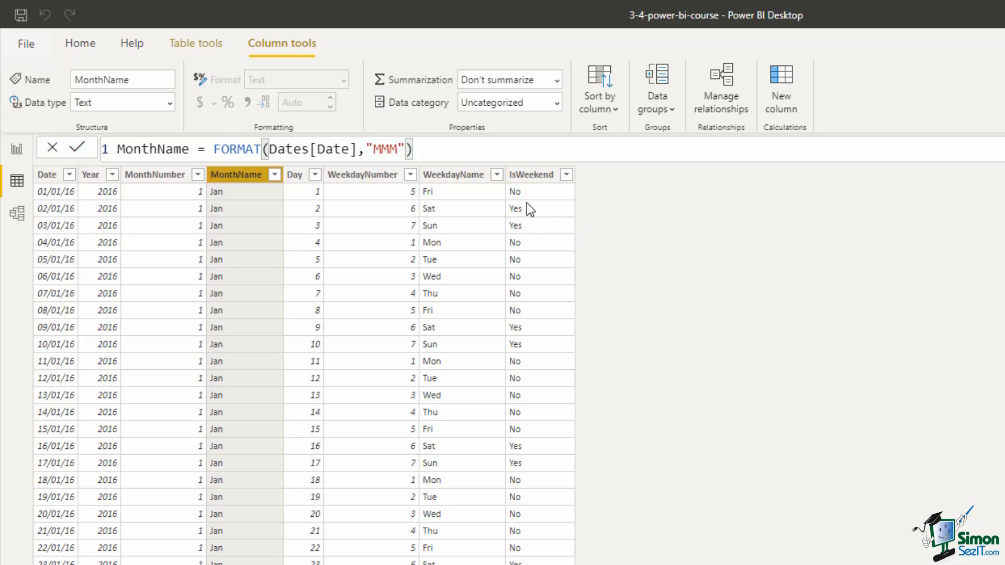
- Set the WeekdayName column of the Dates table to sort by the WeekdayNumber column
{"action": "left_click", "coordinate": [474, 185]}
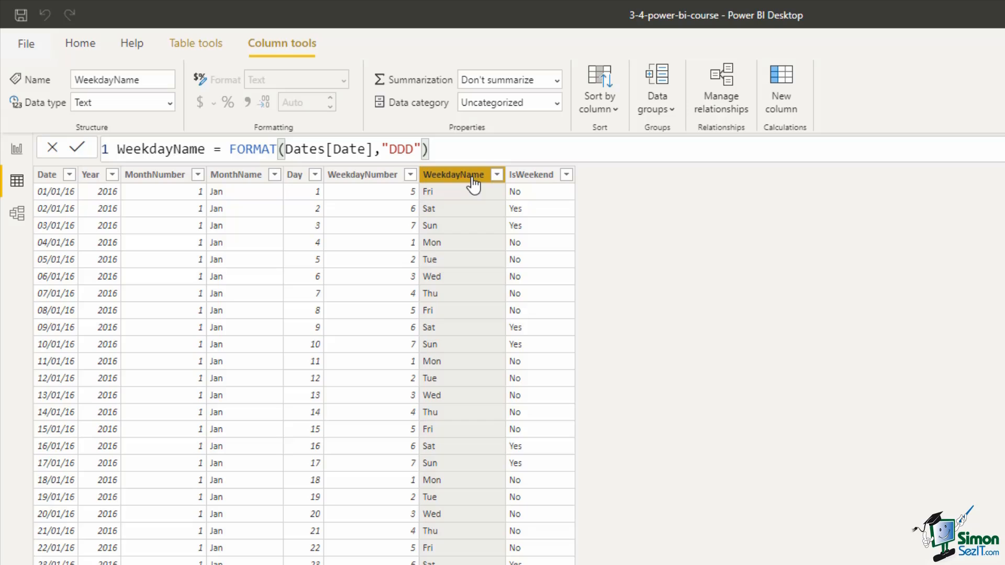
{"action": "left_click", "coordinate": [618, 110]}
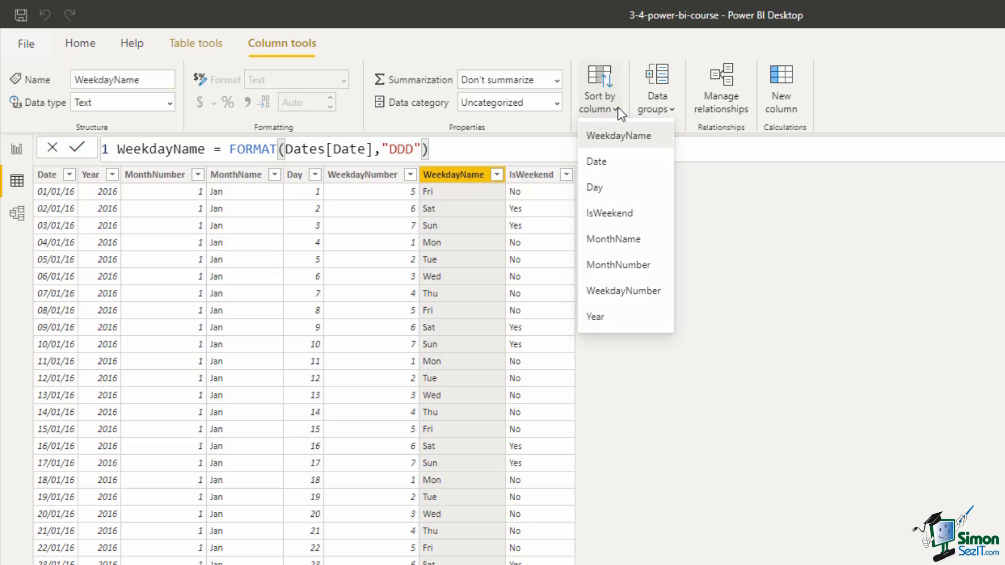
{"action": "left_click", "coordinate": [635, 296]}
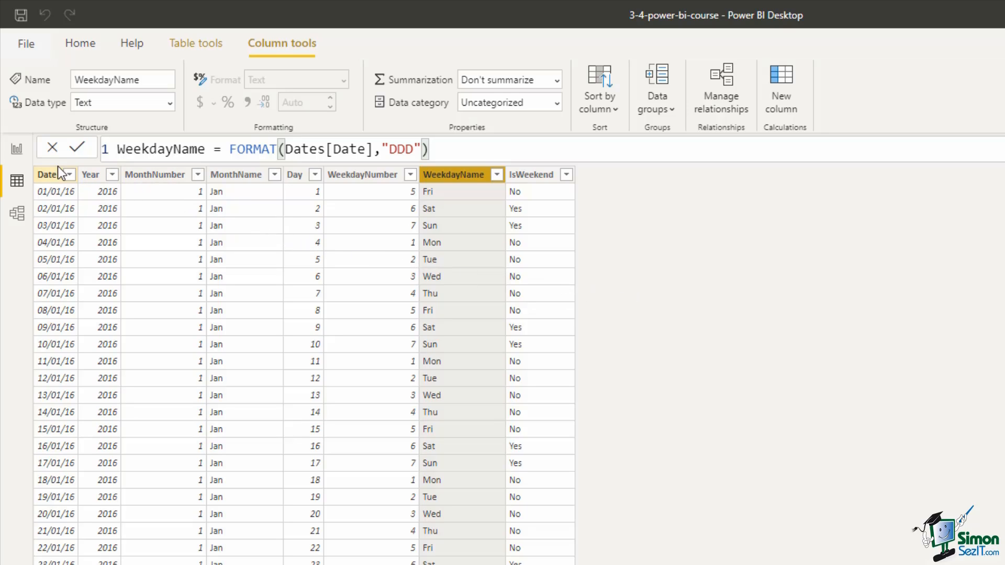
- Replace the WeekdayName field in the report page's table visual with the Dates table's MonthName field
{"action": "left_click", "coordinate": [19, 155]}
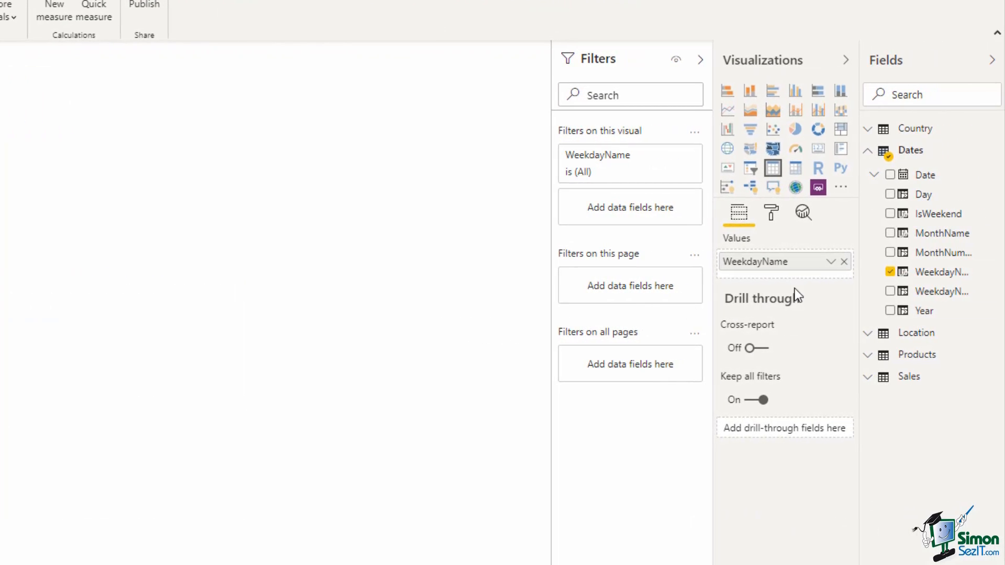
{"action": "left_click", "coordinate": [844, 261]}
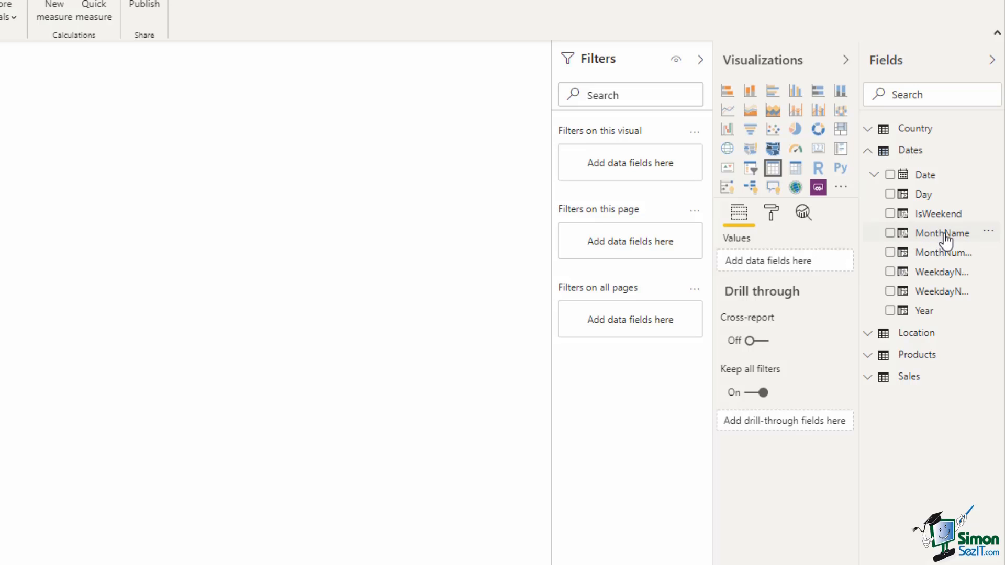
{"action": "left_click_drag", "start_coordinate": [946, 239], "coordinate": [798, 265]}
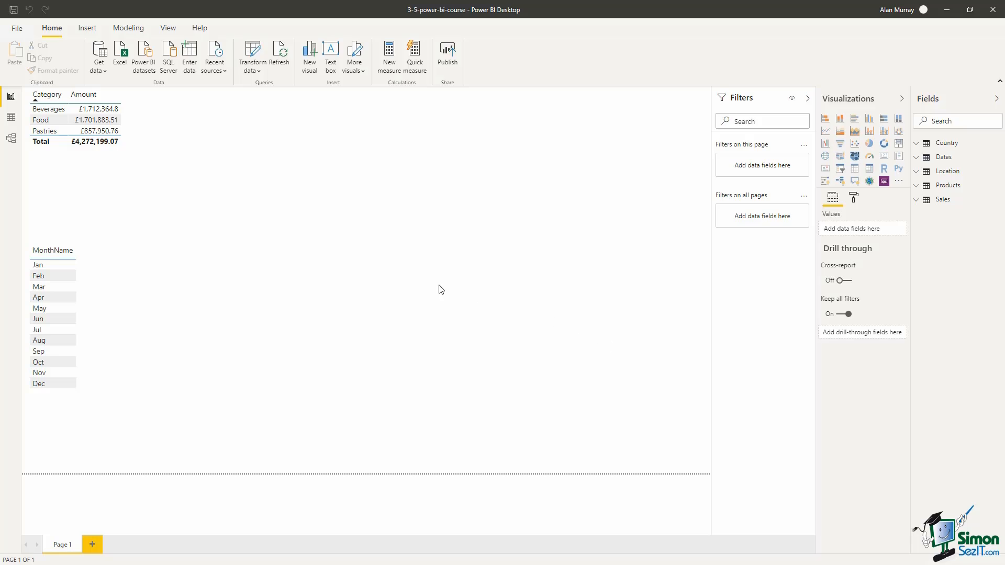
- Mark the Dates table as a date table, using Date as its date column
{"action": "left_click", "coordinate": [11, 117]}
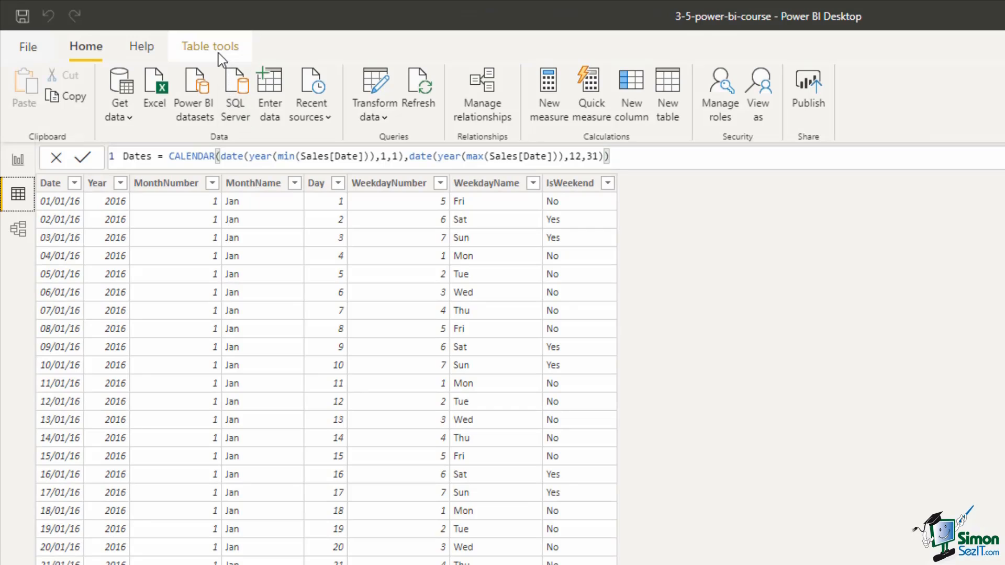
{"action": "left_click", "coordinate": [218, 53]}
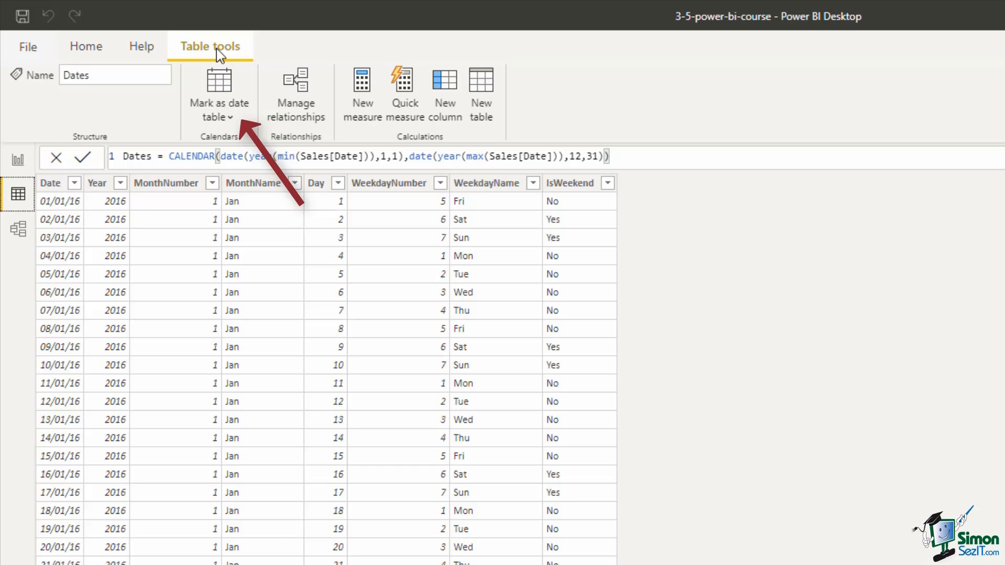
{"action": "left_click", "coordinate": [230, 119]}
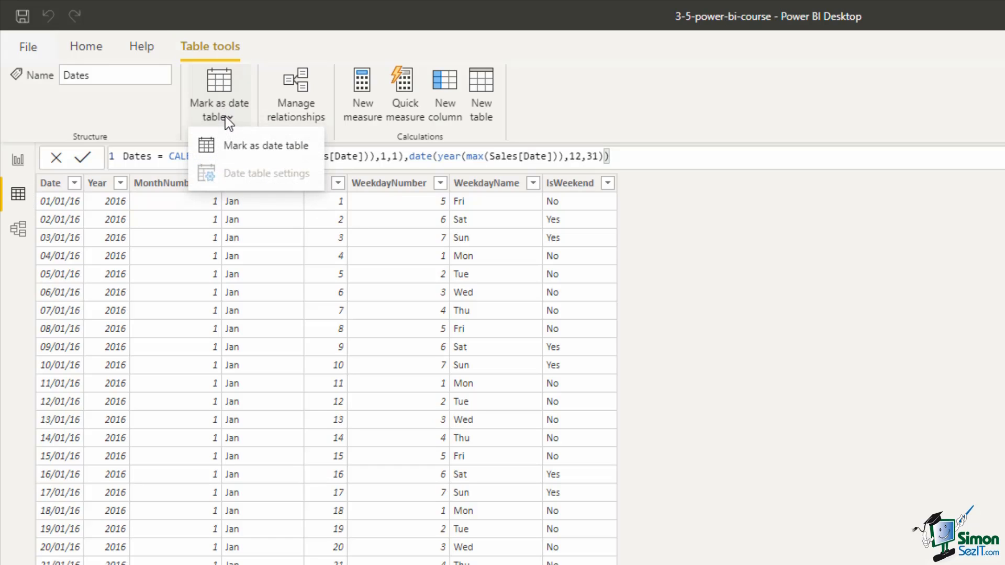
{"action": "left_click", "coordinate": [238, 149]}
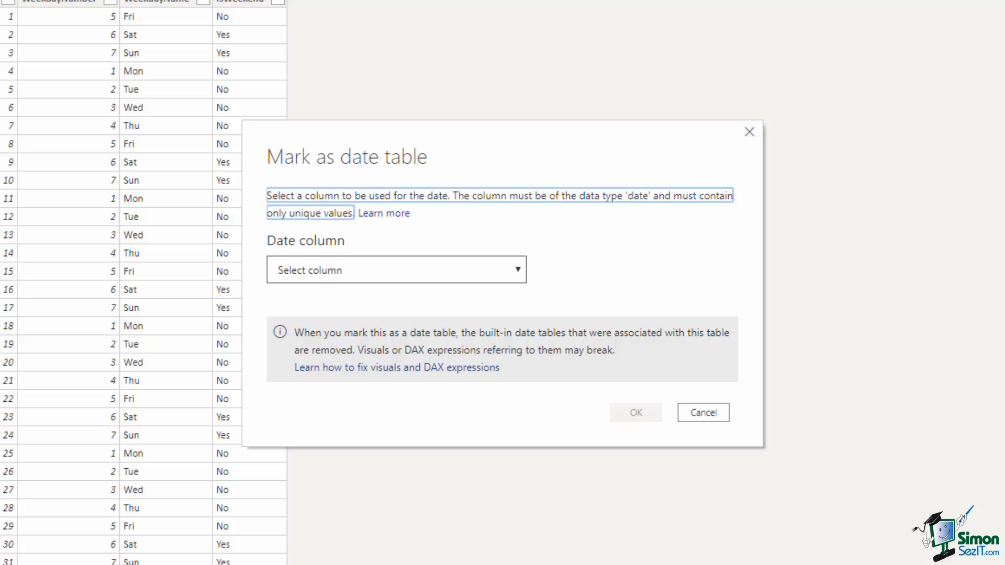
{"action": "left_click", "coordinate": [512, 274]}
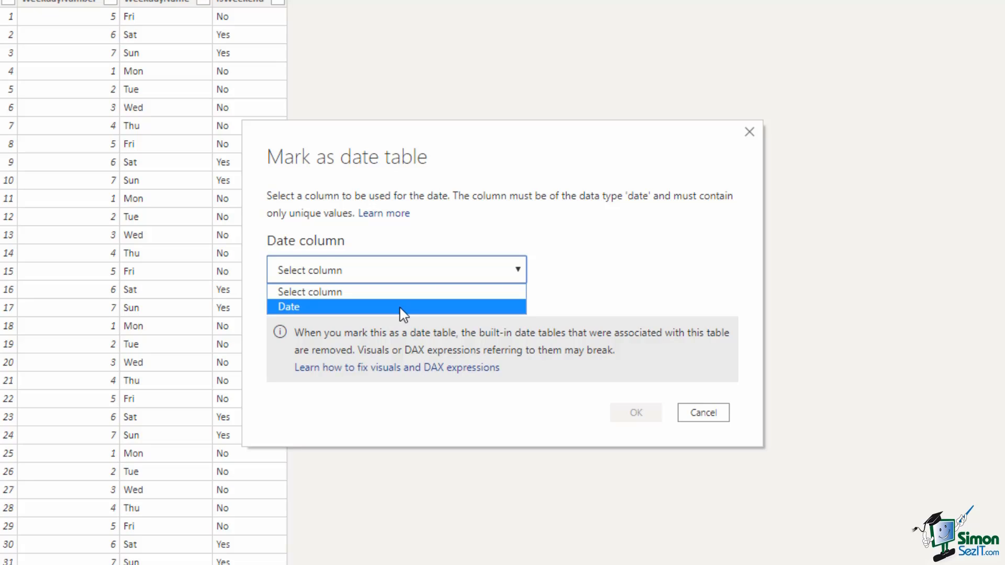
{"action": "left_click", "coordinate": [368, 307]}
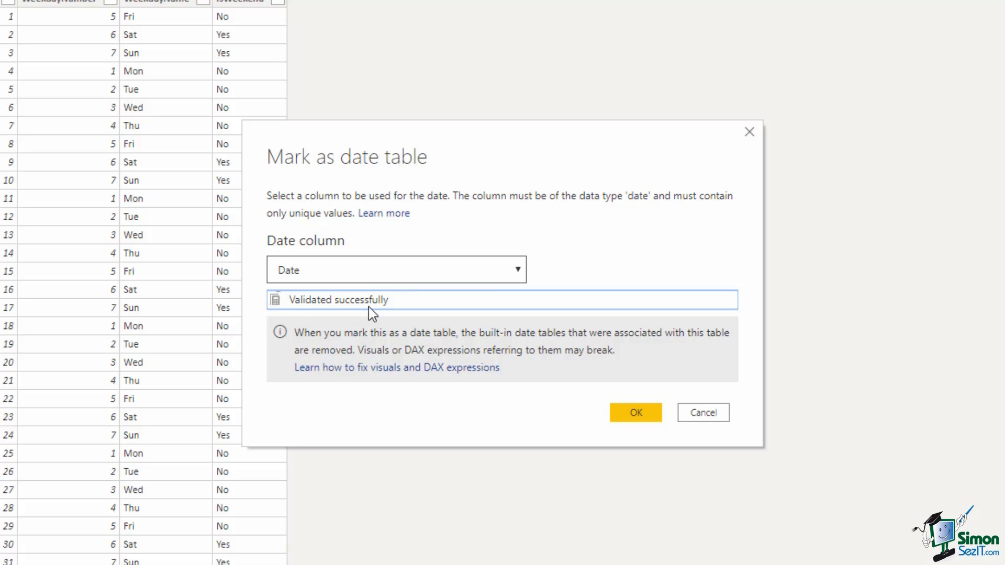
{"action": "left_click", "coordinate": [635, 414]}
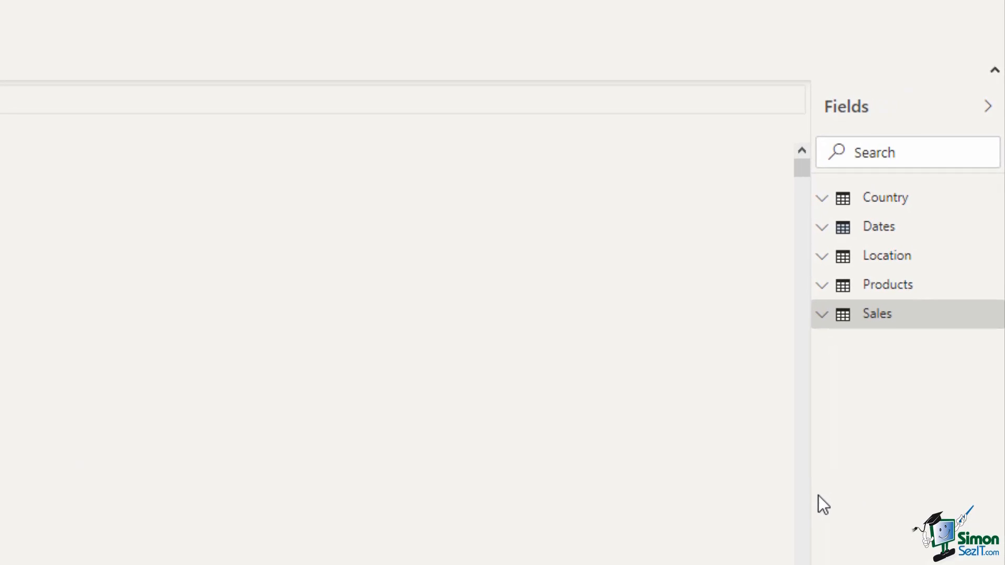
- Expand the Sales and Products tables in the field list to examine their fields
{"action": "left_click", "coordinate": [819, 322]}
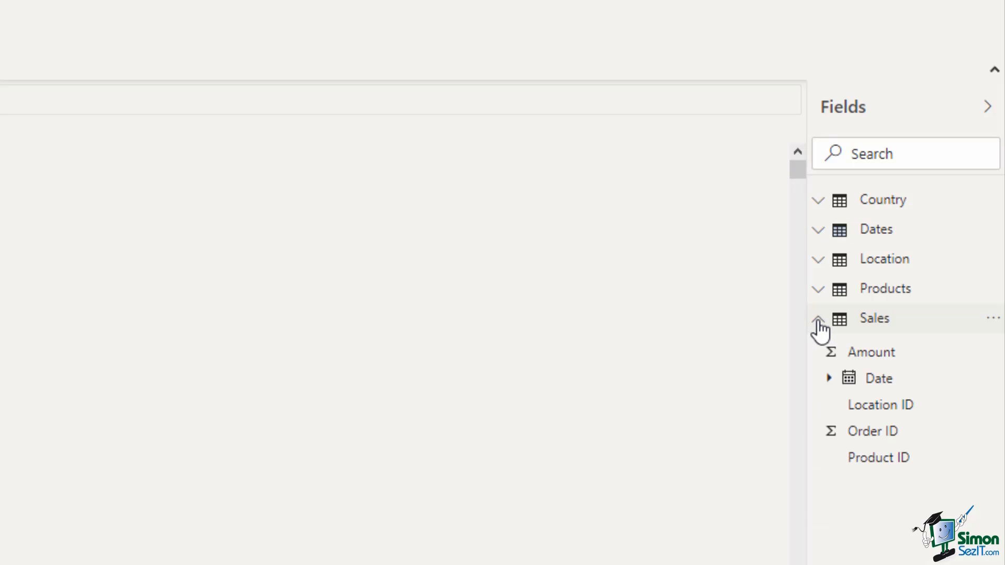
{"action": "left_click", "coordinate": [819, 293]}
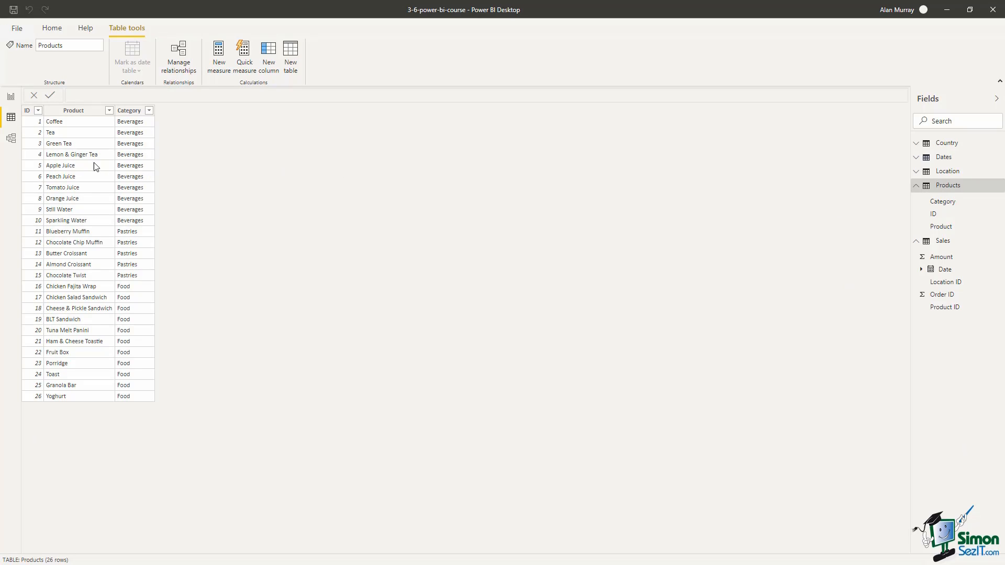
- In the model diagram, hide the Location table's Country Code and Location ID fields and the Products table's ID field from report view
{"action": "left_click", "coordinate": [11, 139]}
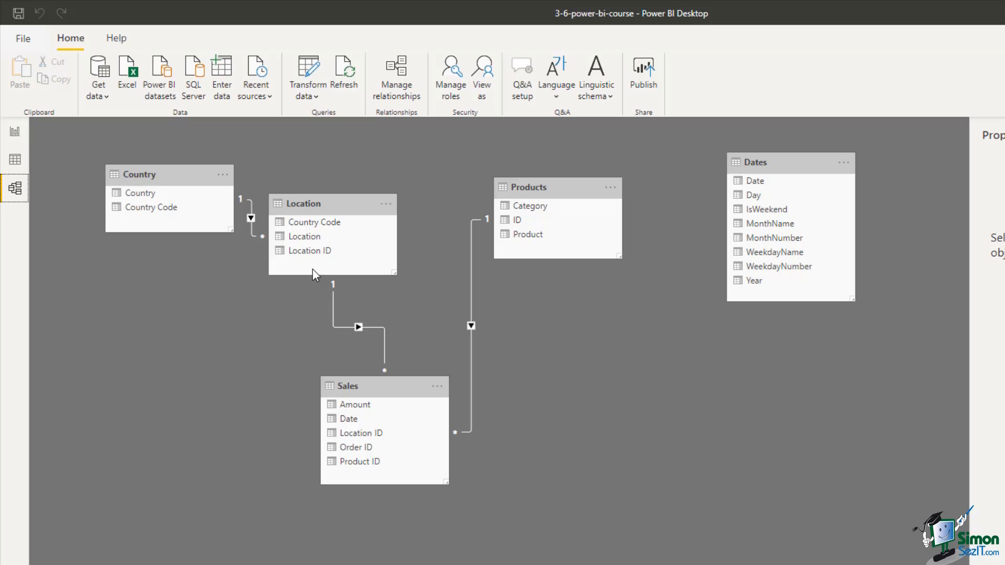
{"action": "left_click", "coordinate": [322, 223]}
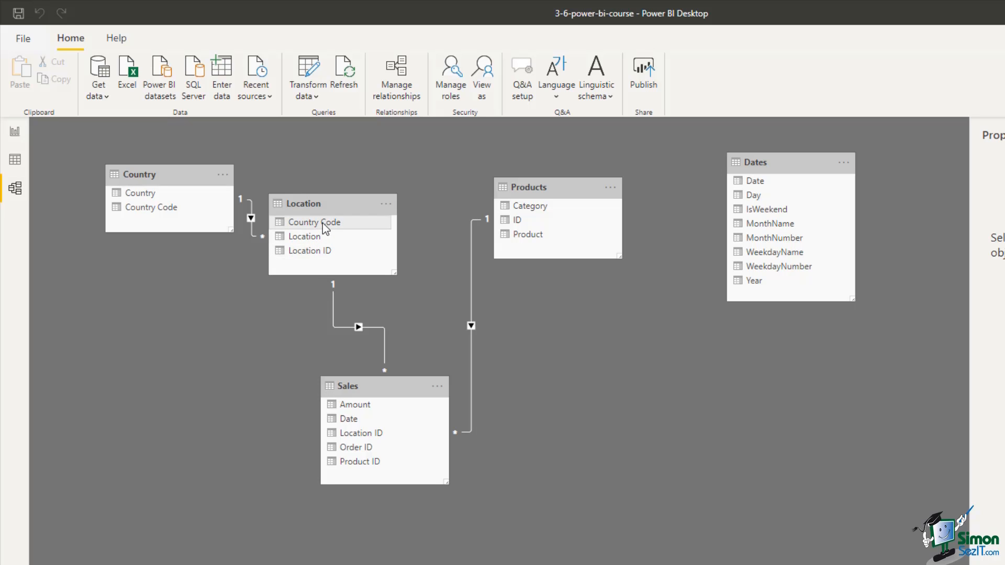
{"action": "left_click", "coordinate": [322, 252], "text": "ctrl"}
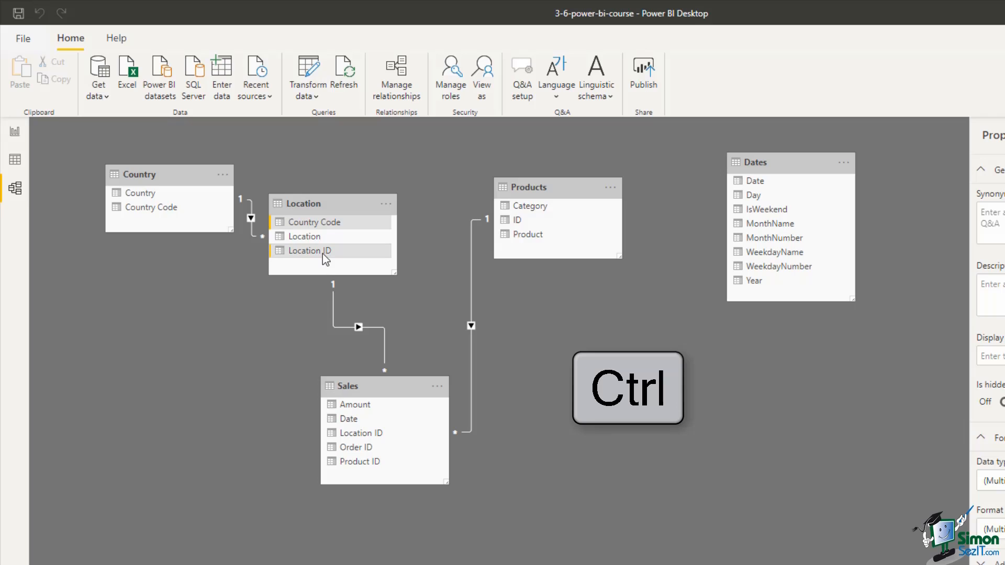
{"action": "right_click", "coordinate": [325, 258]}
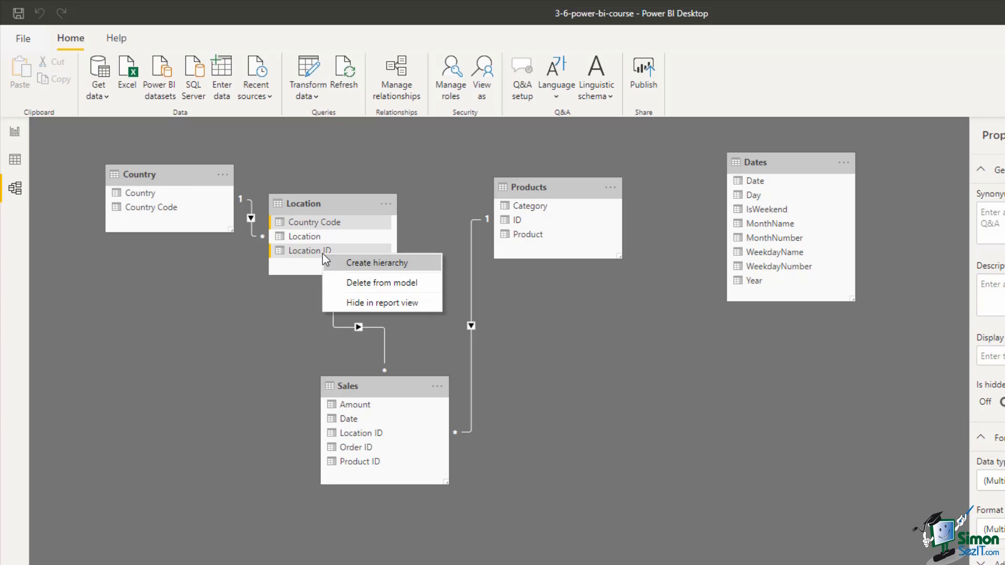
{"action": "left_click", "coordinate": [347, 303]}
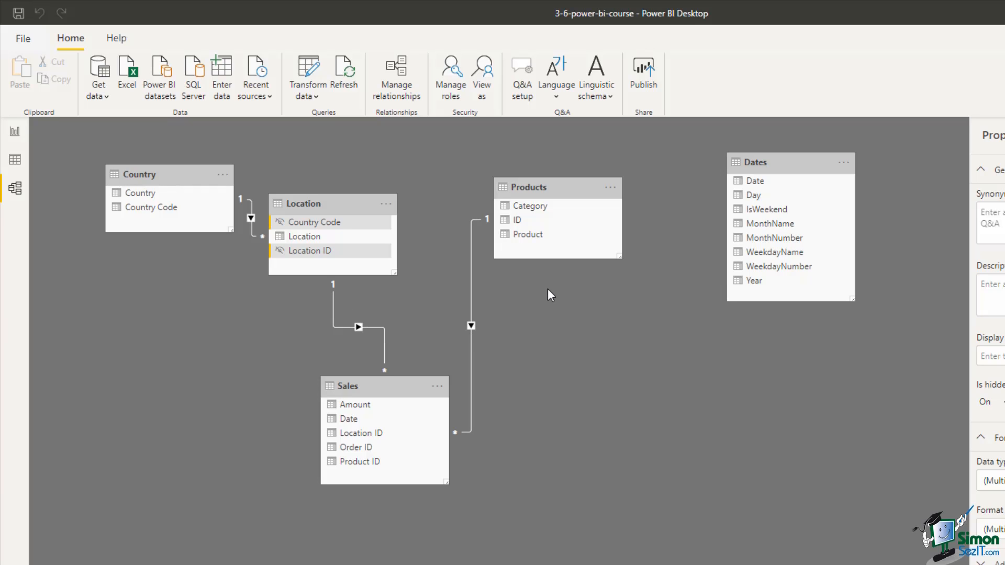
{"action": "right_click", "coordinate": [517, 221]}
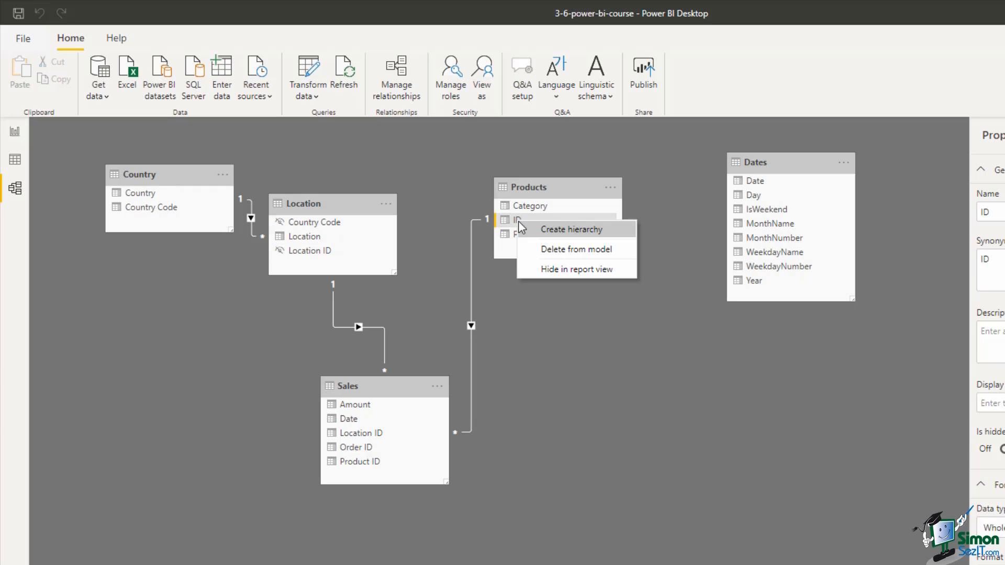
{"action": "left_click", "coordinate": [538, 271]}
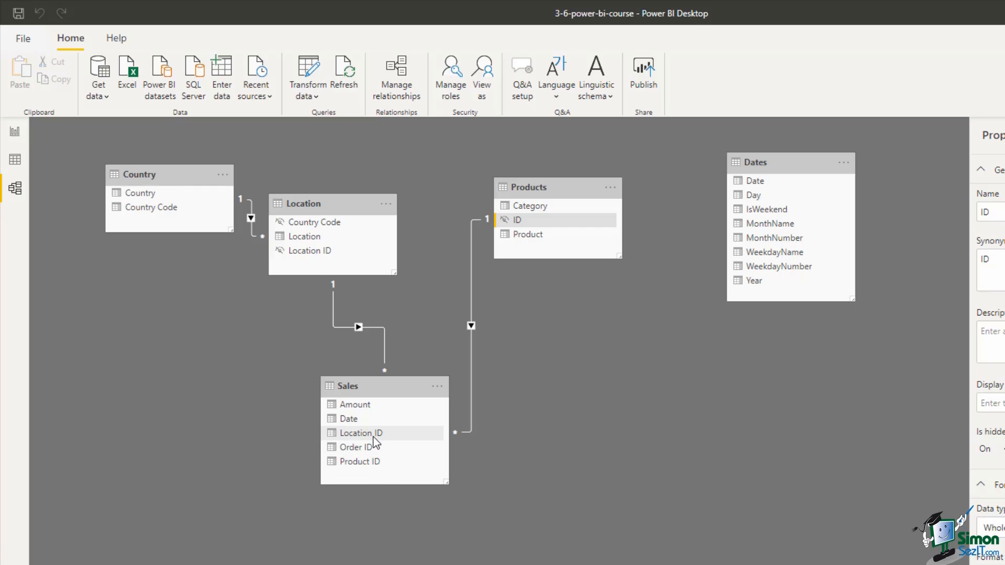
- Hide the Amount, Date, Location ID and Product ID fields of the Sales table from report view
{"action": "left_click", "coordinate": [372, 409]}
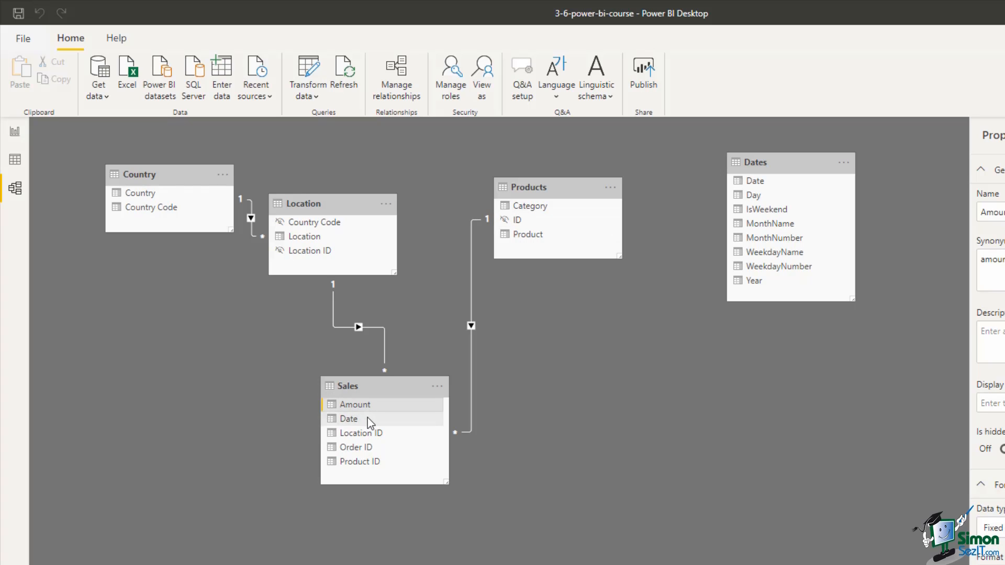
{"action": "left_click", "coordinate": [368, 419], "text": "ctrl"}
{"action": "left_click", "coordinate": [369, 433], "text": "ctrl"}
{"action": "left_click", "coordinate": [368, 462], "text": "ctrl"}
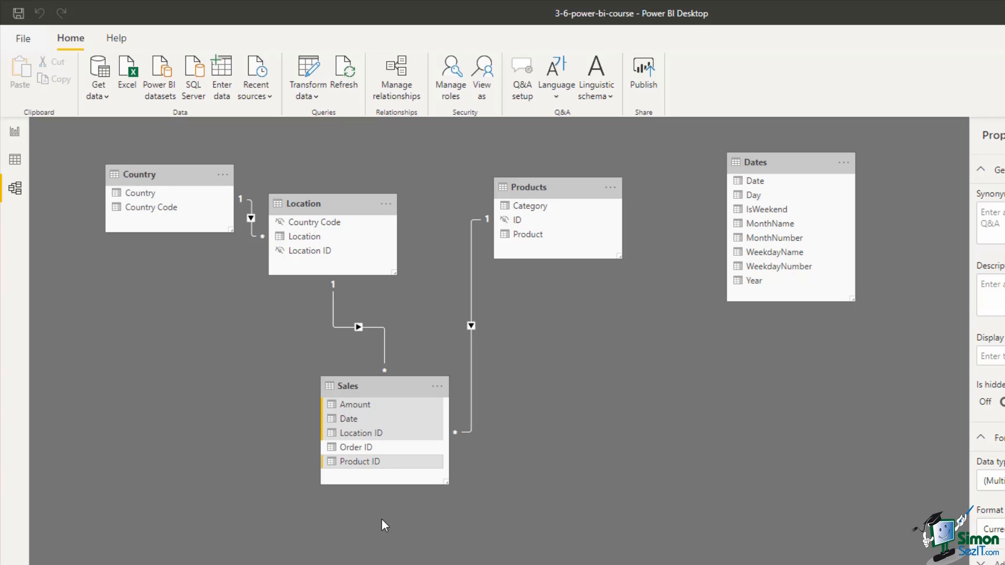
{"action": "right_click", "coordinate": [368, 432]}
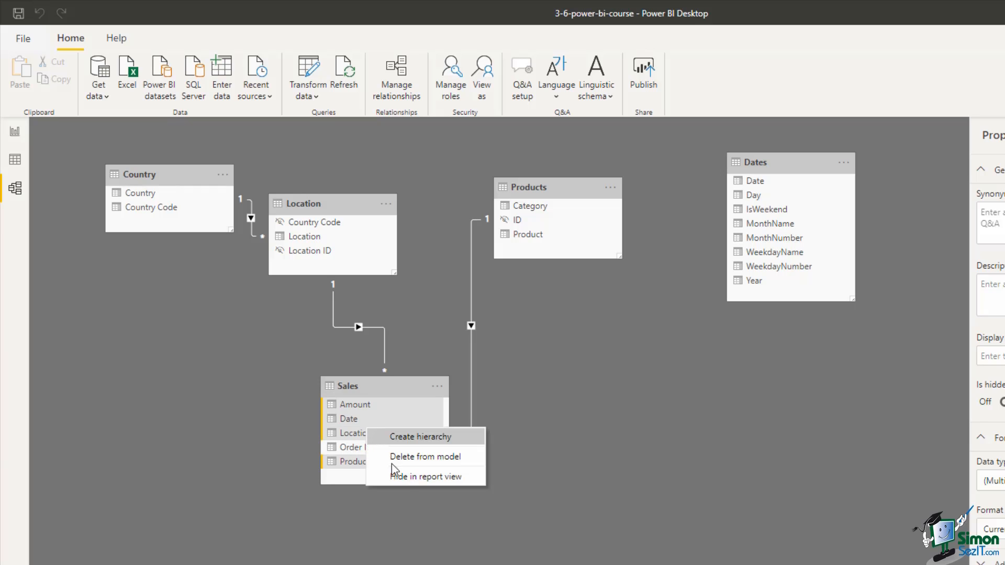
{"action": "left_click", "coordinate": [409, 477]}
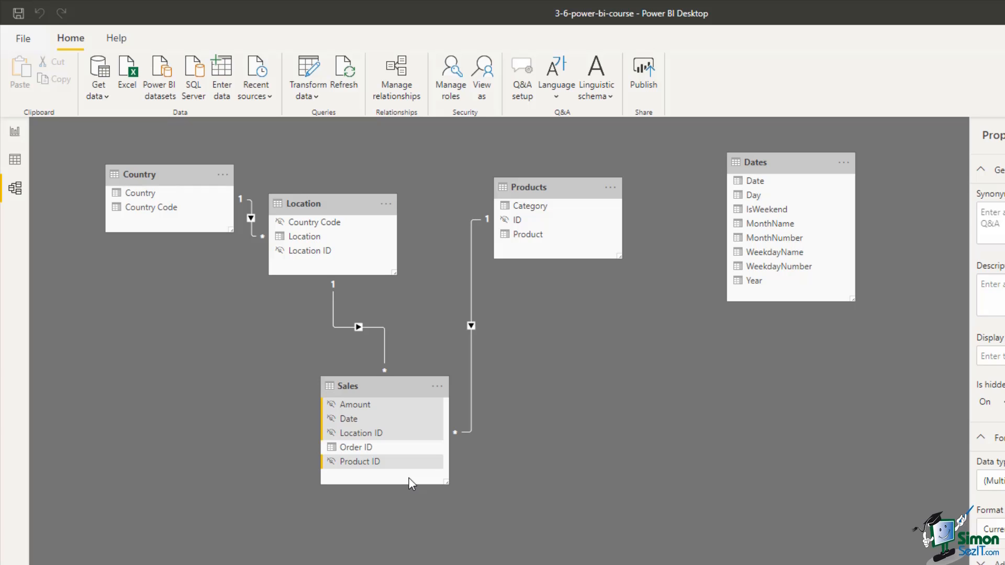
- Move the Dates table closer to Products and create a relationship between the Date fields of the Sales and Dates tables
{"action": "left_click_drag", "start_coordinate": [765, 167], "coordinate": [700, 203]}
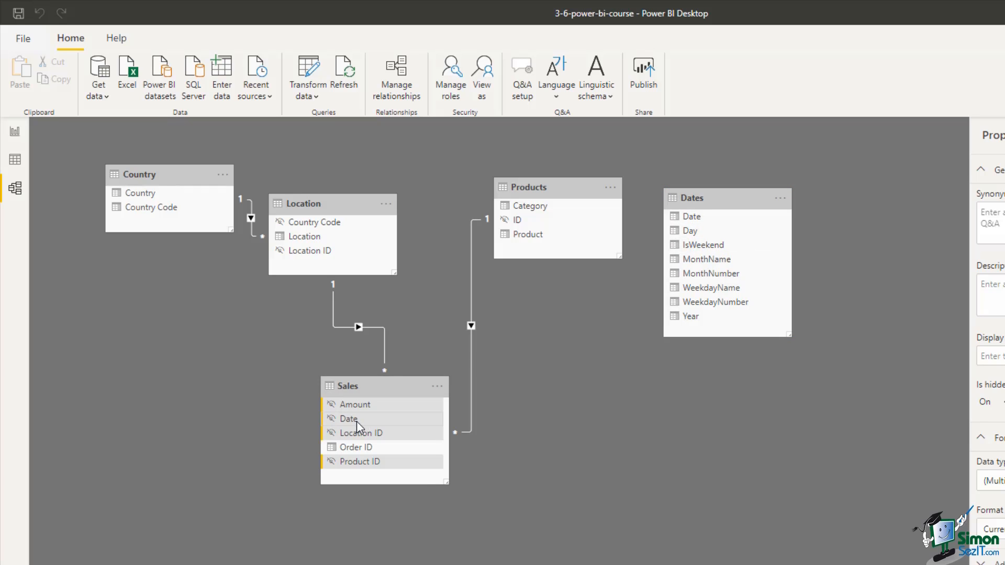
{"action": "left_click", "coordinate": [377, 421]}
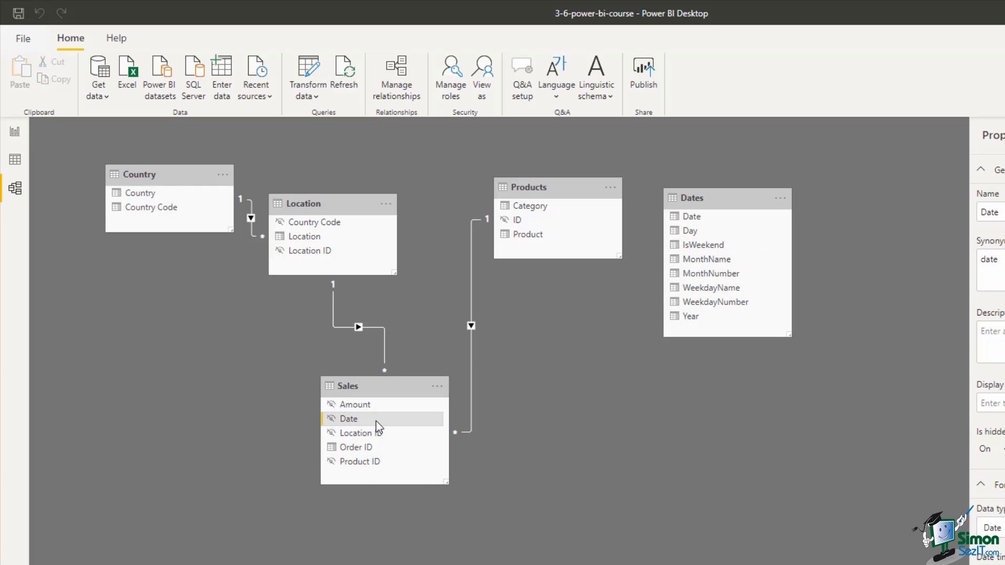
{"action": "left_click_drag", "start_coordinate": [385, 421], "coordinate": [735, 215]}
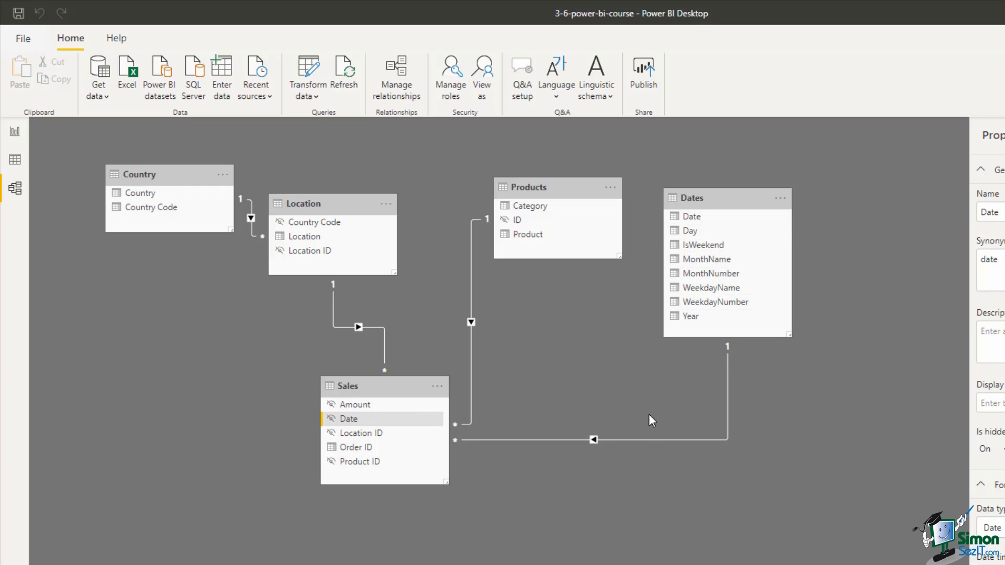
{"action": "left_click", "coordinate": [644, 438]}
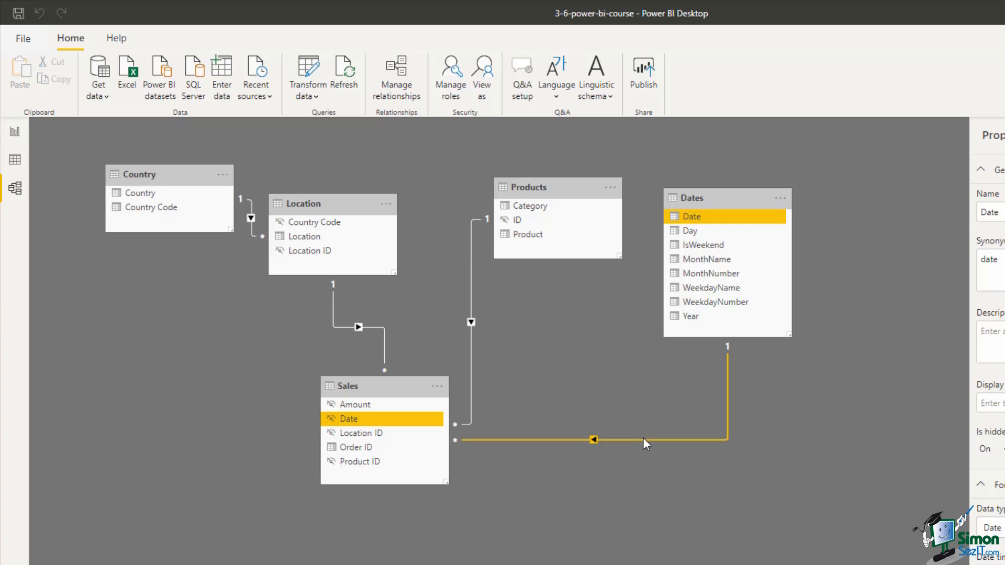
{"action": "left_click", "coordinate": [634, 380]}
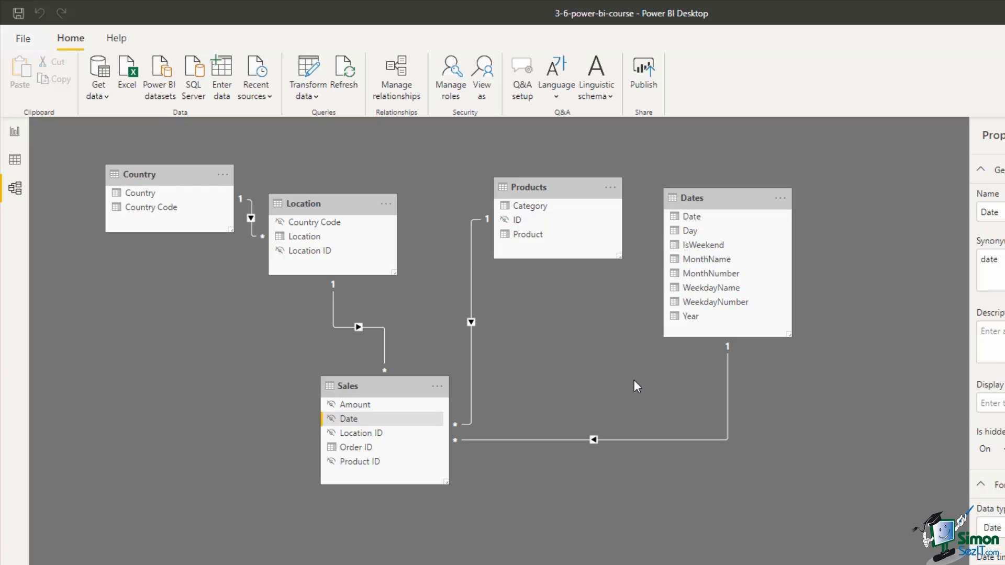
- Hide the MonthNumber and WeekdayNumber fields of the Dates table from report view
{"action": "left_click", "coordinate": [712, 303]}
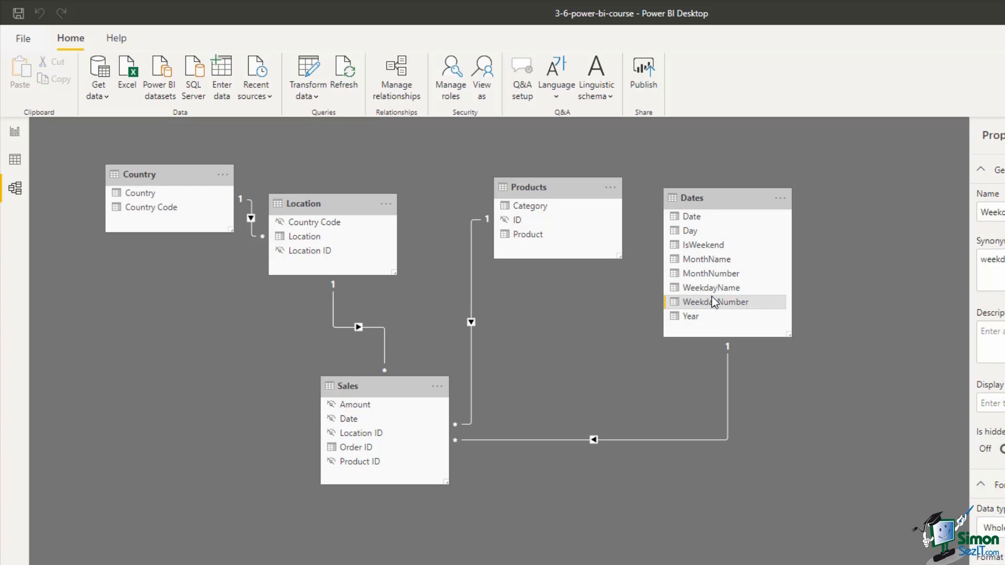
{"action": "left_click", "coordinate": [713, 276], "text": "ctrl"}
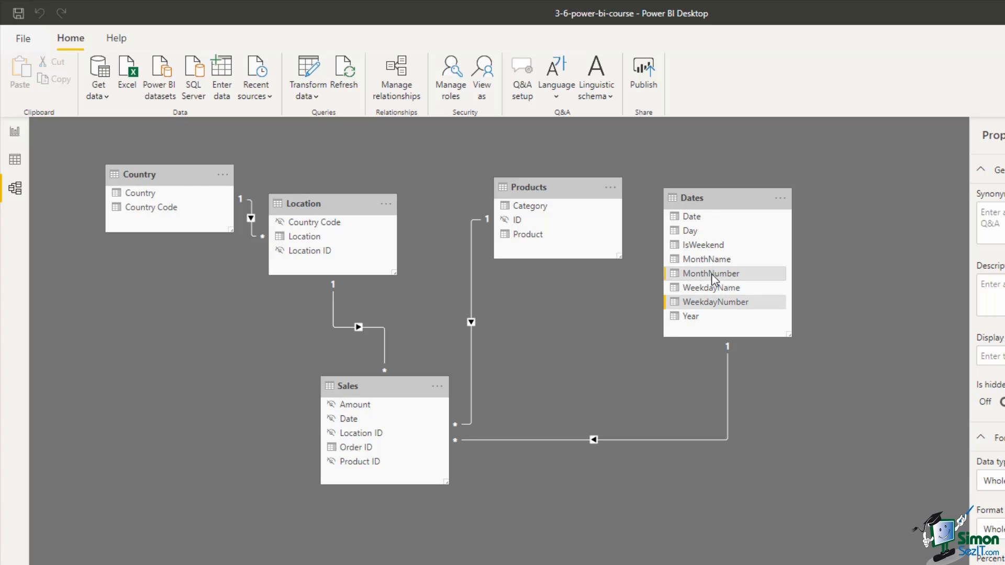
{"action": "right_click", "coordinate": [712, 274]}
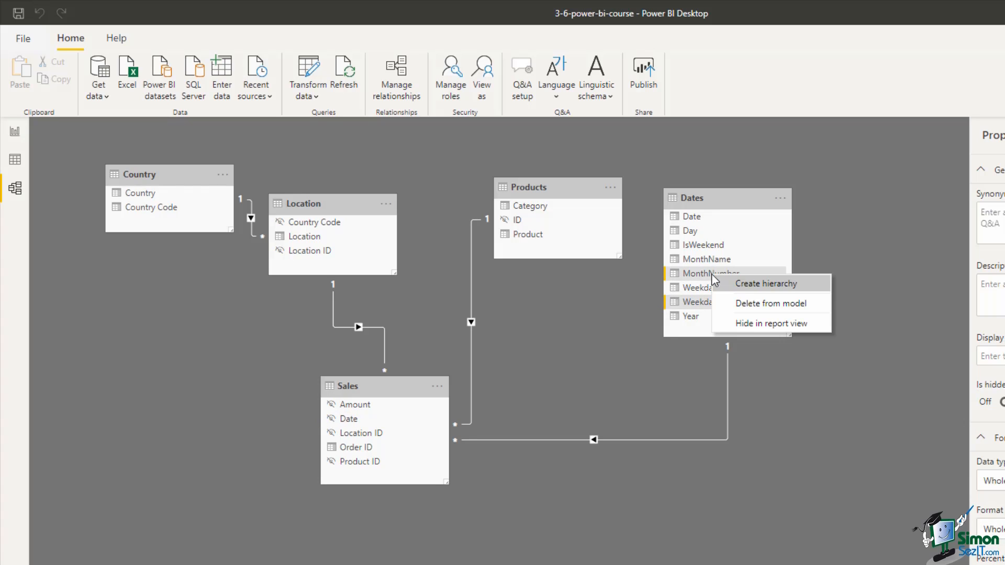
{"action": "left_click", "coordinate": [743, 323]}
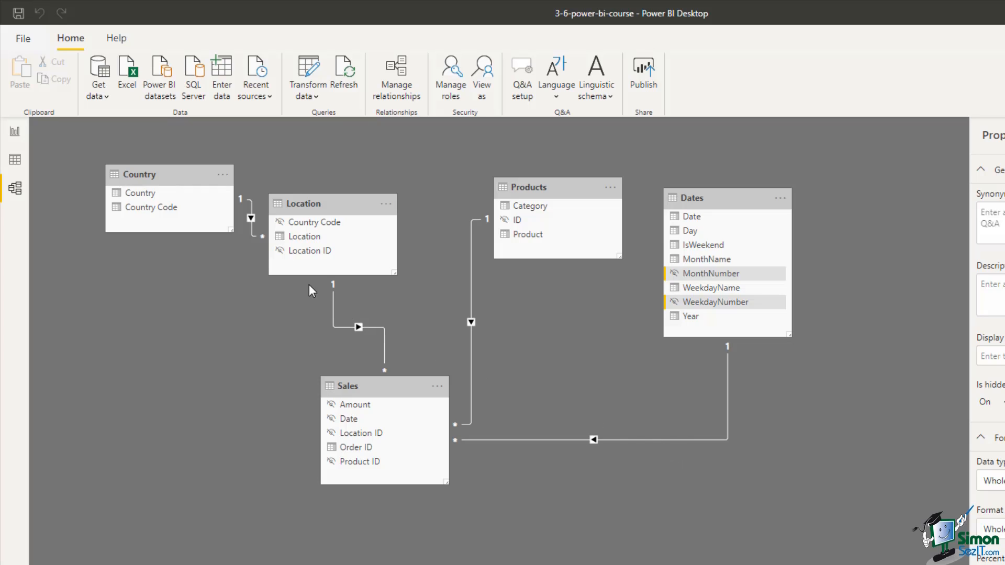
- Return to the report and expand the Sales and Dates tables to check which fields are available there
{"action": "left_click", "coordinate": [18, 131]}
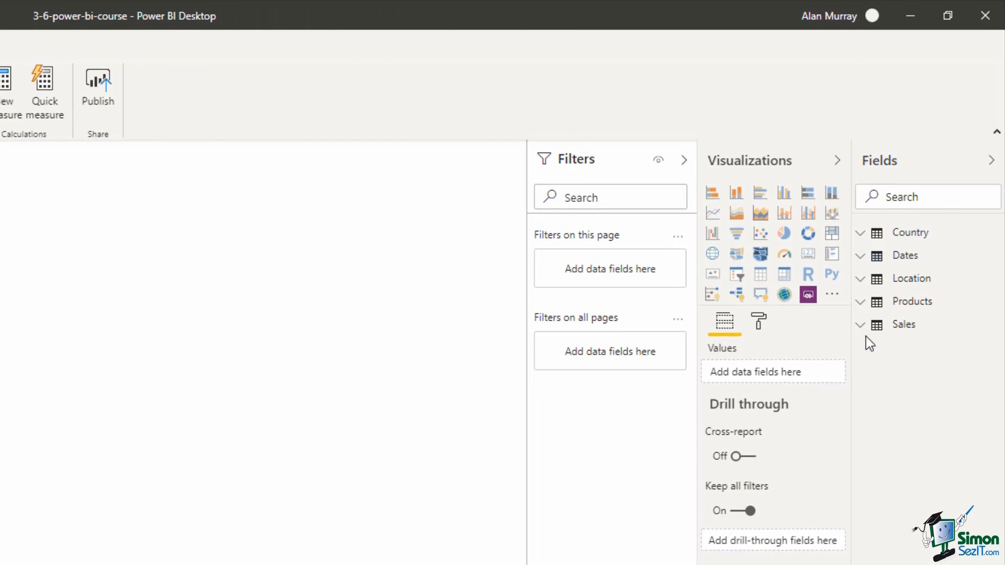
{"action": "left_click", "coordinate": [861, 327]}
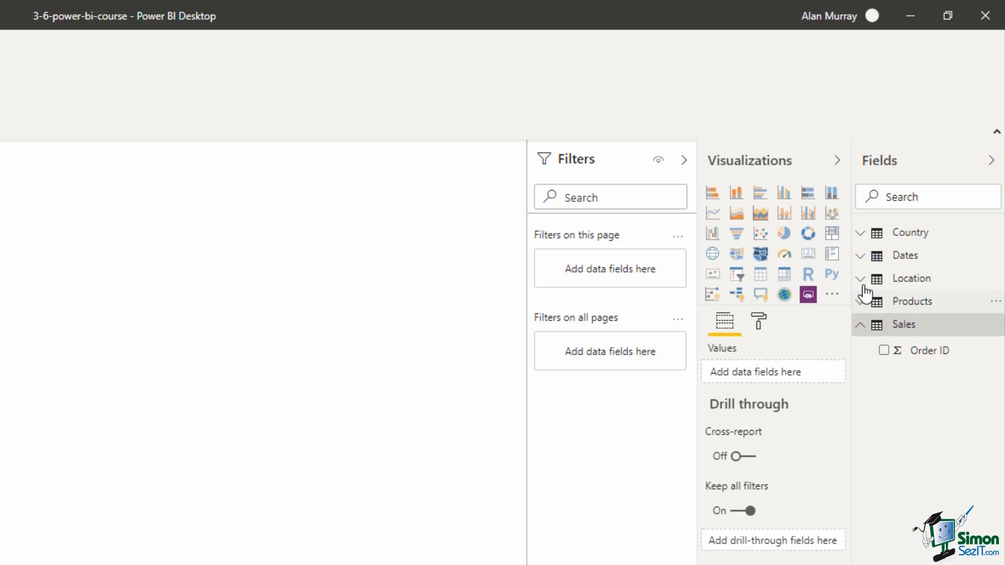
{"action": "left_click", "coordinate": [862, 257]}
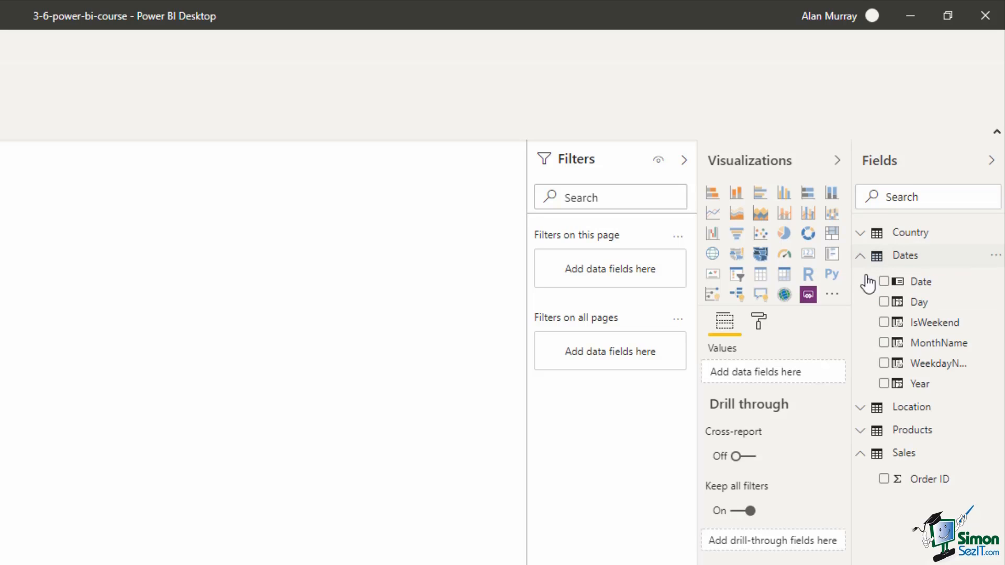